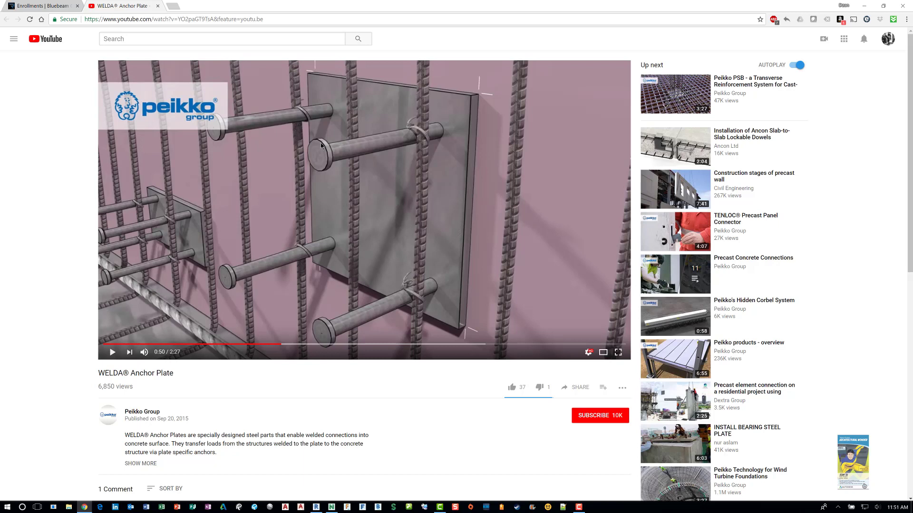
- Minimize the Chrome window playing the WELDA Anchor Plate video to reveal Revit
{"action": "left_click", "coordinate": [867, 8]}
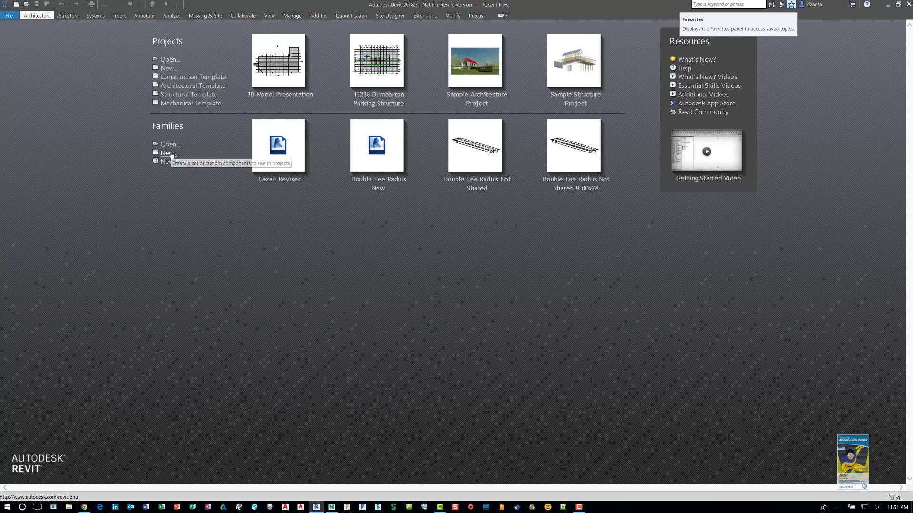
- Start a new family from the Structural Stiffener.rft template
{"action": "left_click", "coordinate": [171, 154]}
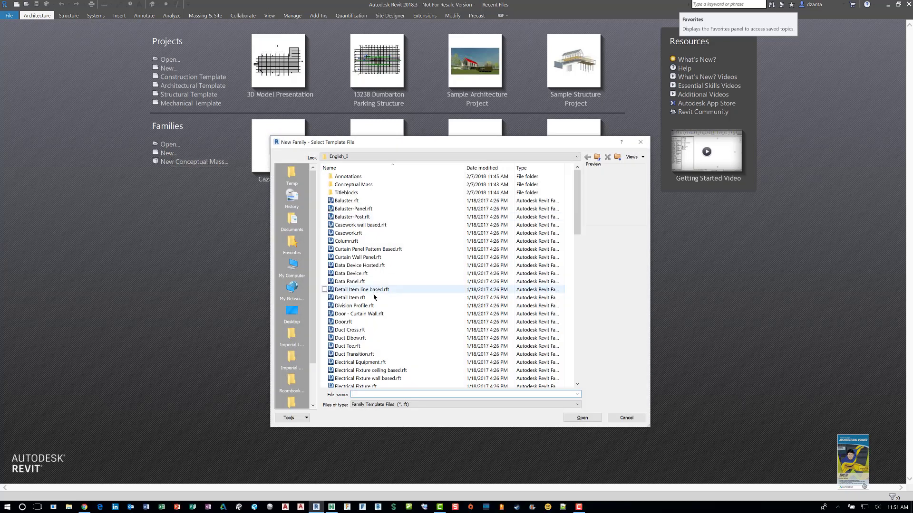
{"action": "left_click", "coordinate": [374, 297]}
{"action": "key", "text": "s"}
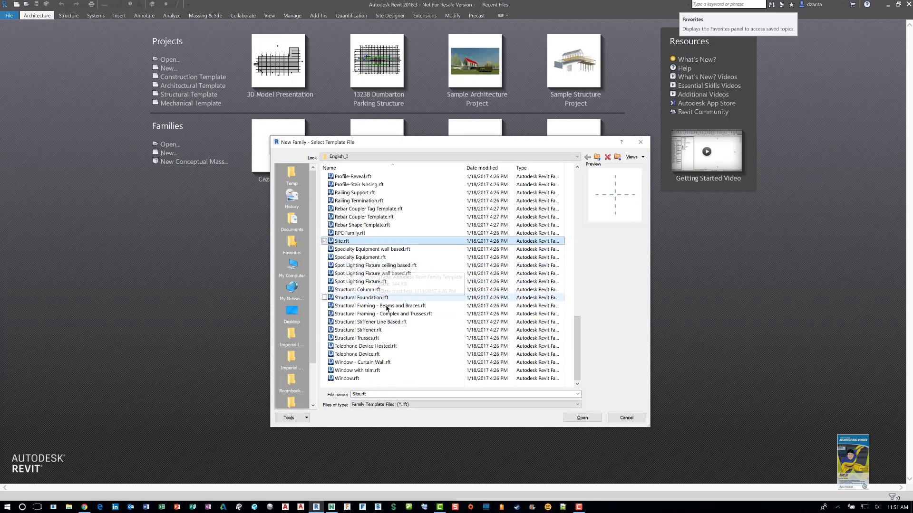
{"action": "left_click", "coordinate": [393, 330]}
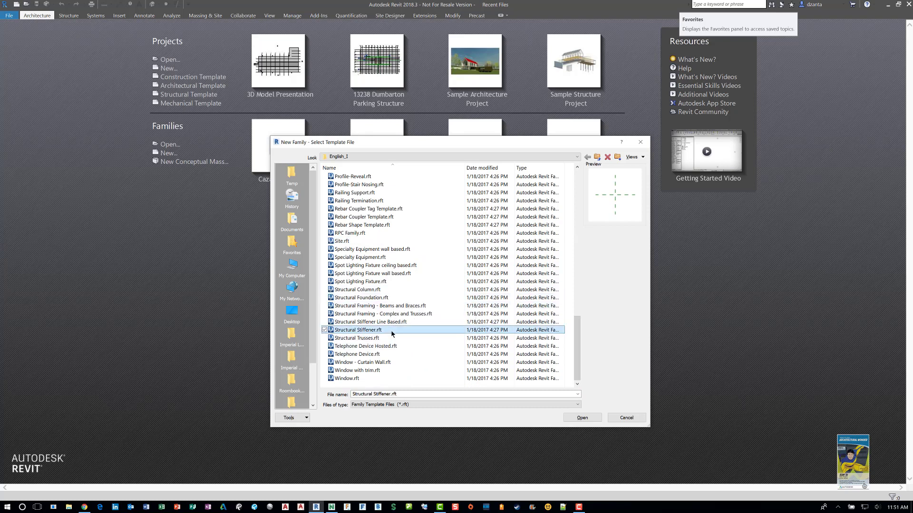
{"action": "left_click", "coordinate": [583, 418]}
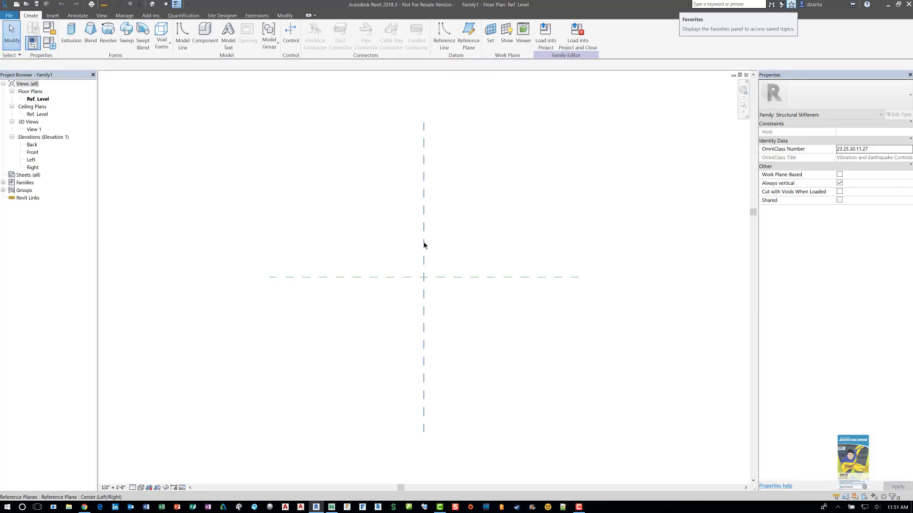
{"action": "left_click", "coordinate": [424, 245]}
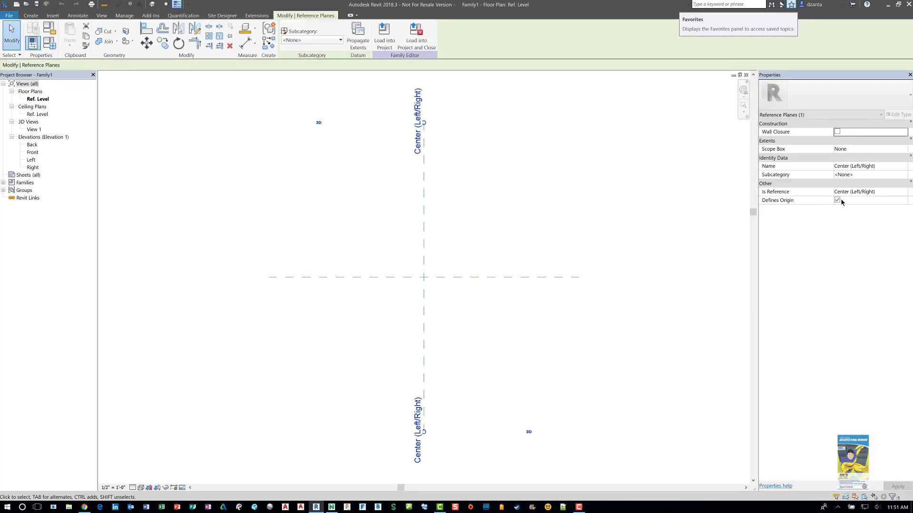
{"action": "left_click", "coordinate": [499, 228]}
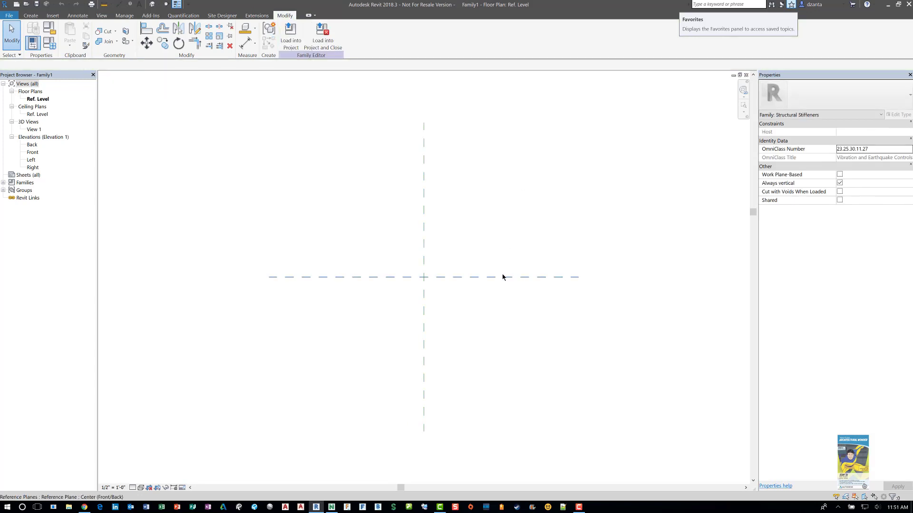
{"action": "left_click", "coordinate": [506, 277]}
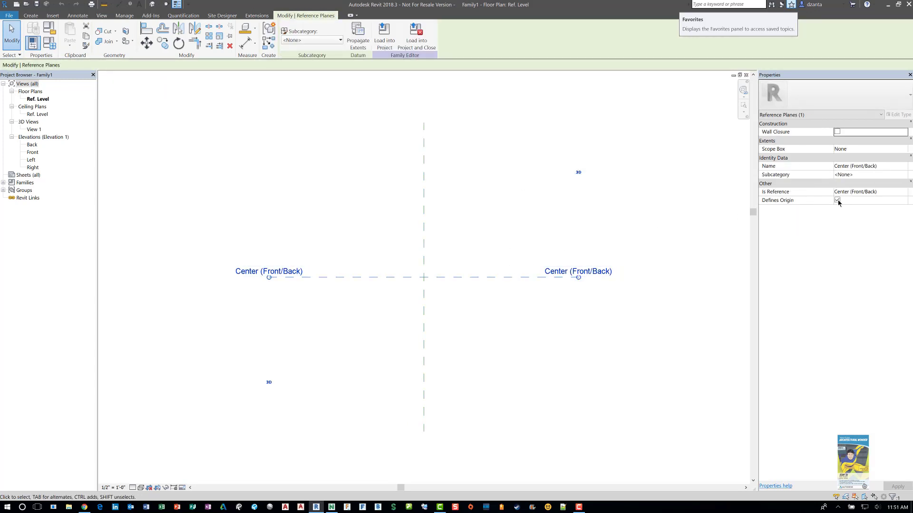
{"action": "left_click", "coordinate": [575, 208]}
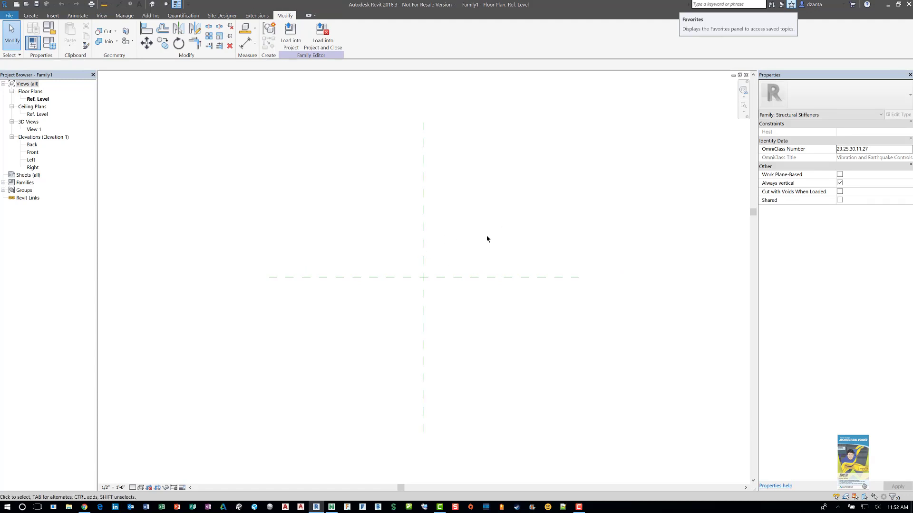
{"action": "key", "text": "alt+Tab"}
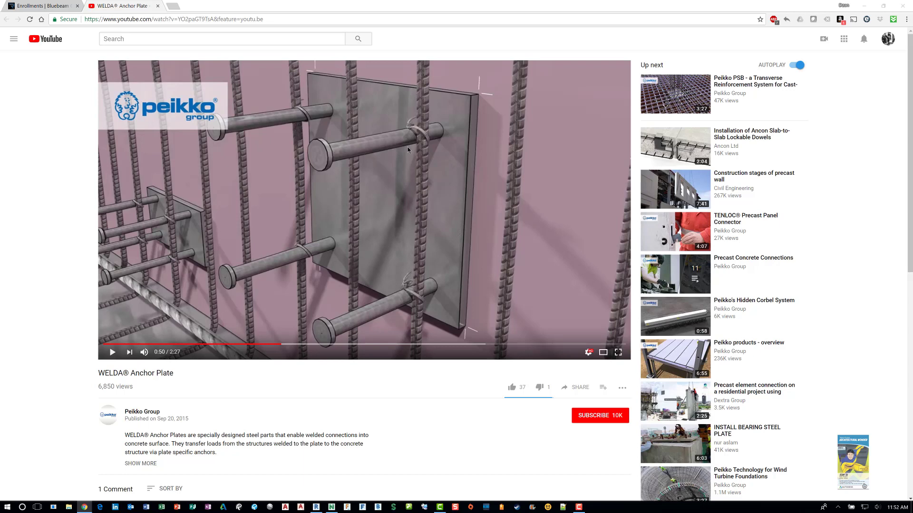
{"action": "key", "text": "alt+Tab"}
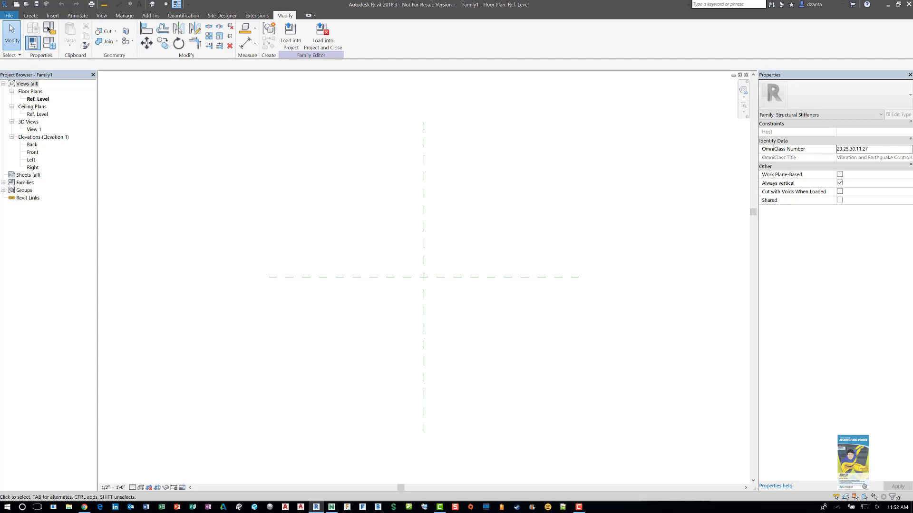
- Draw two vertical and two horizontal reference planes surrounding the family centre
{"action": "left_click", "coordinate": [31, 16]}
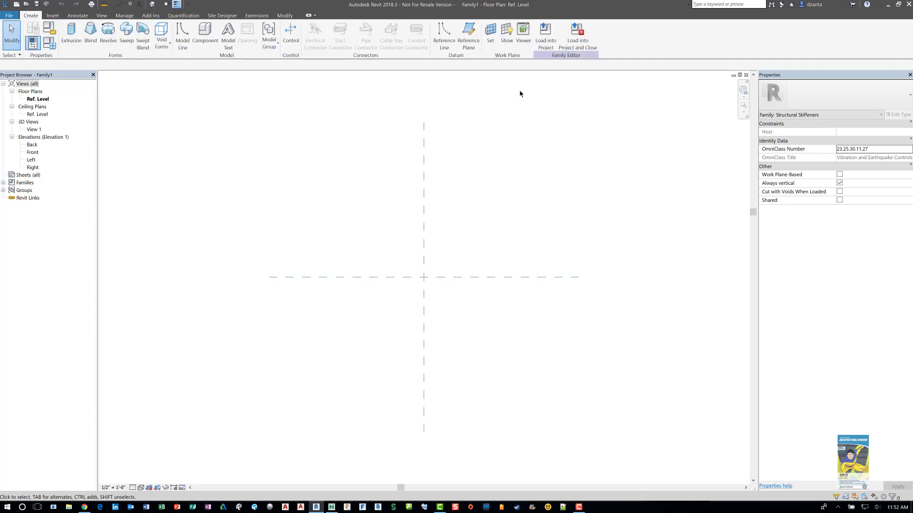
{"action": "left_click", "coordinate": [469, 45]}
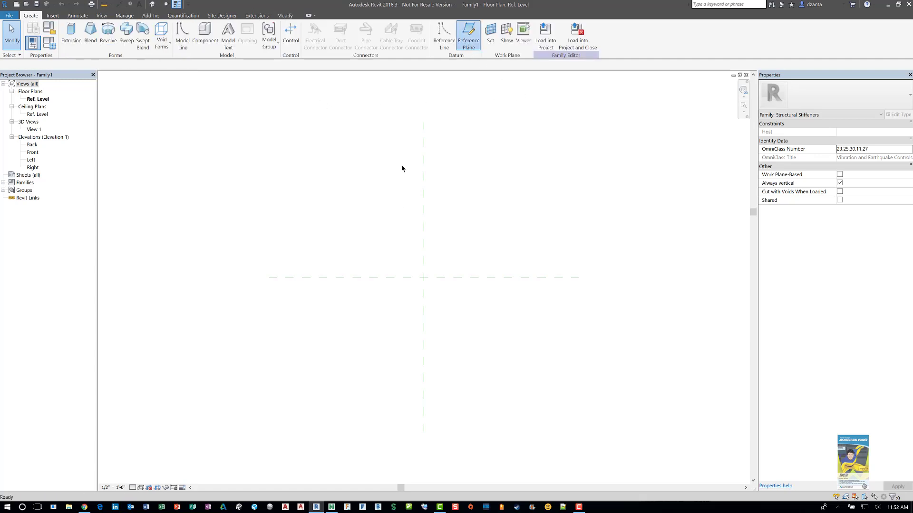
{"action": "left_click", "coordinate": [339, 365]}
{"action": "left_click", "coordinate": [339, 174]}
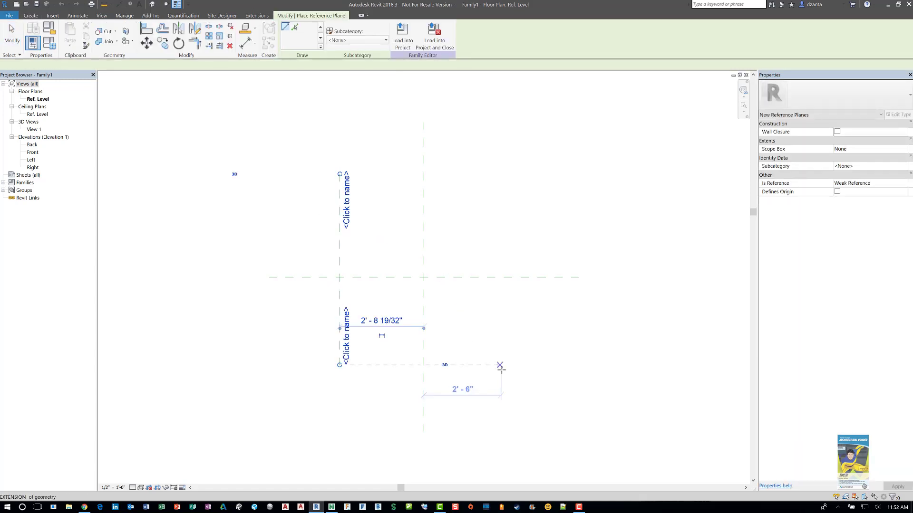
{"action": "left_click", "coordinate": [517, 365]}
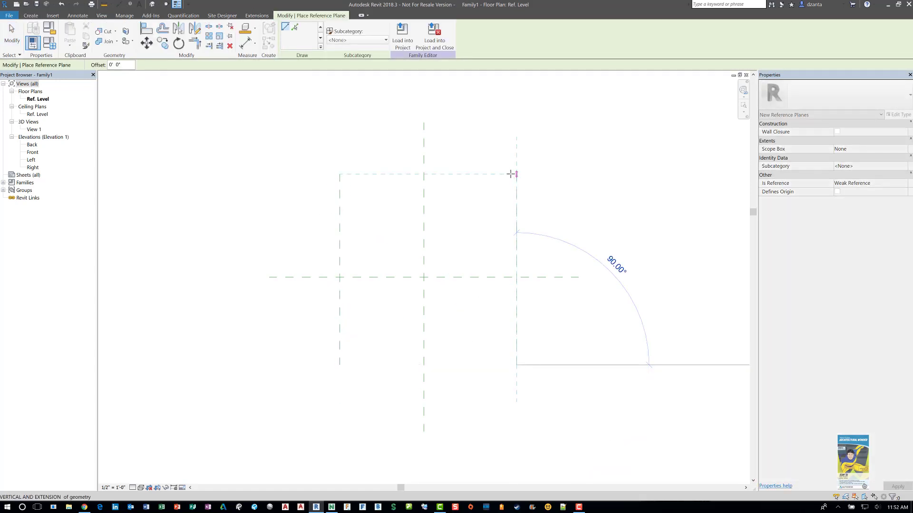
{"action": "left_click", "coordinate": [512, 174]}
{"action": "left_click", "coordinate": [548, 200]}
{"action": "left_click", "coordinate": [319, 200]}
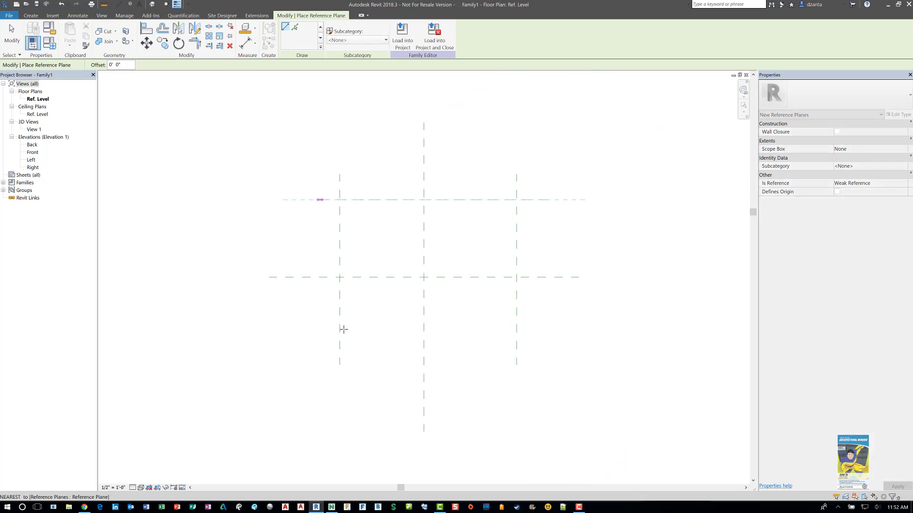
{"action": "left_click", "coordinate": [317, 346]}
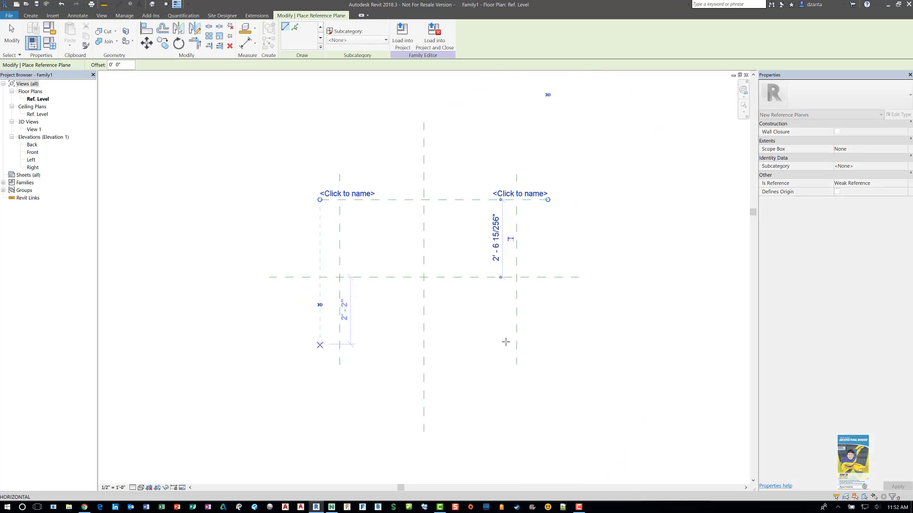
{"action": "left_click", "coordinate": [547, 344]}
{"action": "key", "text": "Escape"}
{"action": "key", "text": "Escape"}
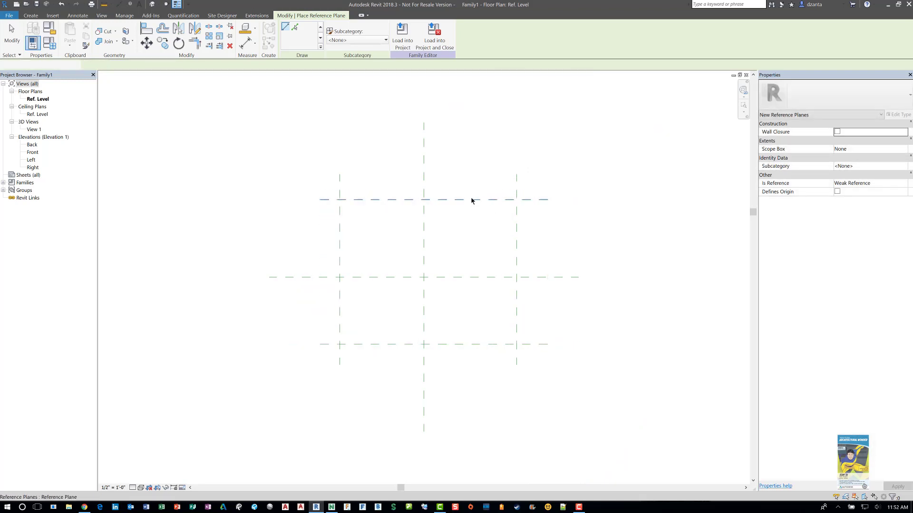
- Name the top horizontal reference plane 'back' and the bottom one 'front'
{"action": "left_click", "coordinate": [472, 200]}
{"action": "left_click", "coordinate": [534, 194]}
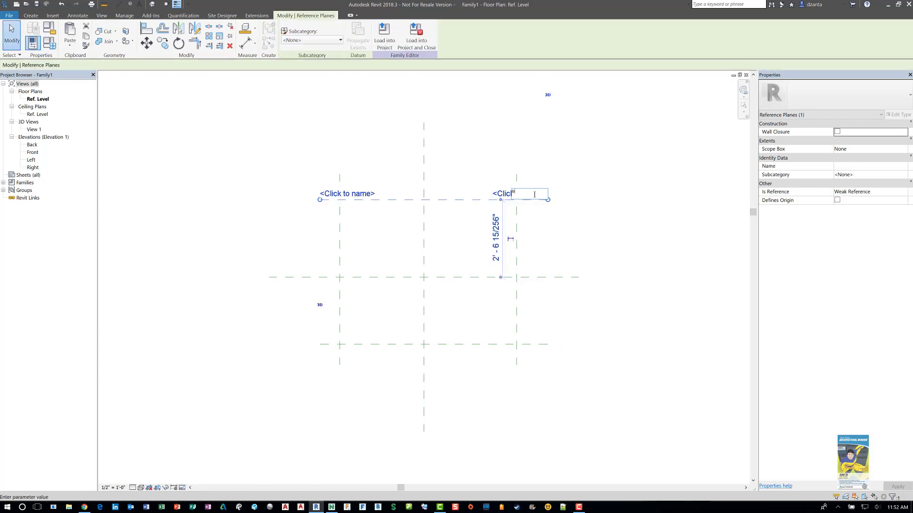
{"action": "type", "text": "back"}
{"action": "key", "text": "Return"}
{"action": "key", "text": "Escape"}
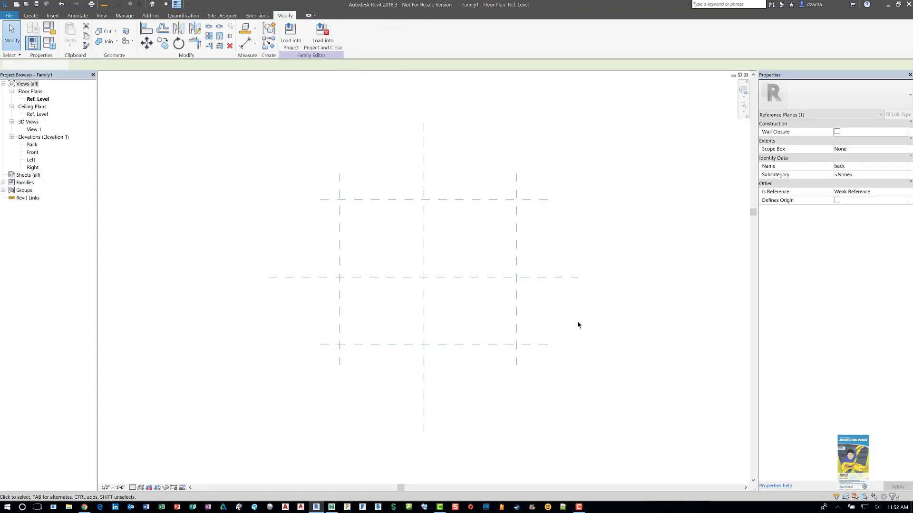
{"action": "left_click", "coordinate": [545, 350]}
{"action": "left_click", "coordinate": [533, 350]}
{"action": "type", "text": "front"}
{"action": "key", "text": "Return"}
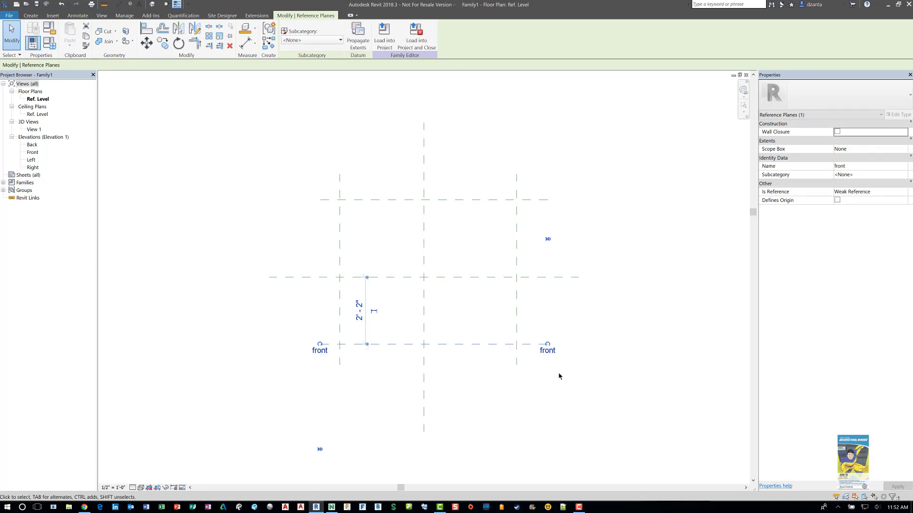
{"action": "key", "text": "Escape"}
- Name the right vertical reference plane 'right' and the left one 'left'
{"action": "left_click", "coordinate": [517, 290]}
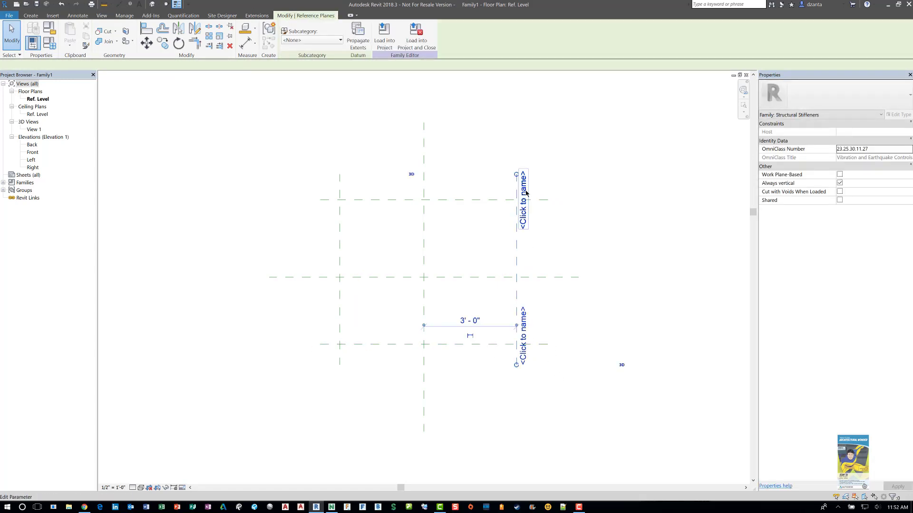
{"action": "left_click", "coordinate": [524, 195]}
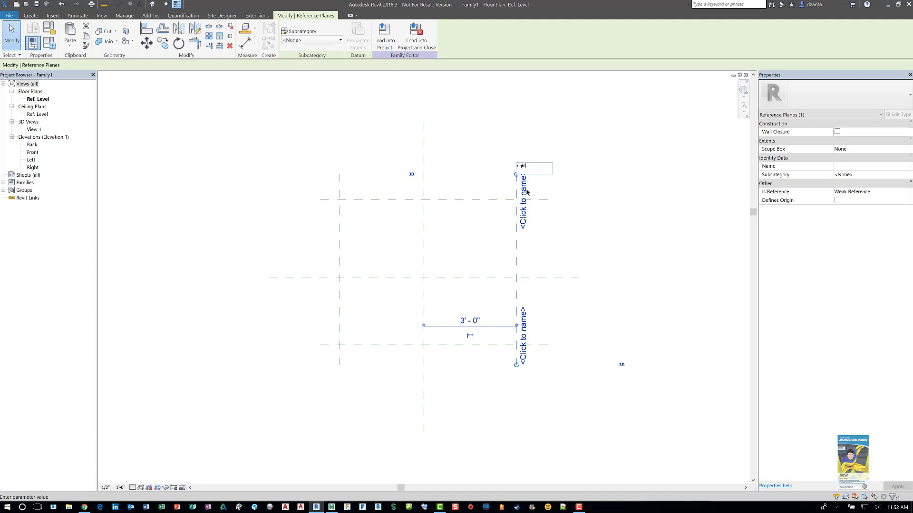
{"action": "key", "text": "Return"}
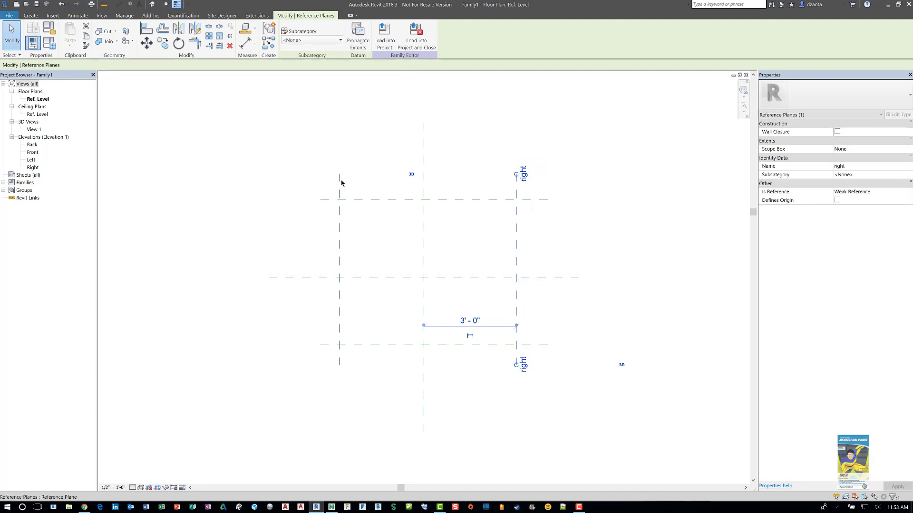
{"action": "left_click", "coordinate": [336, 174]}
{"action": "left_click", "coordinate": [347, 185]}
{"action": "type", "text": "left"}
{"action": "key", "text": "Return"}
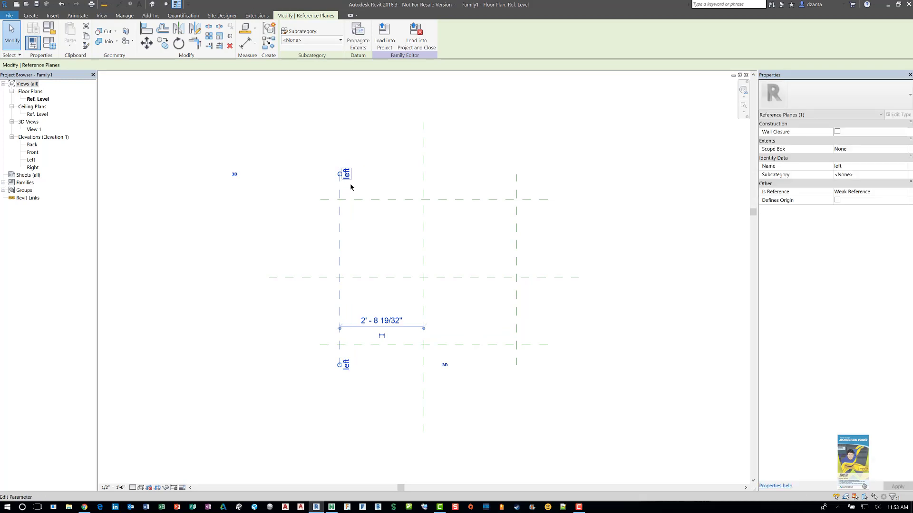
{"action": "left_click", "coordinate": [344, 135]}
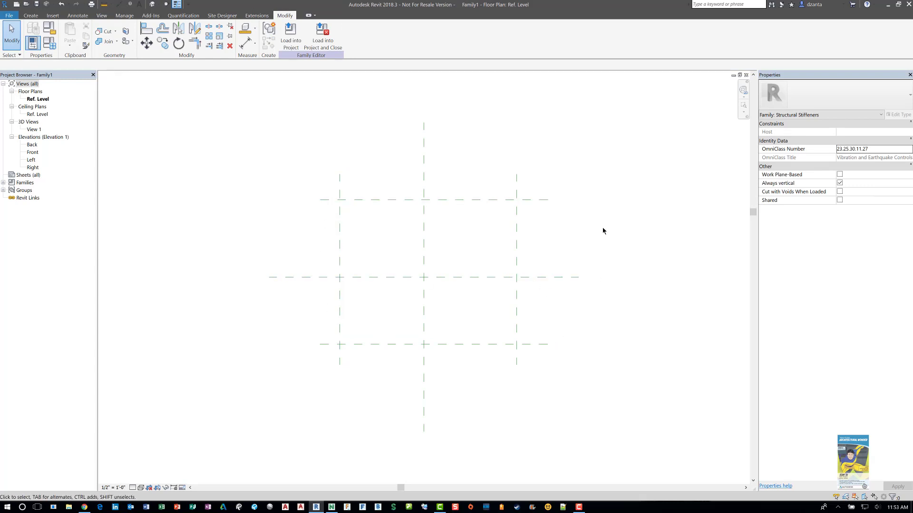
- Dimension the outer plane pairs: overall width 5' - 8 19/32" and depth 4' - 8 1/16"
{"action": "key", "text": "d"}
{"action": "key", "text": "i"}
{"action": "left_click", "coordinate": [518, 224]}
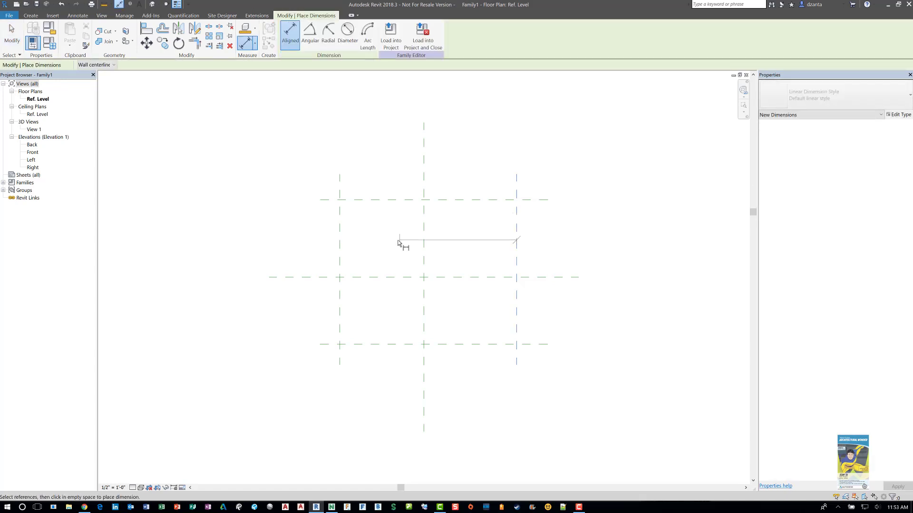
{"action": "left_click", "coordinate": [342, 238]}
{"action": "left_click", "coordinate": [343, 139]}
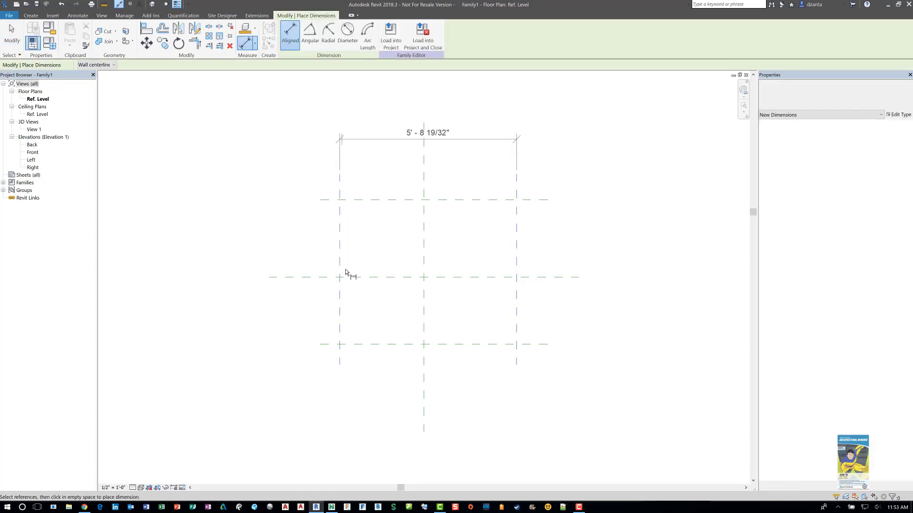
{"action": "left_click", "coordinate": [326, 200]}
{"action": "left_click", "coordinate": [326, 345]}
{"action": "left_click", "coordinate": [300, 346]}
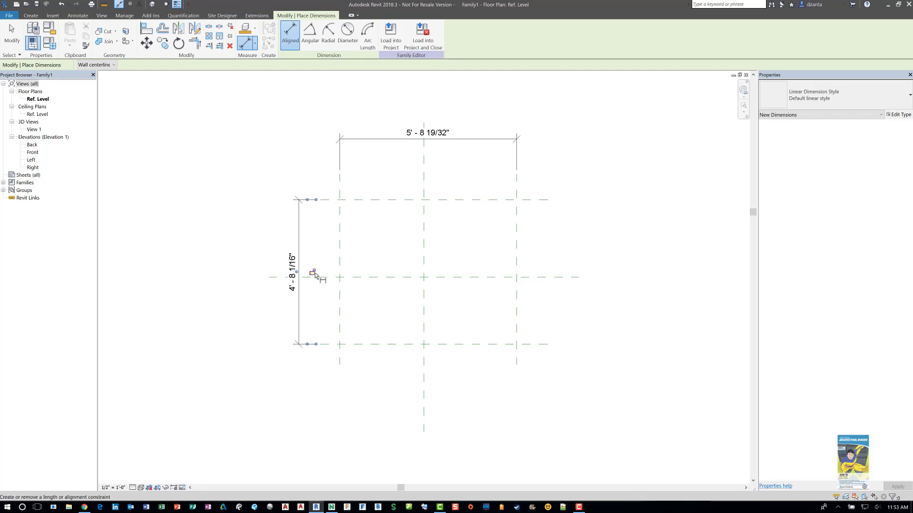
- Add EQ dimension strings centring the middle planes between left/right and back/front
{"action": "left_click", "coordinate": [341, 189]}
{"action": "left_click", "coordinate": [423, 186]}
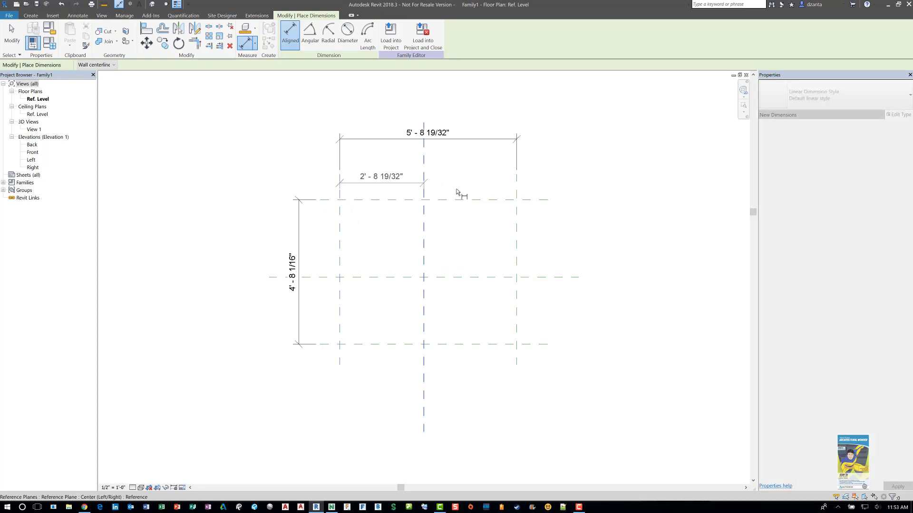
{"action": "left_click", "coordinate": [518, 189]}
{"action": "left_click", "coordinate": [483, 173]}
{"action": "left_click", "coordinate": [429, 141]}
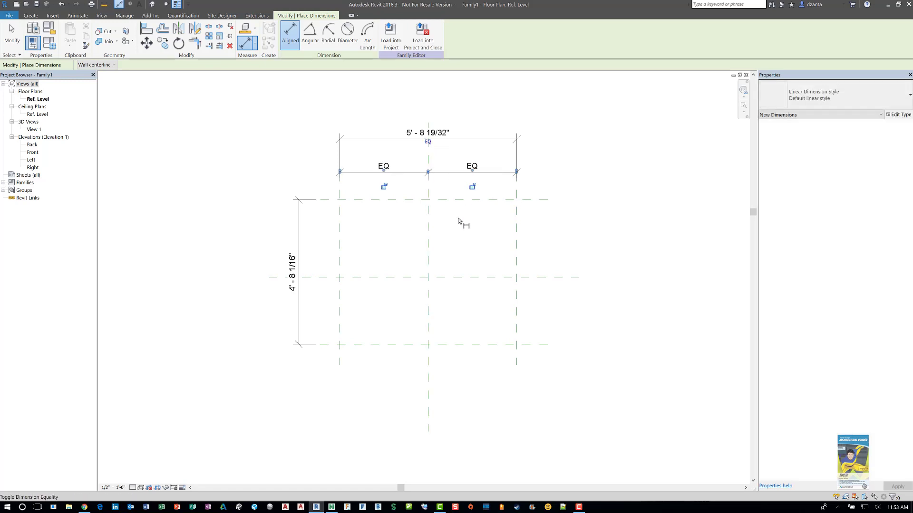
{"action": "left_click", "coordinate": [360, 203]}
{"action": "left_click", "coordinate": [376, 278]}
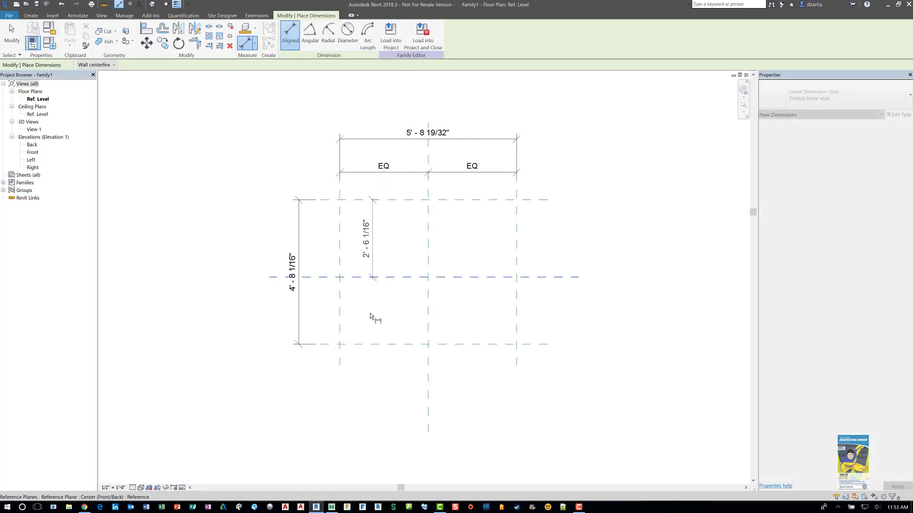
{"action": "left_click", "coordinate": [373, 344]}
{"action": "left_click", "coordinate": [320, 285]}
{"action": "left_click", "coordinate": [288, 276]}
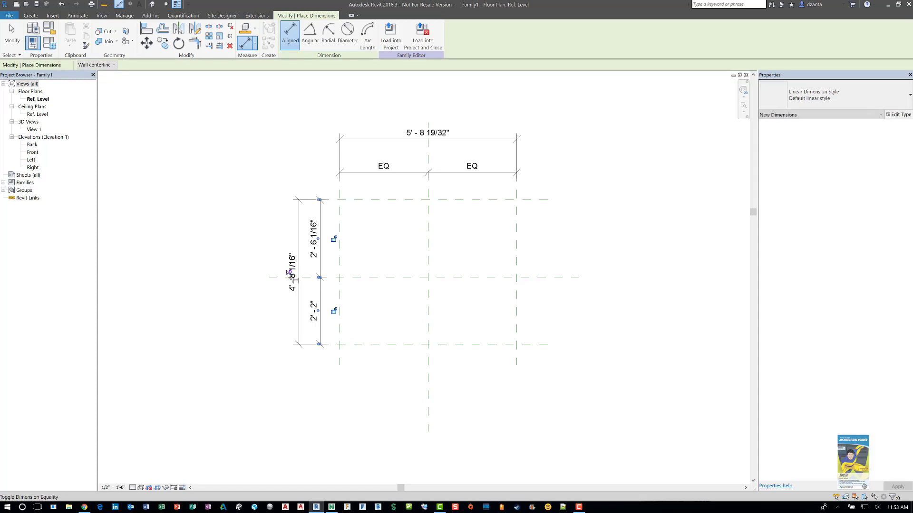
{"action": "left_click", "coordinate": [19, 44]}
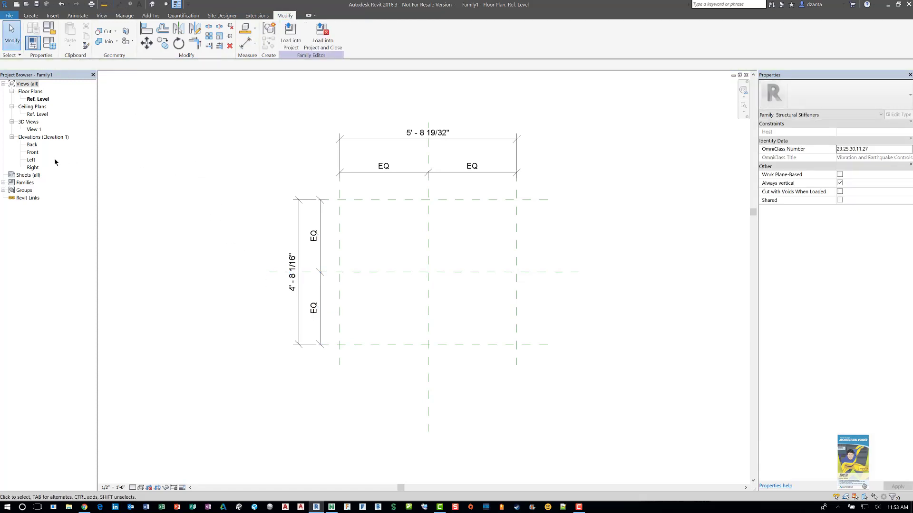
- In the Front elevation, move the Ref. Level 17'-6" to the right
{"action": "double_click", "coordinate": [33, 153]}
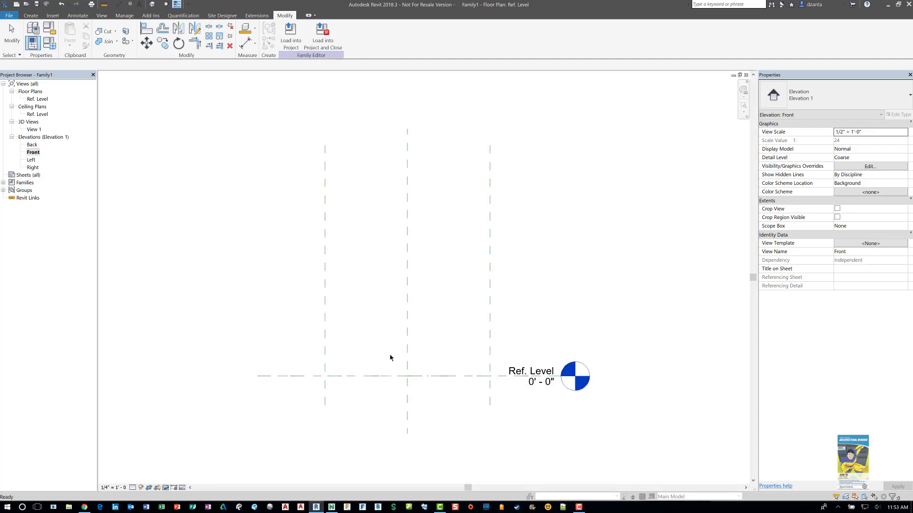
{"action": "scroll", "coordinate": [483, 363], "scroll_direction": "down", "scroll_amount": 2}
{"action": "middle_click_drag", "start_coordinate": [483, 367], "coordinate": [389, 302]}
{"action": "left_click", "coordinate": [415, 329]}
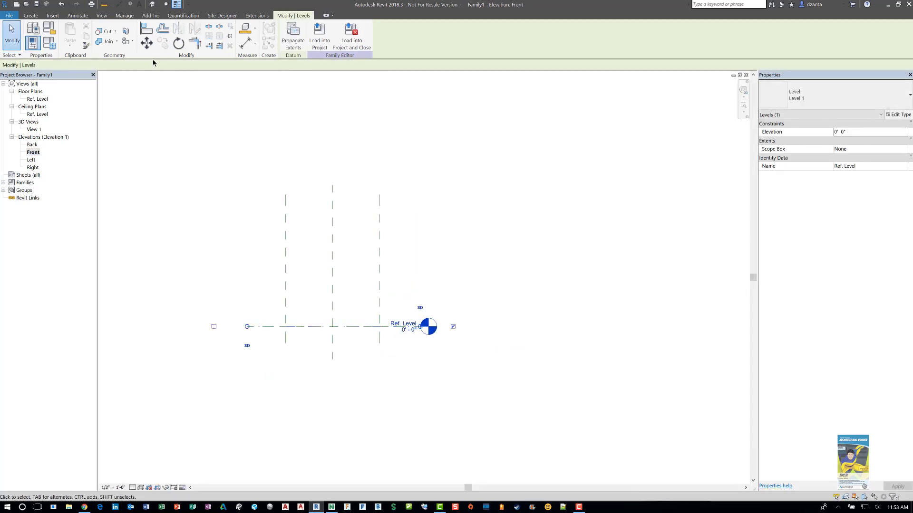
{"action": "left_click", "coordinate": [147, 44]}
{"action": "left_click", "coordinate": [292, 124]}
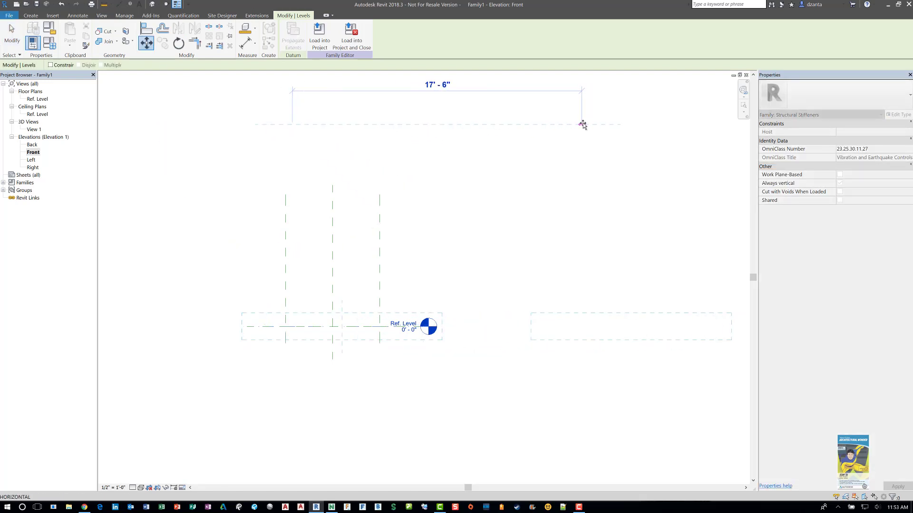
{"action": "left_click", "coordinate": [582, 125]}
{"action": "key", "text": "Escape"}
- Name the existing horizontal reference plane 'bottom'
{"action": "left_click", "coordinate": [420, 328]}
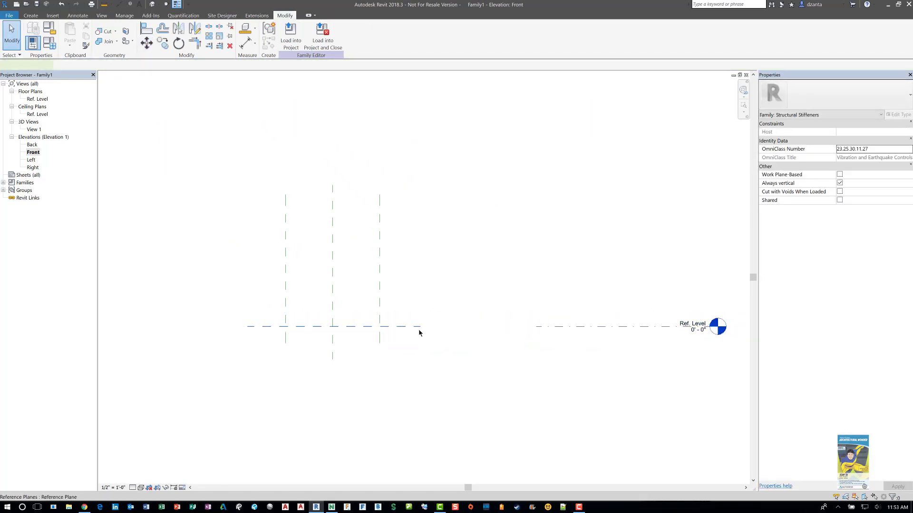
{"action": "left_click", "coordinate": [408, 333]}
{"action": "type", "text": "bottom"}
{"action": "key", "text": "Return"}
{"action": "left_click", "coordinate": [424, 385]}
- Draw a horizontal reference plane just above it with RP and name it 'Top'
{"action": "scroll", "coordinate": [315, 335], "scroll_direction": "up", "scroll_amount": 3}
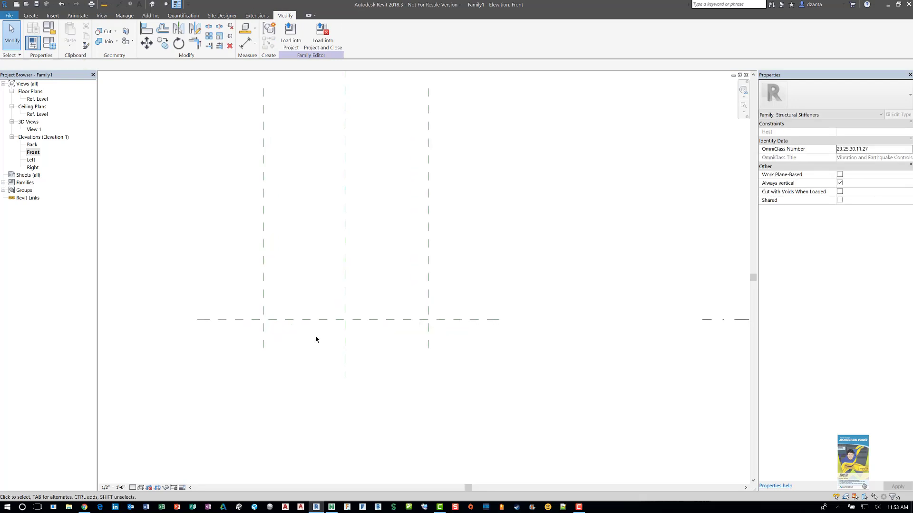
{"action": "key", "text": "r"}
{"action": "key", "text": "p"}
{"action": "left_click", "coordinate": [454, 312]}
{"action": "left_click", "coordinate": [225, 313]}
{"action": "key", "text": "Escape"}
{"action": "key", "text": "Escape"}
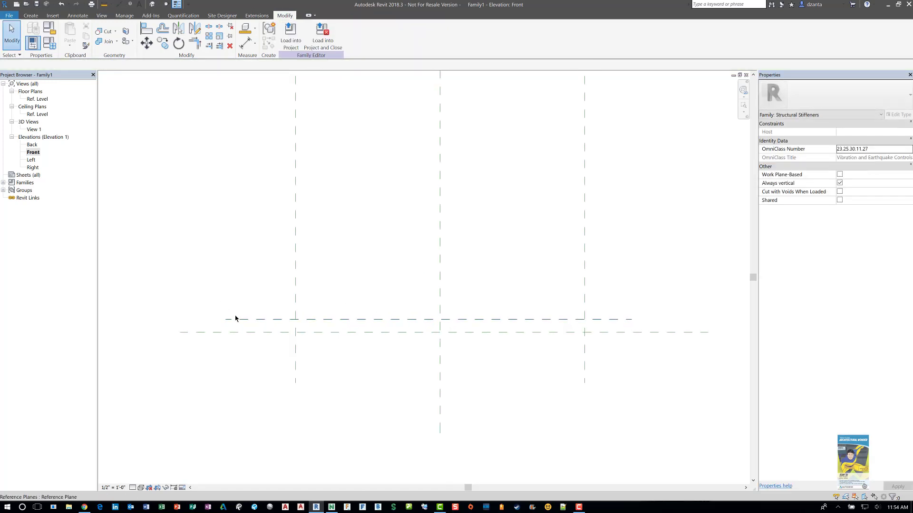
{"action": "left_click", "coordinate": [242, 312]}
{"action": "scroll", "coordinate": [243, 312], "scroll_direction": "up", "scroll_amount": 2}
{"action": "left_click", "coordinate": [247, 326]}
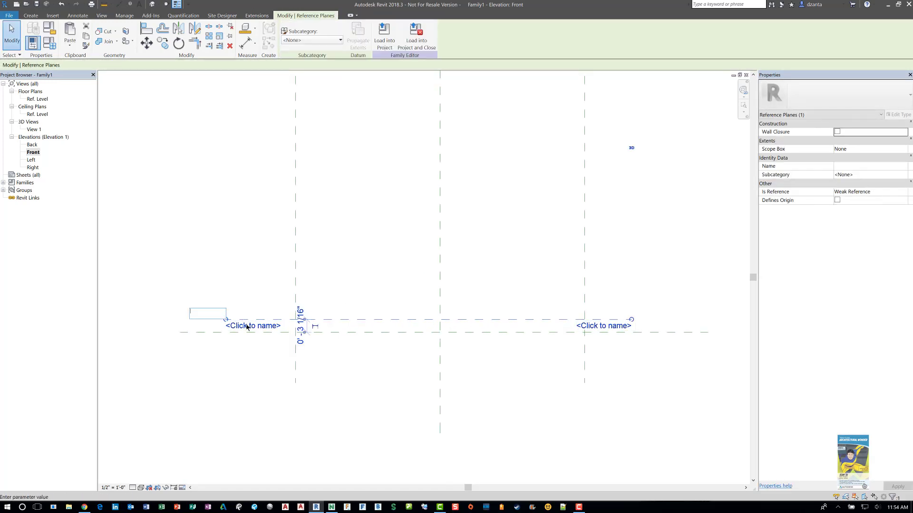
{"action": "type", "text": "Top"}
{"action": "key", "text": "Return"}
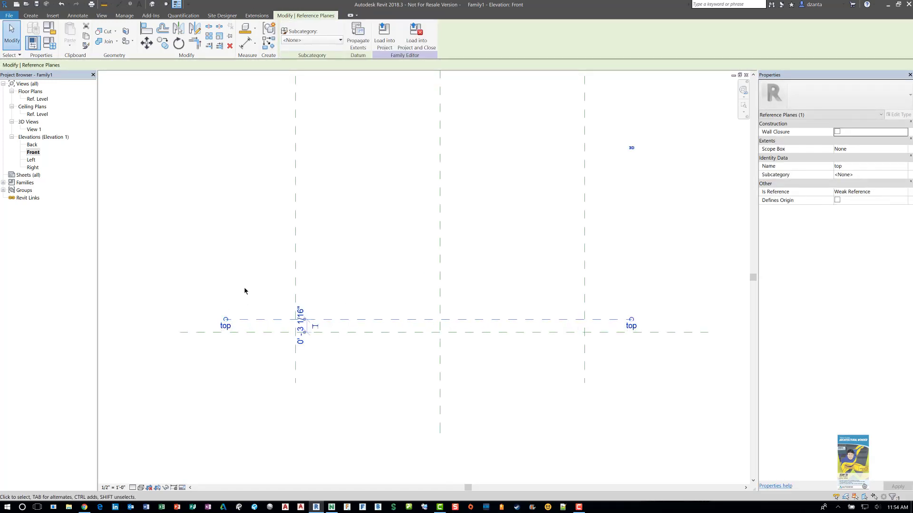
{"action": "left_click", "coordinate": [244, 287]}
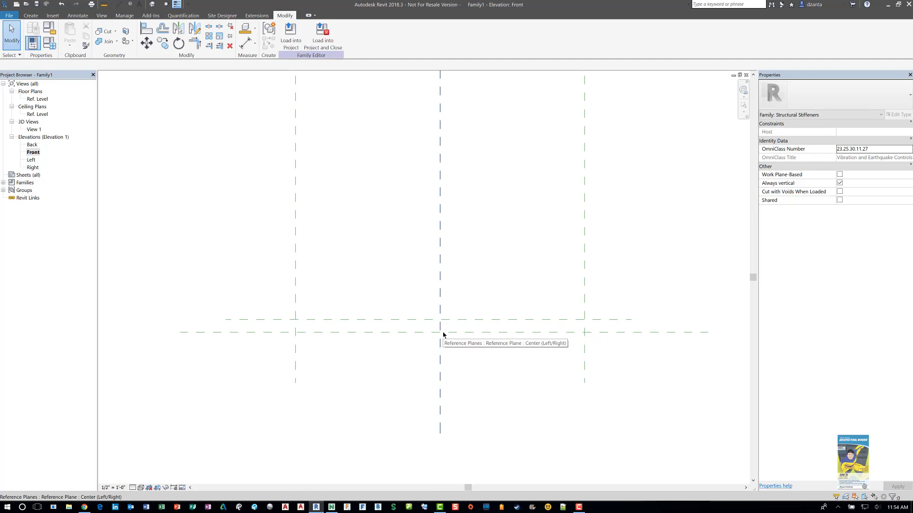
- Check the Ref. Level floor plan, then return to the Front elevation
{"action": "double_click", "coordinate": [42, 100]}
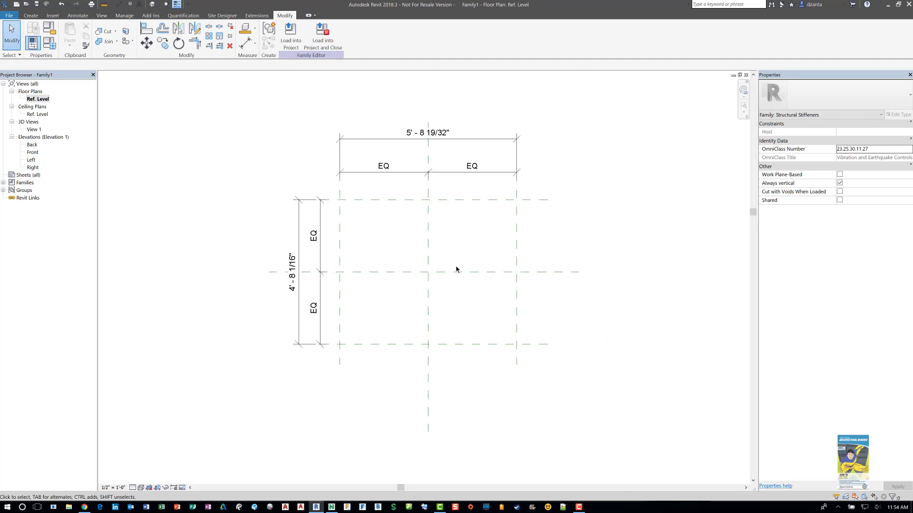
{"action": "left_click", "coordinate": [337, 343]}
{"action": "double_click", "coordinate": [34, 152]}
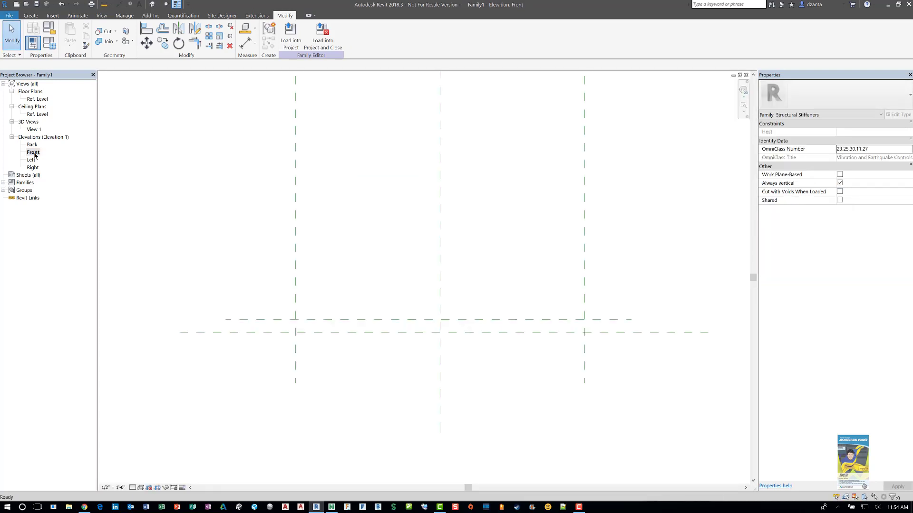
- Dimension the gap between the Top and lower reference planes
{"action": "key", "text": "d"}
{"action": "key", "text": "i"}
{"action": "left_click", "coordinate": [78, 15]}
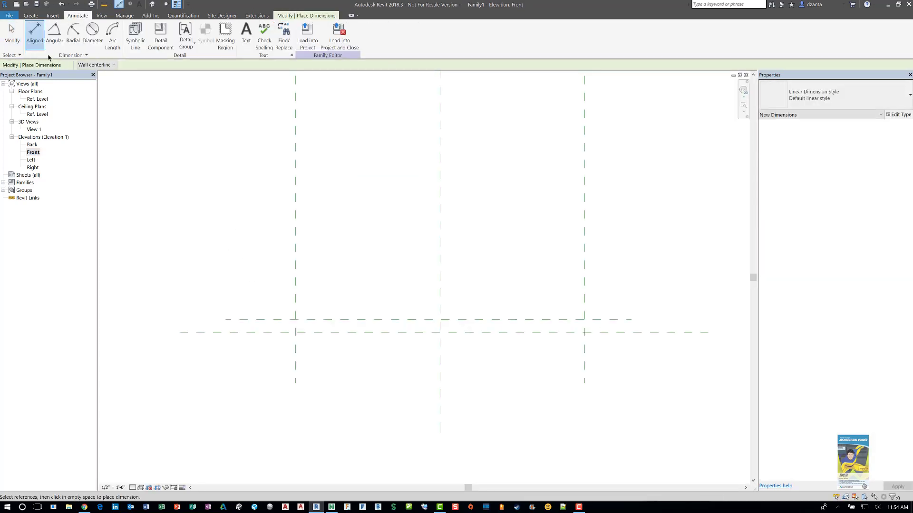
{"action": "left_click", "coordinate": [260, 320]}
{"action": "left_click", "coordinate": [262, 332]}
{"action": "left_click", "coordinate": [208, 275]}
{"action": "key", "text": "Escape"}
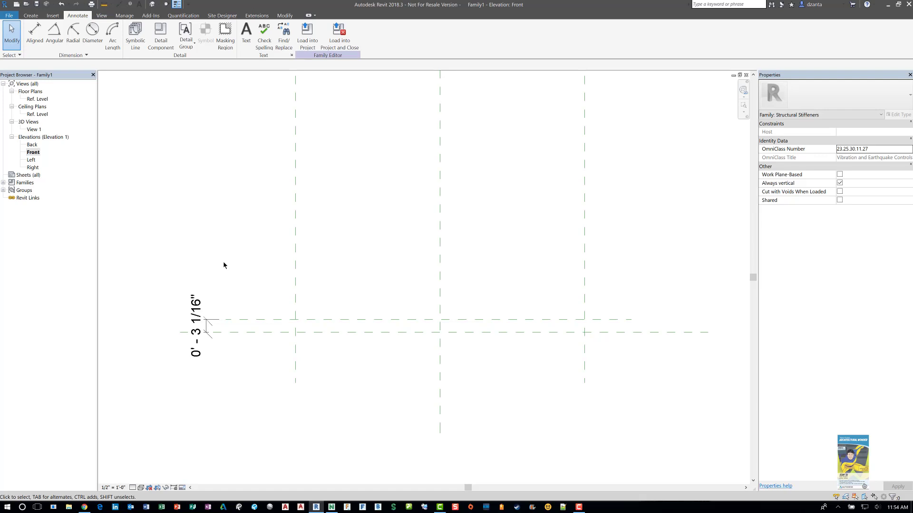
- Label the 0' - 3 1/16" dimension with a new Plate_Thickness parameter
{"action": "left_click", "coordinate": [196, 326]}
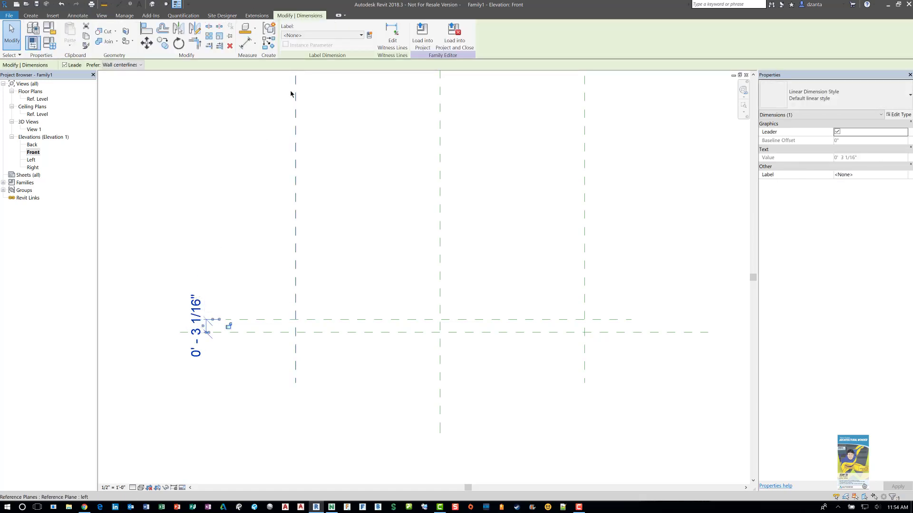
{"action": "left_click", "coordinate": [369, 36]}
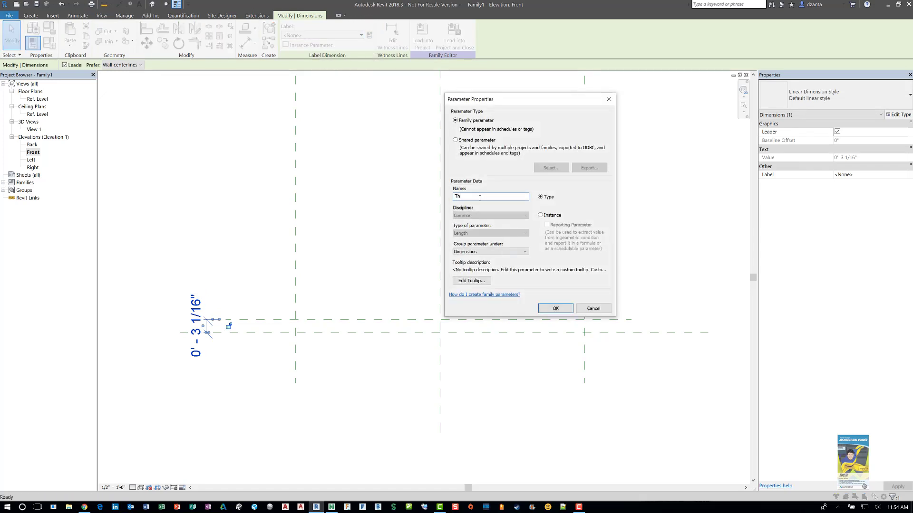
{"action": "type", "text": "Plate_Thickness"}
{"action": "left_click", "coordinate": [836, 216]}
{"action": "left_click", "coordinate": [908, 115]}
{"action": "left_click", "coordinate": [556, 309]}
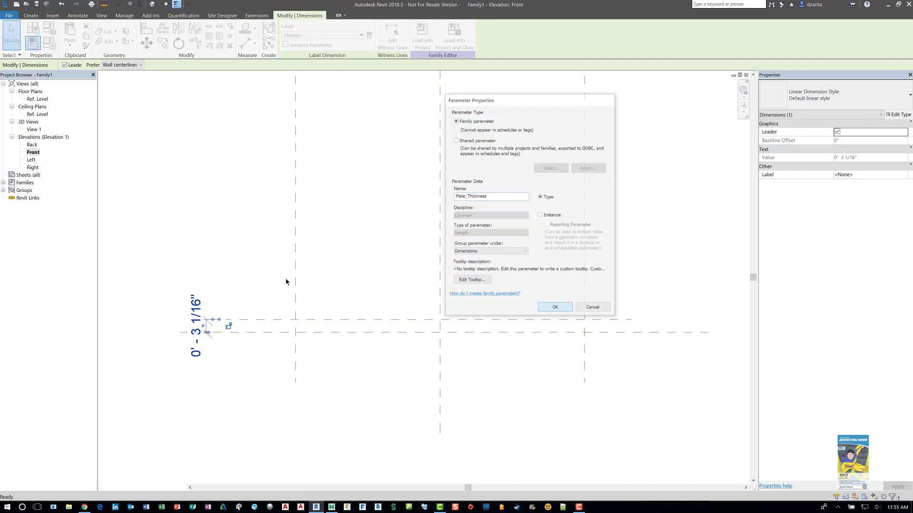
{"action": "left_click", "coordinate": [257, 247]}
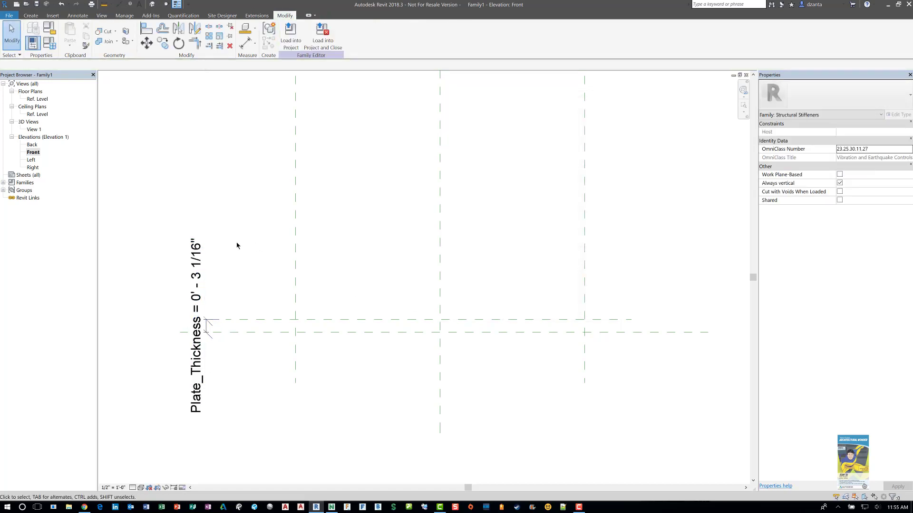
- Change the plate thickness value to 1/2"
{"action": "left_click", "coordinate": [248, 320]}
{"action": "left_click", "coordinate": [199, 323]}
{"action": "type", "text": "1/2\""}
{"action": "key", "text": "Return"}
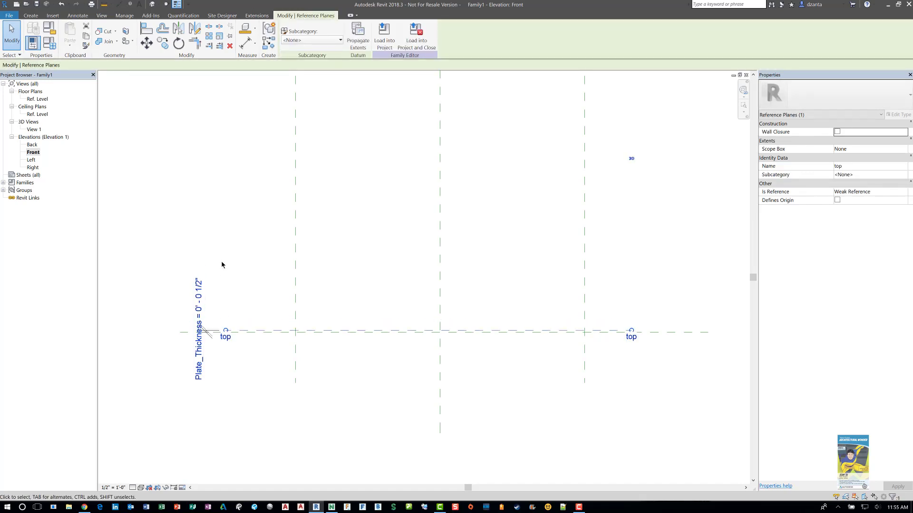
{"action": "left_click", "coordinate": [221, 264]}
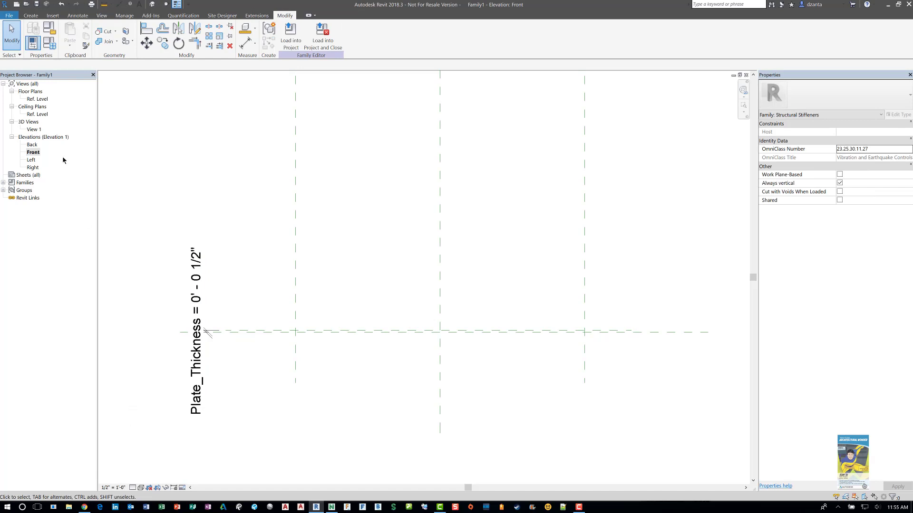
- In the Ref. Level plan, label the overall width dimension Plate_Width
{"action": "double_click", "coordinate": [39, 99]}
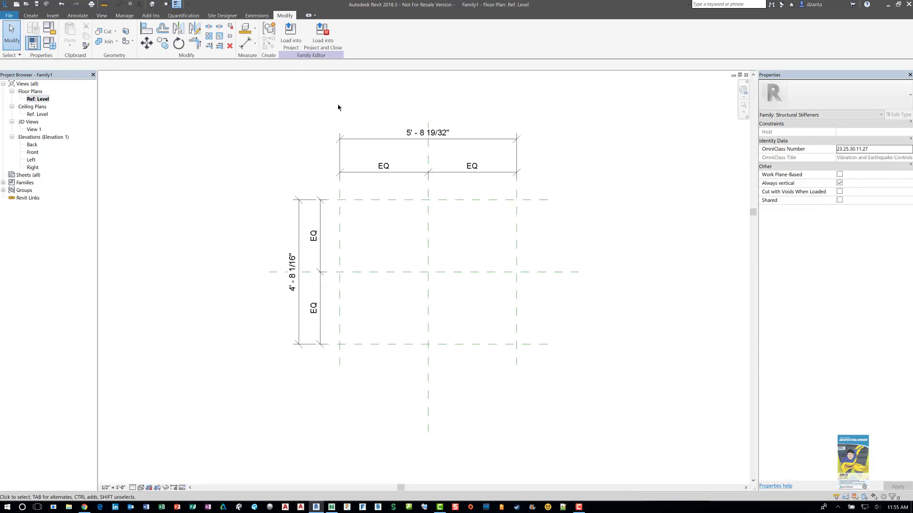
{"action": "left_click", "coordinate": [375, 139]}
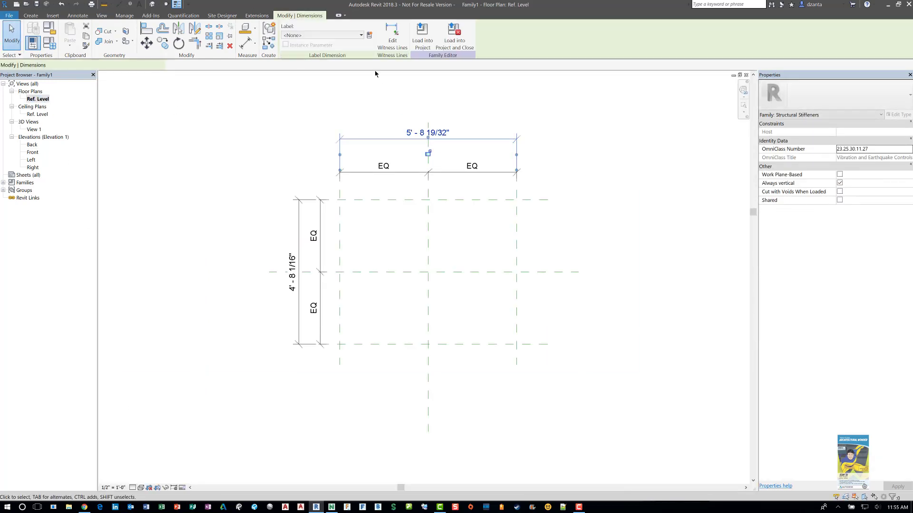
{"action": "left_click", "coordinate": [369, 36]}
{"action": "type", "text": "Plate_Width"}
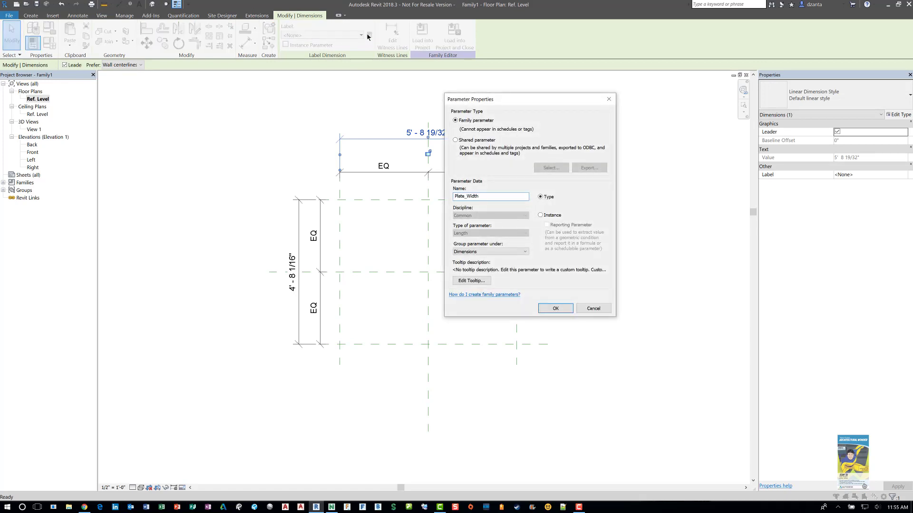
{"action": "left_click", "coordinate": [554, 308]}
- Label the overall depth dimension Plate_Depth, correcting a duplicate name
{"action": "left_click", "coordinate": [299, 224]}
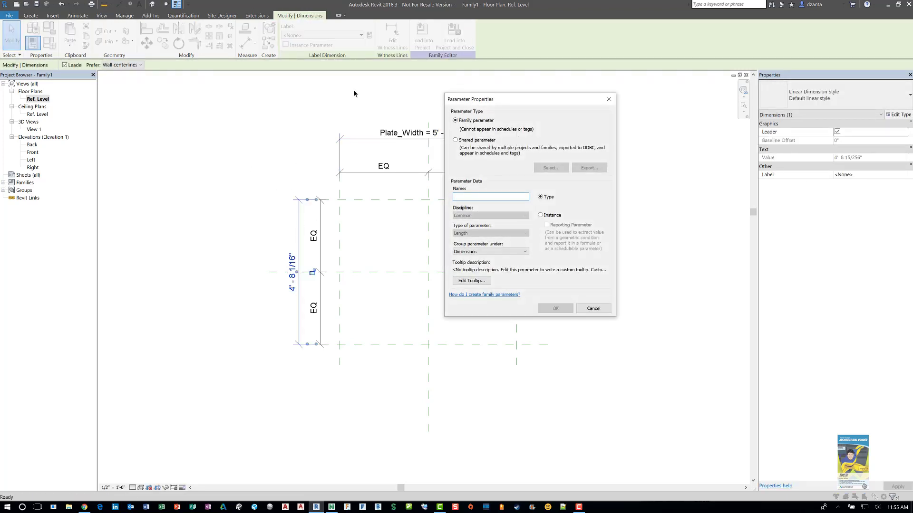
{"action": "type", "text": "Plate_Width"}
{"action": "key", "text": "Return"}
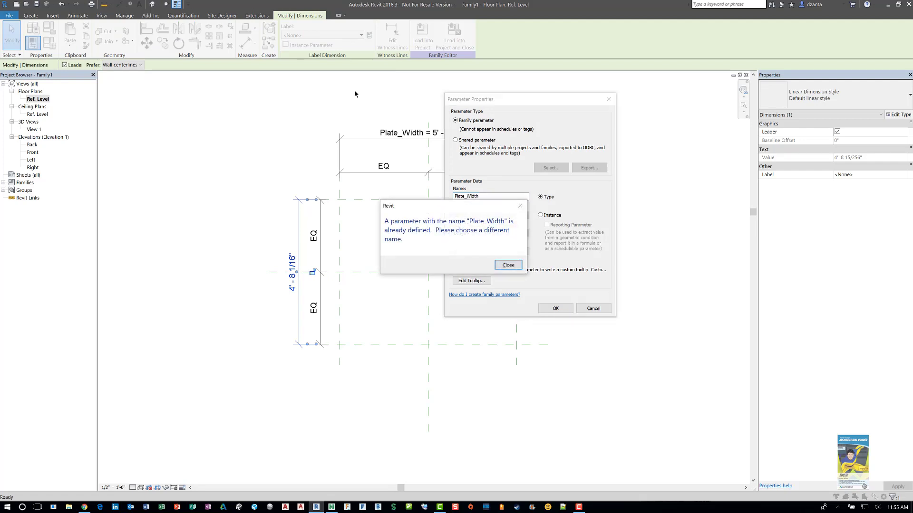
{"action": "left_click", "coordinate": [508, 265]}
{"action": "left_click", "coordinate": [493, 196]}
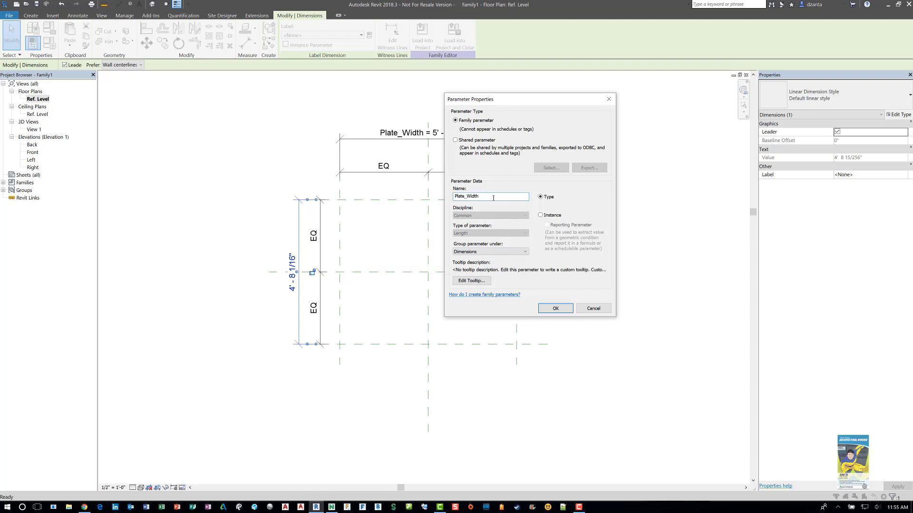
{"action": "key", "text": "BackSpace"}
{"action": "type", "text": "Depth"}
{"action": "key", "text": "Return"}
{"action": "left_click", "coordinate": [176, 122]}
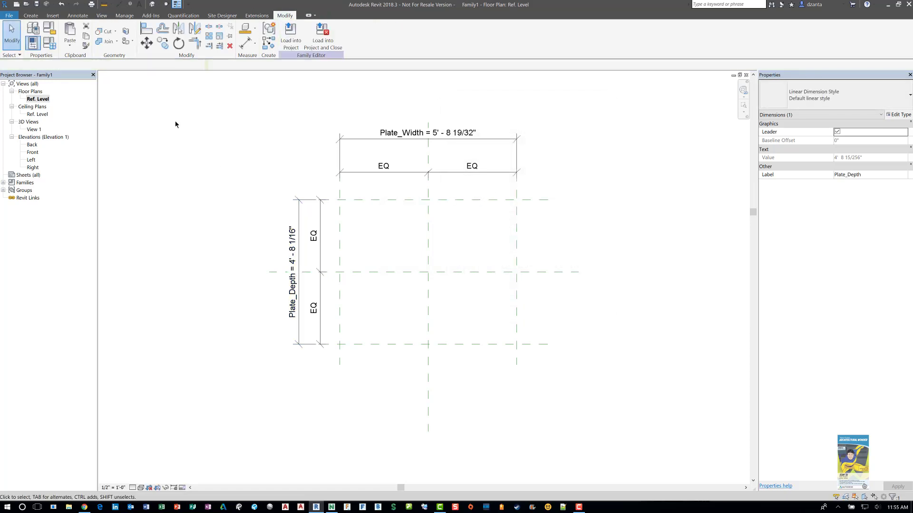
- Set Plate_Depth and Plate_Width to 4" and the plan view scale to 1" = 1'-0"
{"action": "left_click", "coordinate": [48, 48]}
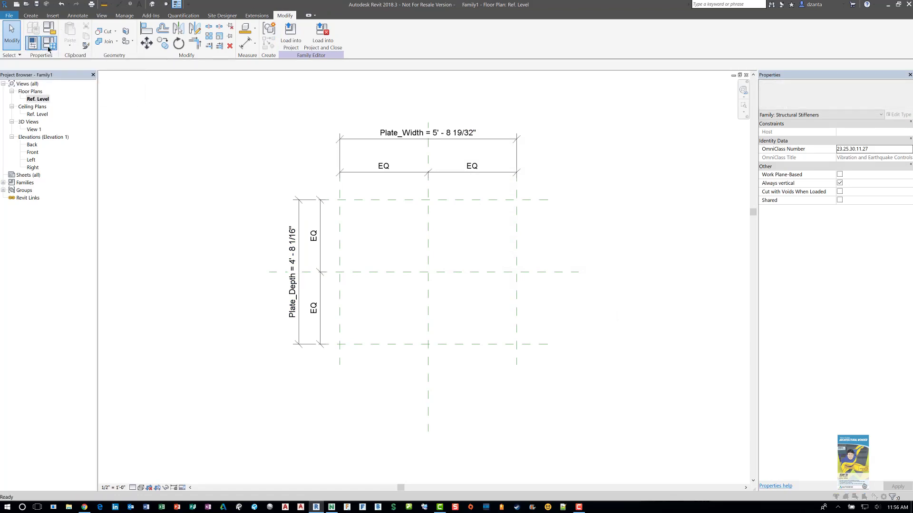
{"action": "left_click", "coordinate": [504, 207]}
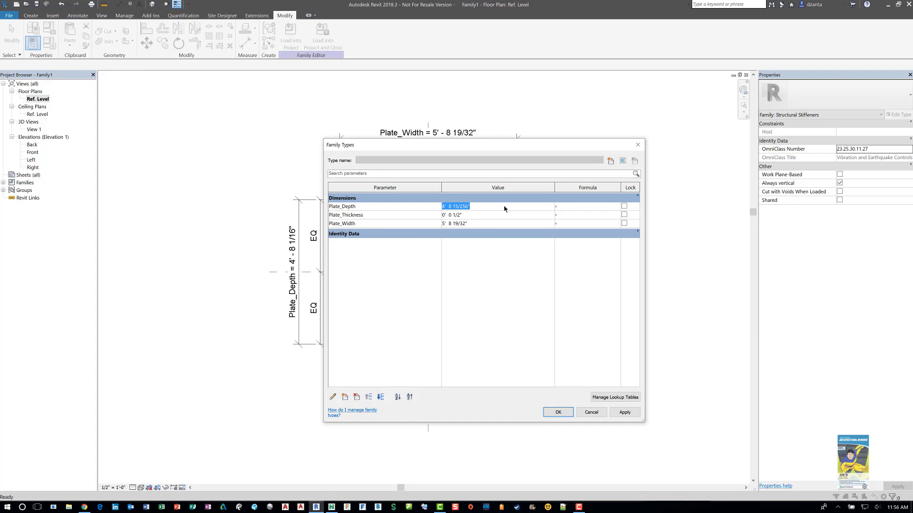
{"action": "type", "text": "4"}
{"action": "left_click", "coordinate": [503, 225]}
{"action": "type", "text": "4\""}
{"action": "left_click", "coordinate": [558, 412]}
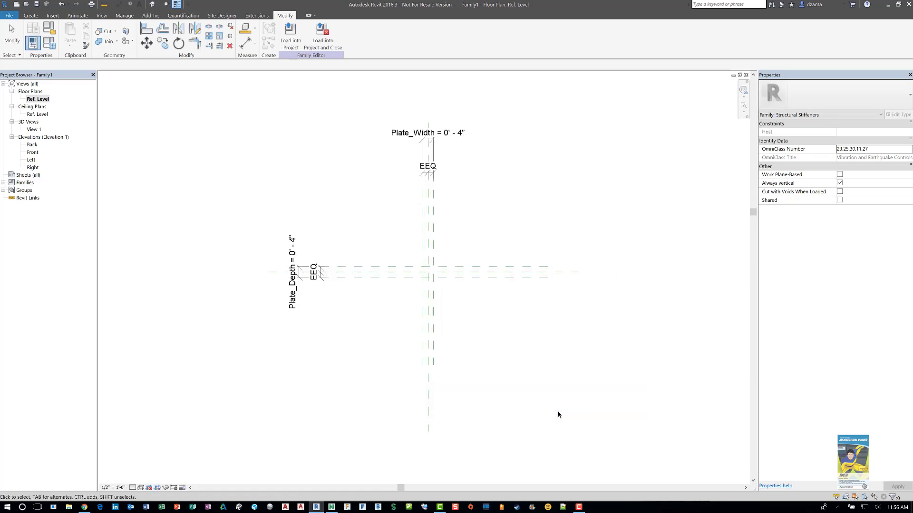
{"action": "left_click", "coordinate": [122, 488]}
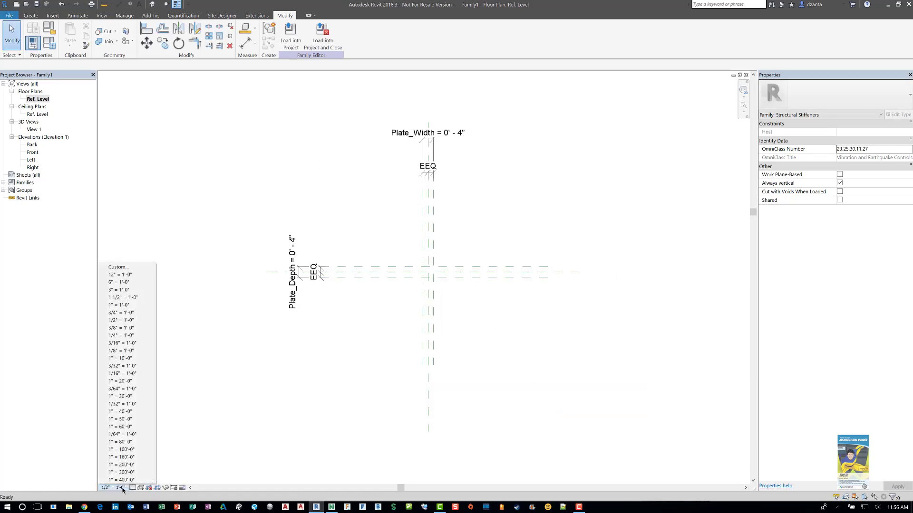
{"action": "left_click", "coordinate": [119, 305]}
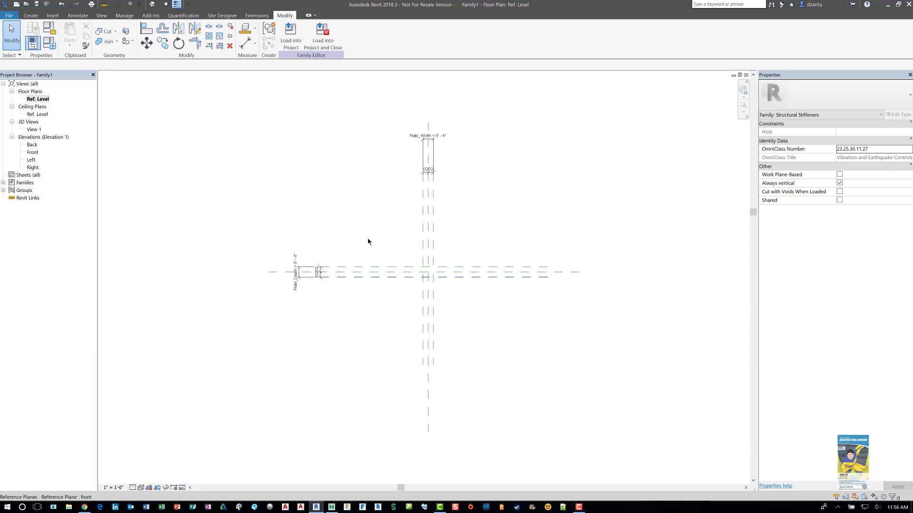
- Drag the EQ width and Plate_Width dimensions lower and the EQ depth dimension right
{"action": "scroll", "coordinate": [401, 195], "scroll_direction": "up", "scroll_amount": 2}
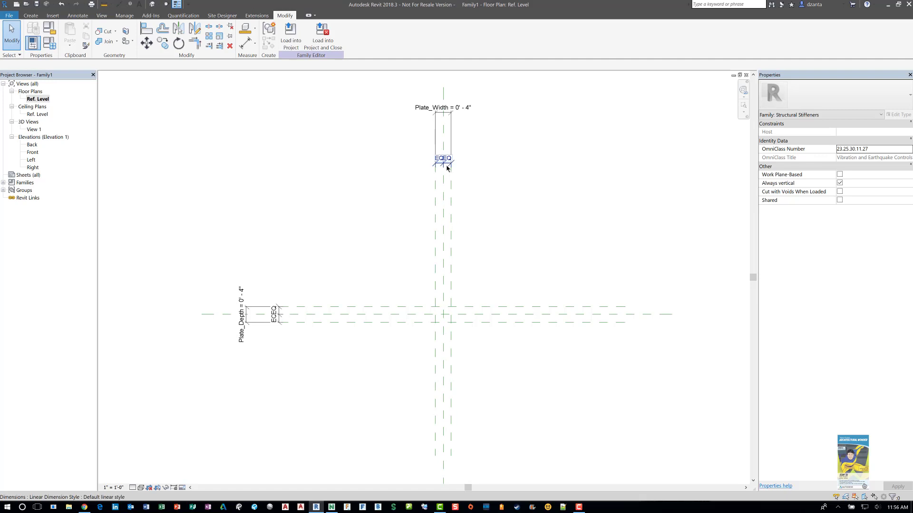
{"action": "left_click_drag", "start_coordinate": [447, 167], "coordinate": [450, 277]}
{"action": "left_click", "coordinate": [453, 118]}
{"action": "key", "text": "Escape"}
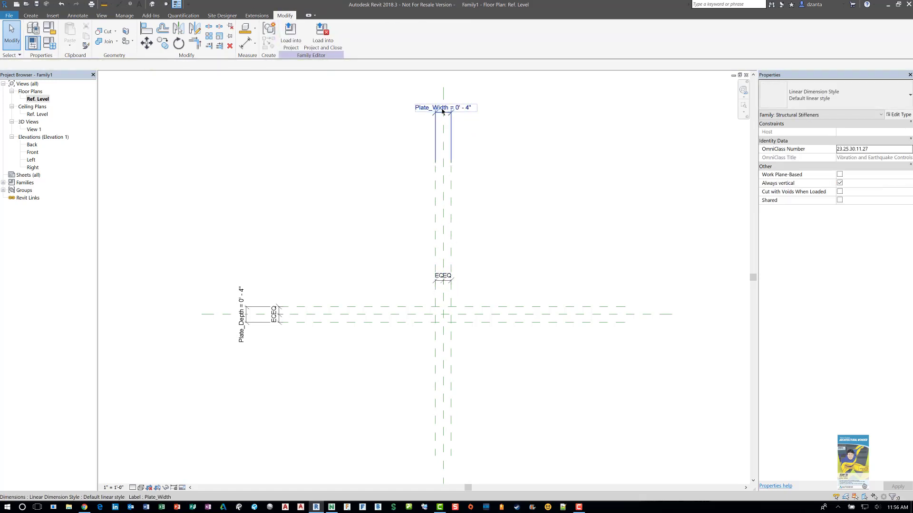
{"action": "left_click_drag", "start_coordinate": [442, 112], "coordinate": [443, 249]}
{"action": "key", "text": "Escape"}
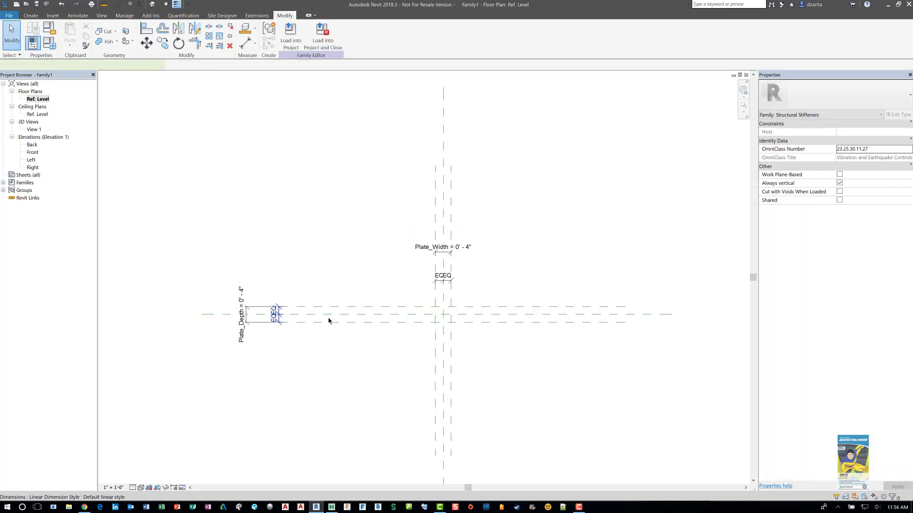
{"action": "left_click_drag", "start_coordinate": [336, 321], "coordinate": [452, 321]}
{"action": "key", "text": "Escape"}
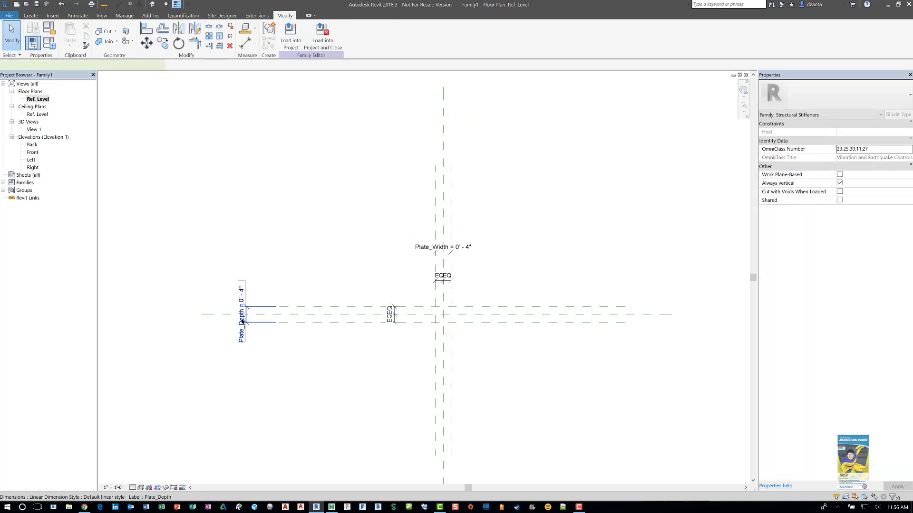
- Move the Plate_Depth dimension further right and recentre the plan on the reference planes
{"action": "left_click", "coordinate": [243, 321]}
{"action": "left_click", "coordinate": [242, 316]}
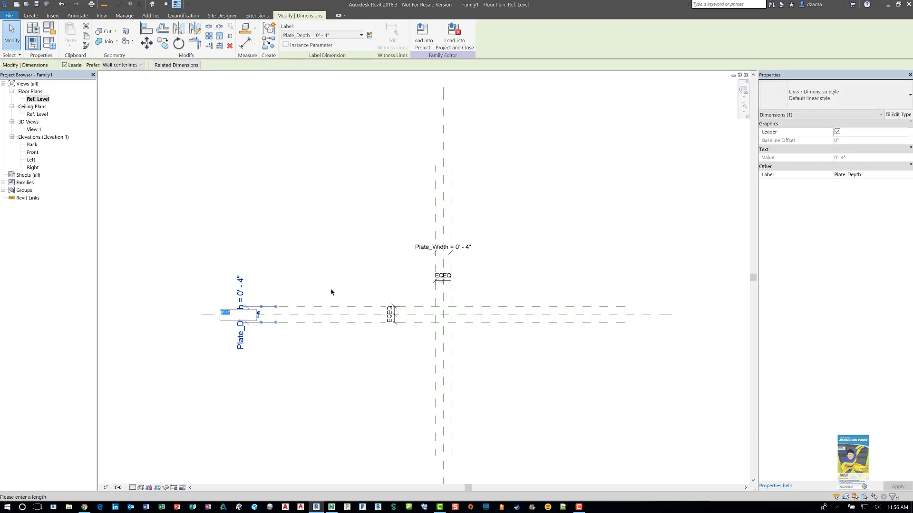
{"action": "key", "text": "Escape"}
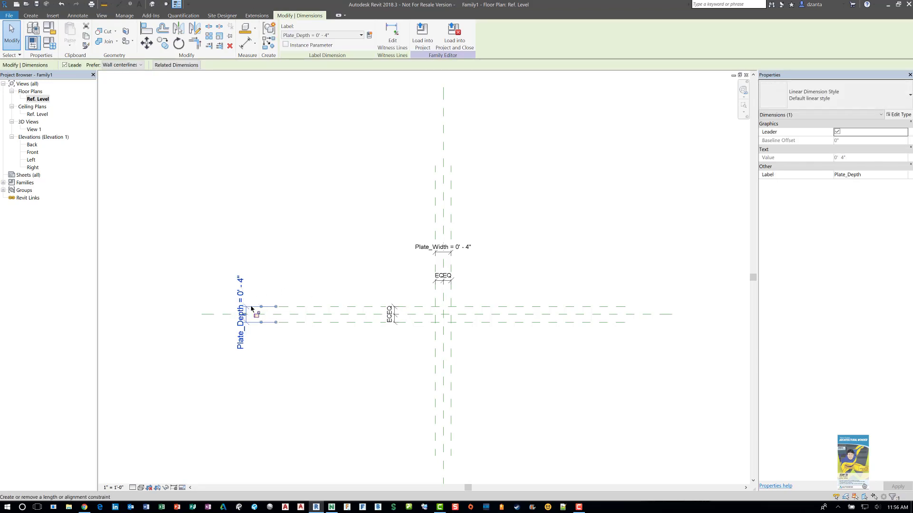
{"action": "left_click", "coordinate": [325, 274]}
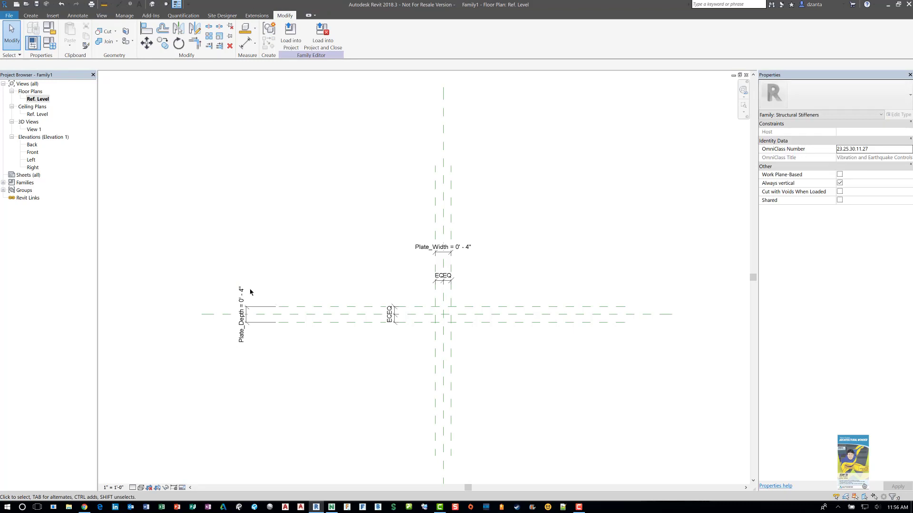
{"action": "left_click", "coordinate": [253, 319]}
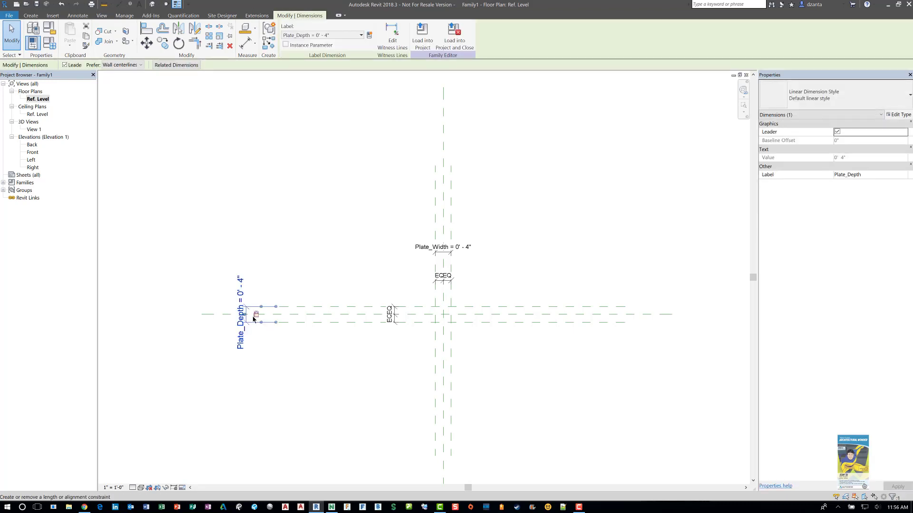
{"action": "left_click", "coordinate": [313, 353]}
{"action": "scroll", "coordinate": [313, 353], "scroll_direction": "up", "scroll_amount": 1}
{"action": "left_click", "coordinate": [213, 306]}
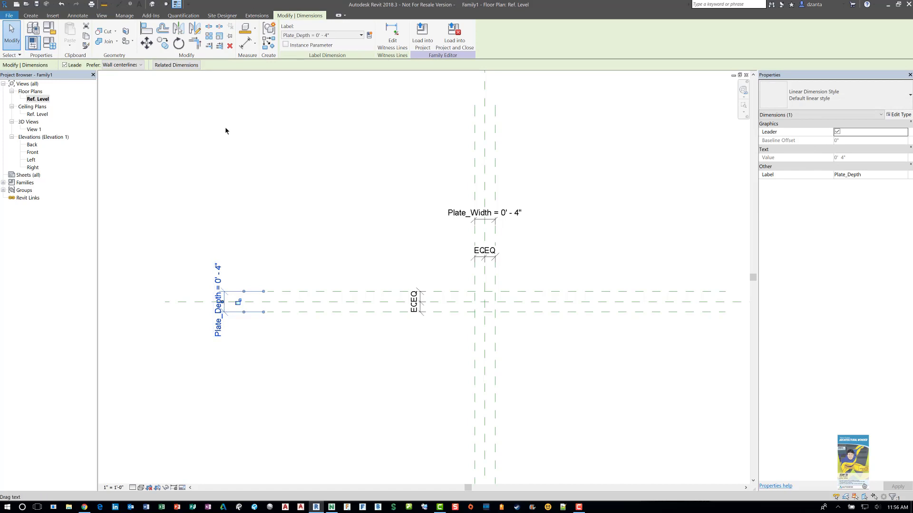
{"action": "left_click", "coordinate": [147, 42]}
{"action": "left_click", "coordinate": [235, 221]}
{"action": "left_click", "coordinate": [371, 211]}
{"action": "left_click", "coordinate": [509, 296]}
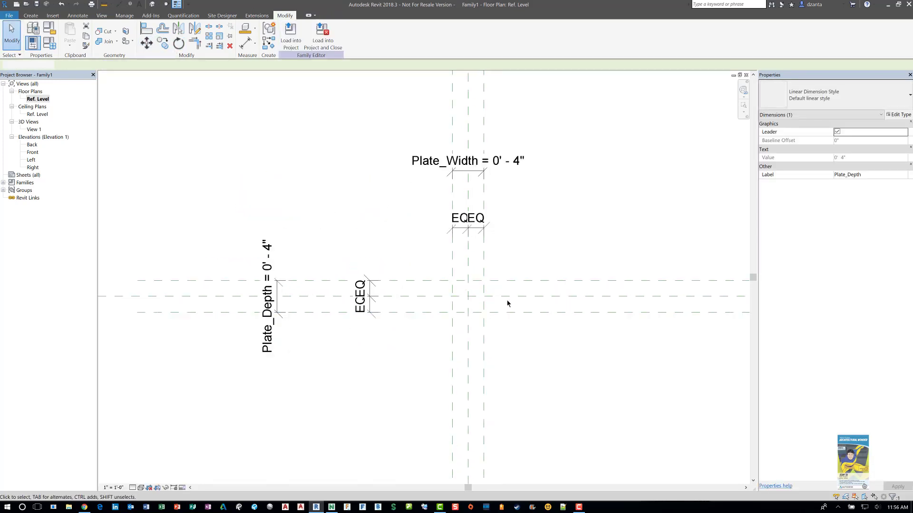
{"action": "scroll", "coordinate": [506, 299], "scroll_direction": "up", "scroll_amount": 5}
{"action": "middle_click_drag", "start_coordinate": [462, 272], "coordinate": [524, 279]}
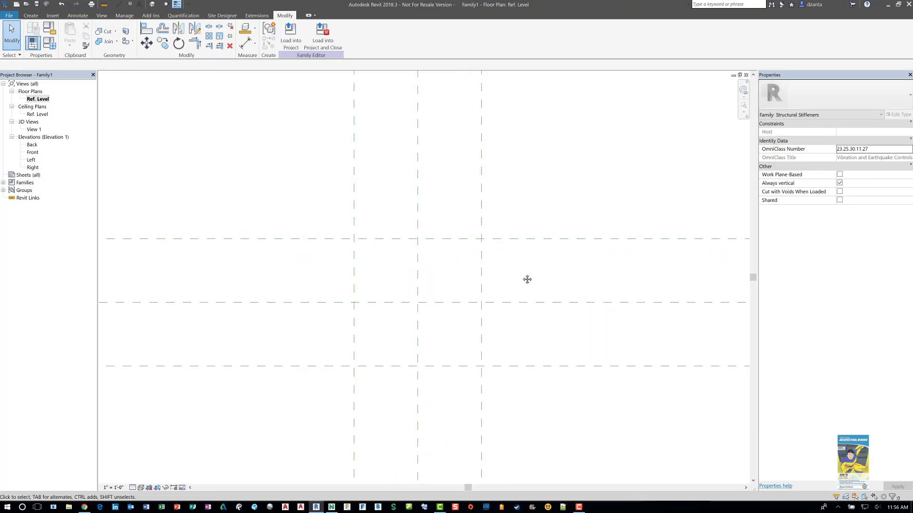
- Start an extrusion and sketch a rectangle between the plate's reference-plane intersections
{"action": "left_click", "coordinate": [31, 16]}
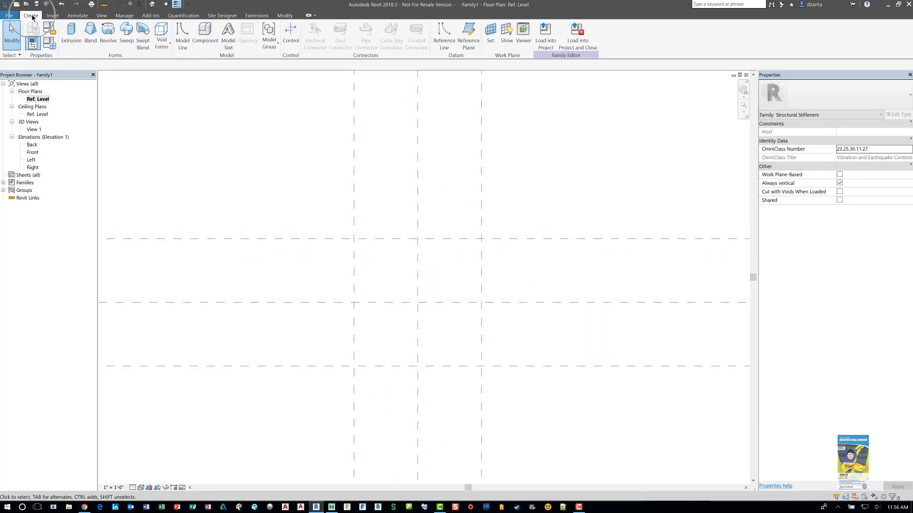
{"action": "left_click", "coordinate": [66, 39]}
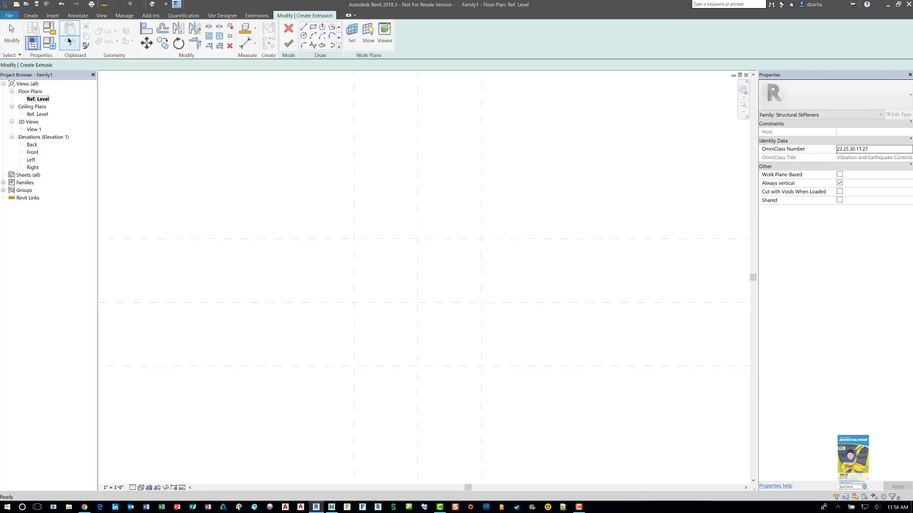
{"action": "left_click", "coordinate": [313, 27]}
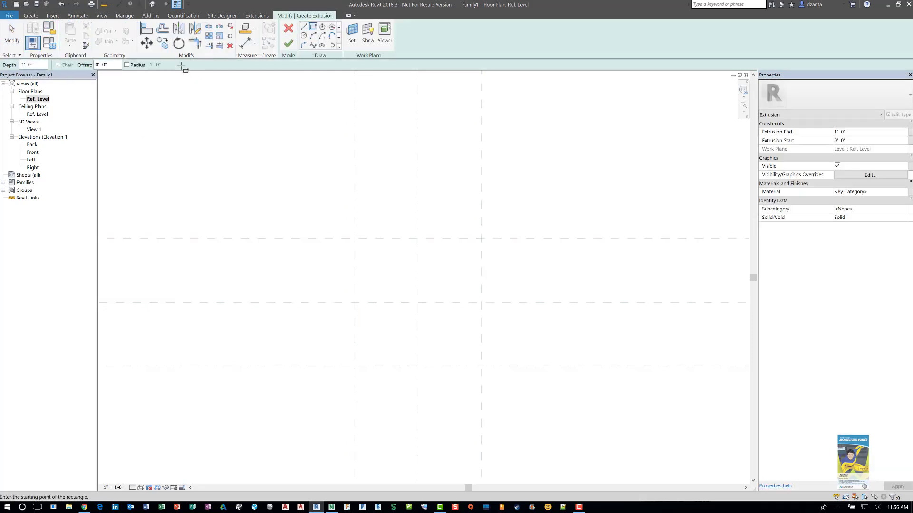
{"action": "left_click", "coordinate": [355, 239]}
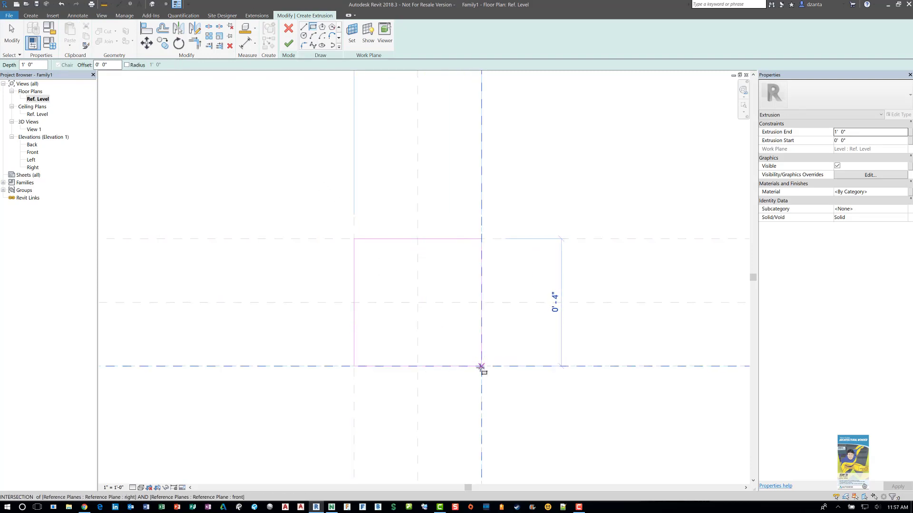
{"action": "left_click", "coordinate": [481, 366]}
{"action": "left_click", "coordinate": [481, 366]}
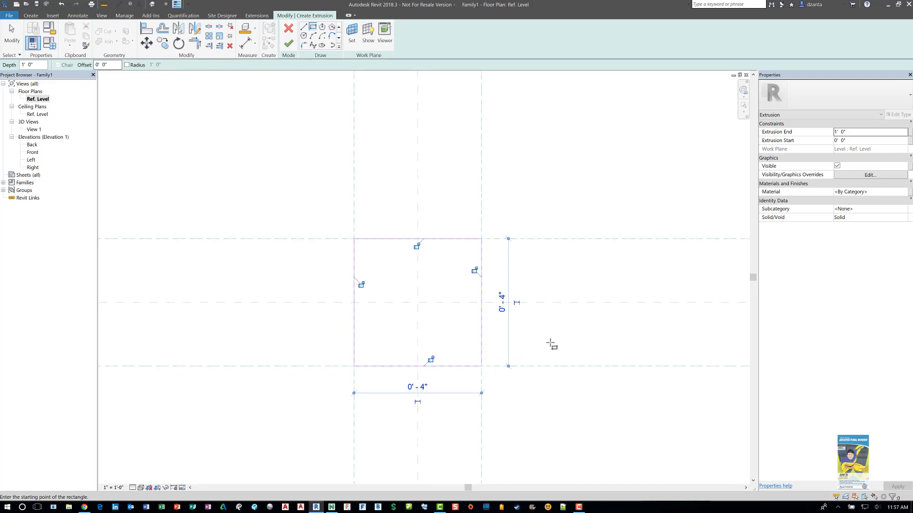
- Lock all four sketch edges to their reference planes and open the Front elevation
{"action": "left_click", "coordinate": [474, 270]}
{"action": "left_click", "coordinate": [417, 246]}
{"action": "left_click", "coordinate": [361, 285]}
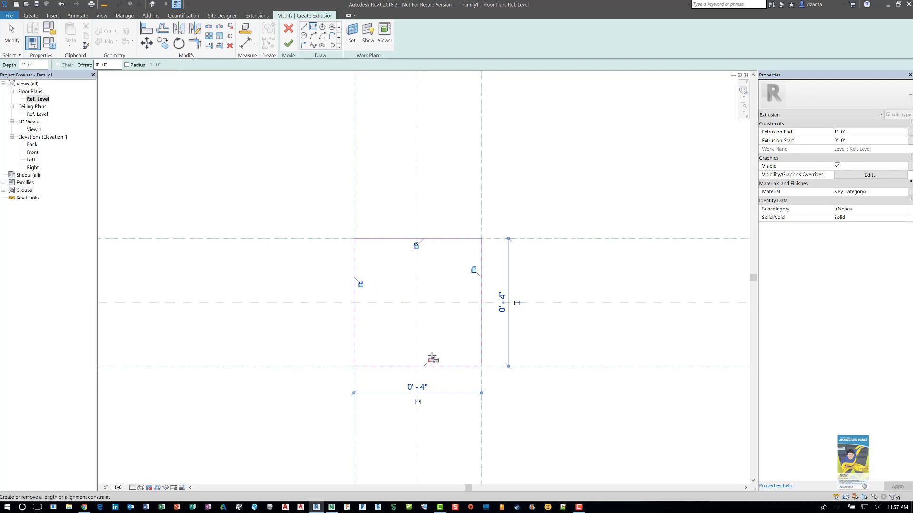
{"action": "left_click", "coordinate": [431, 359]}
{"action": "left_click", "coordinate": [19, 52]}
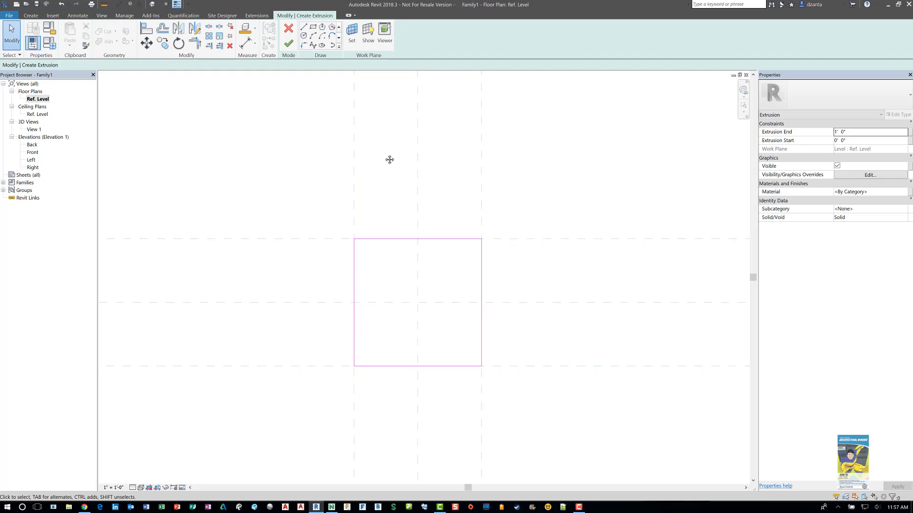
{"action": "middle_click_drag", "start_coordinate": [391, 172], "coordinate": [418, 144]}
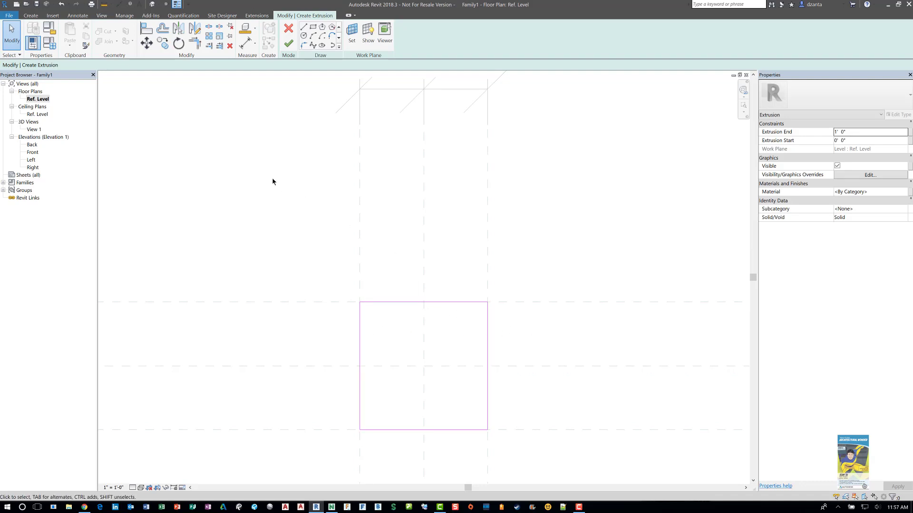
{"action": "double_click", "coordinate": [33, 152]}
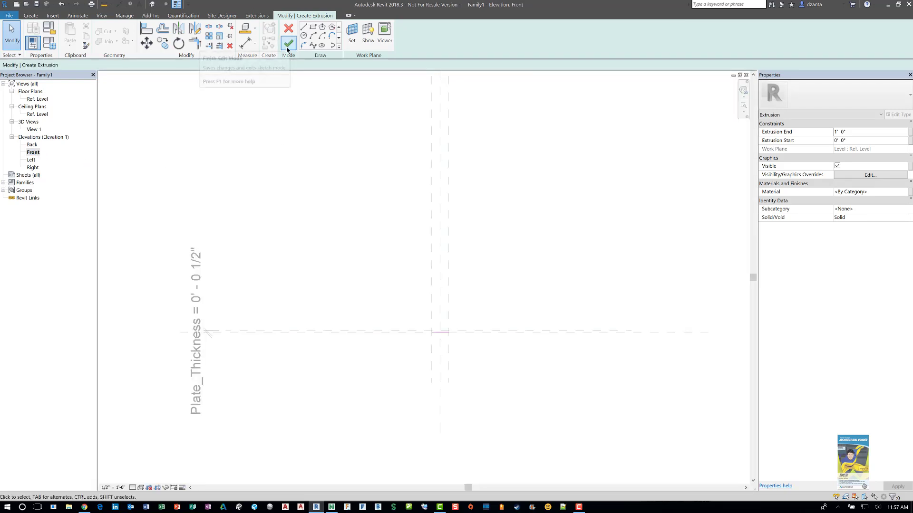
- Finish the extrusion and stretch its top and bottom to the Plate_Thickness planes, making it 1/2" deep
{"action": "left_click", "coordinate": [288, 44]}
{"action": "scroll", "coordinate": [409, 314], "scroll_direction": "up", "scroll_amount": 2}
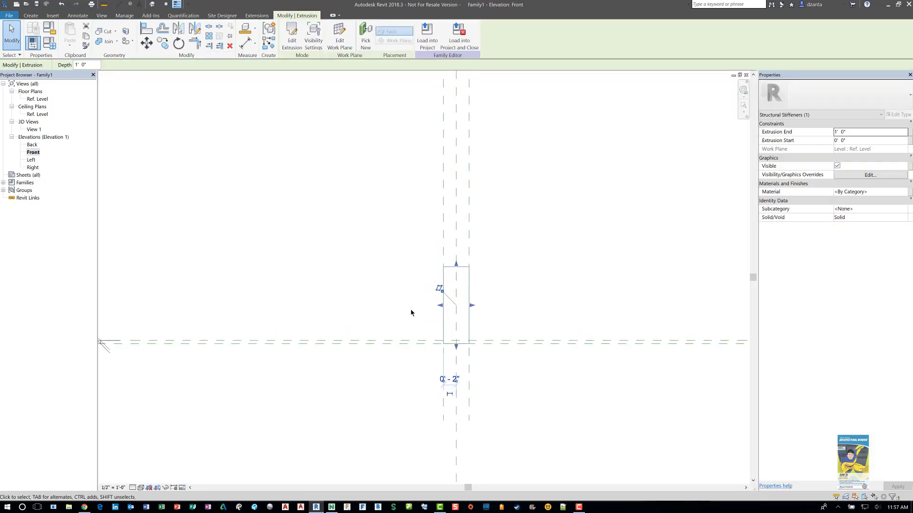
{"action": "scroll", "coordinate": [428, 308], "scroll_direction": "up", "scroll_amount": 3}
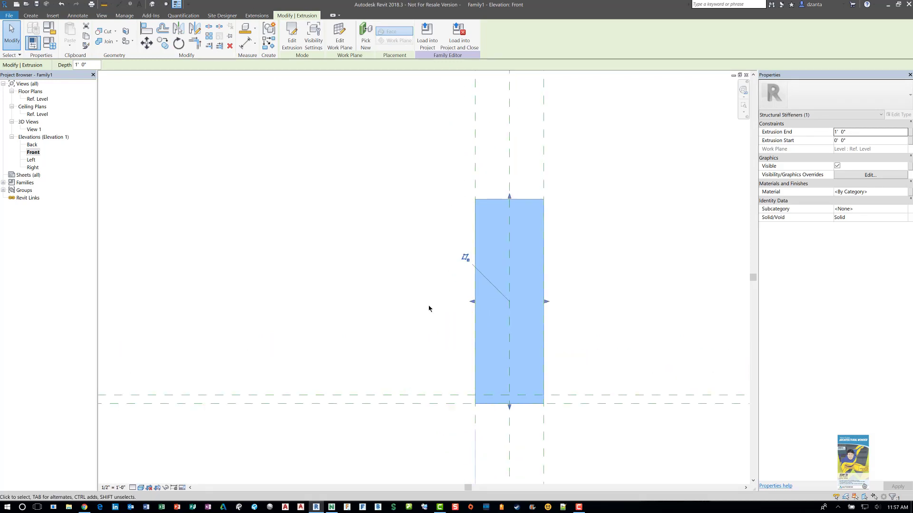
{"action": "middle_click_drag", "start_coordinate": [482, 337], "coordinate": [375, 342]}
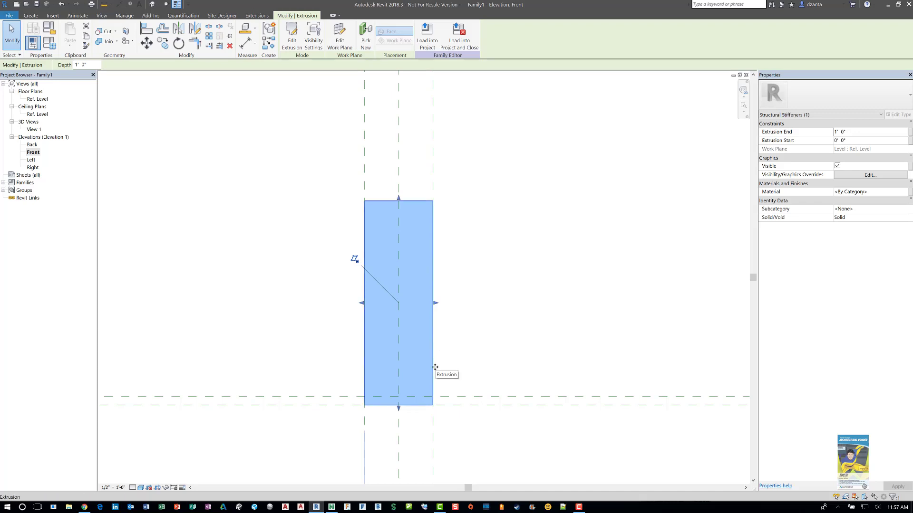
{"action": "scroll", "coordinate": [428, 373], "scroll_direction": "up", "scroll_amount": 2}
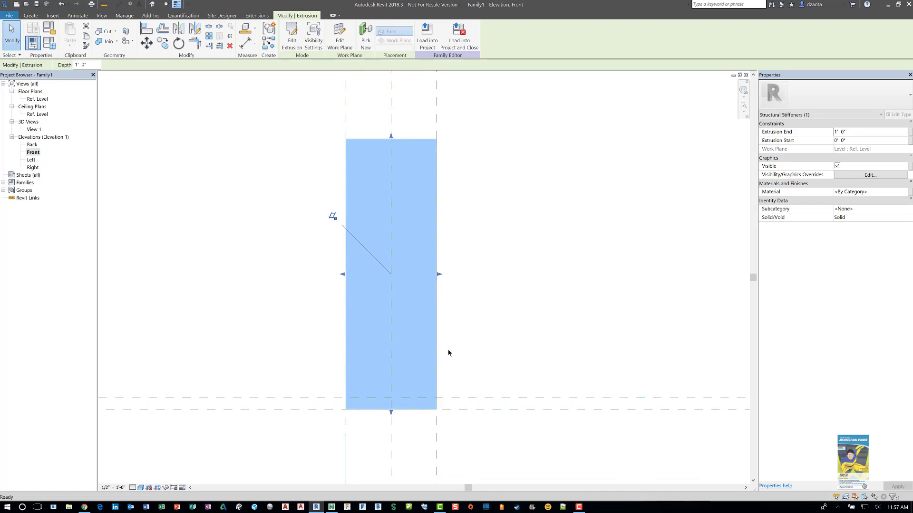
{"action": "left_click_drag", "start_coordinate": [392, 138], "coordinate": [391, 398]}
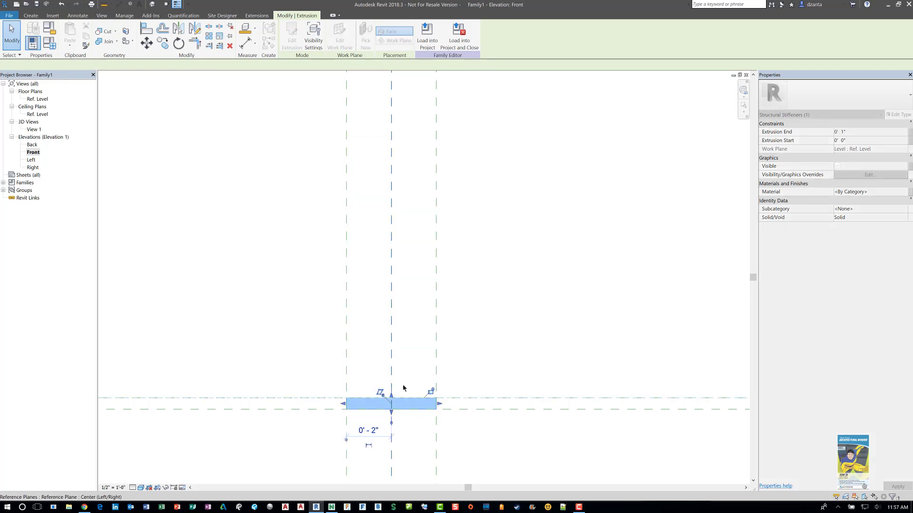
{"action": "scroll", "coordinate": [388, 421], "scroll_direction": "up", "scroll_amount": 5}
{"action": "mouse_move", "coordinate": [376, 348]}
{"action": "left_mouse_down"}
{"action": "mouse_move", "coordinate": [383, 387]}
{"action": "mouse_move", "coordinate": [375, 412]}
{"action": "mouse_move", "coordinate": [376, 345]}
{"action": "left_mouse_up"}
{"action": "left_click", "coordinate": [418, 367]}
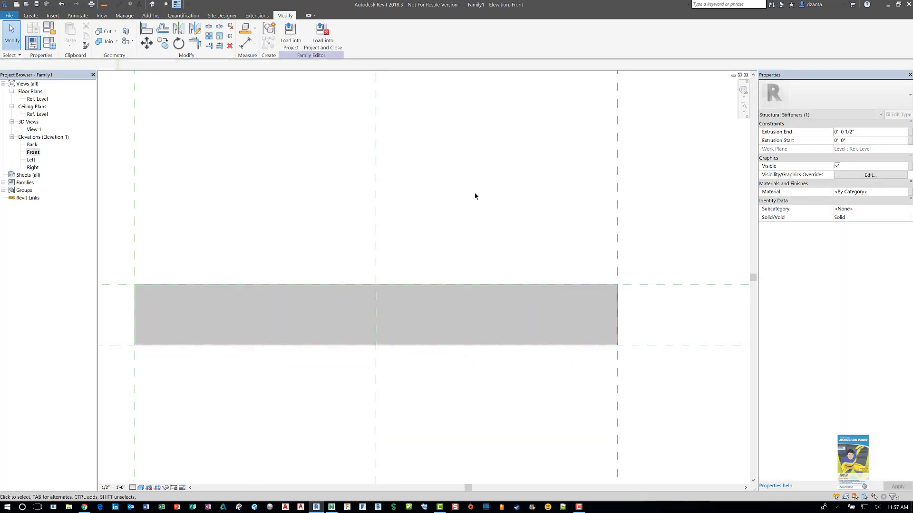
- In a default 3D view, flex the plate's depth and thickness in Family Types and zoom to fit
{"action": "left_click", "coordinate": [153, 6]}
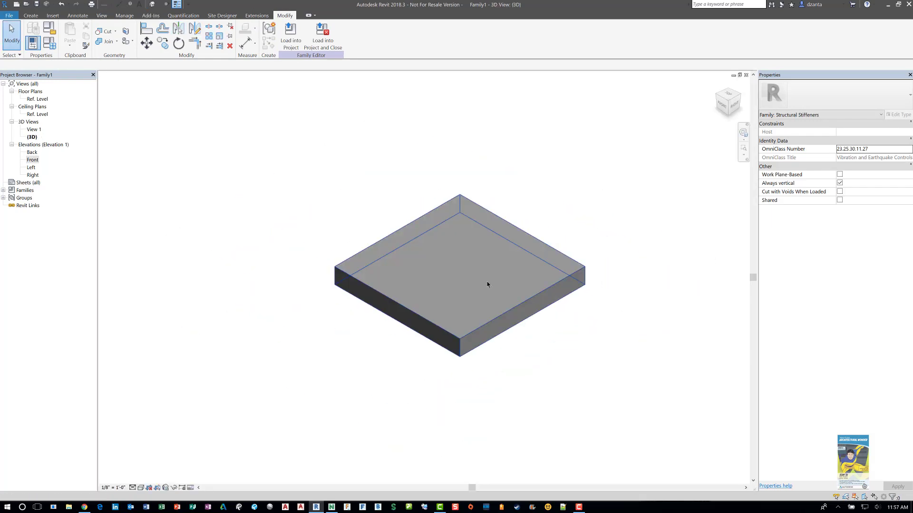
{"action": "scroll", "coordinate": [534, 340], "scroll_direction": "down", "scroll_amount": 2}
{"action": "mouse_move", "coordinate": [538, 353]}
{"action": "middle_mouse_down"}
{"action": "mouse_move", "coordinate": [639, 418]}
{"action": "mouse_move", "coordinate": [701, 429]}
{"action": "middle_mouse_up"}
{"action": "left_click", "coordinate": [51, 46]}
{"action": "left_click_drag", "start_coordinate": [429, 144], "coordinate": [234, 154]}
{"action": "left_click", "coordinate": [285, 215]}
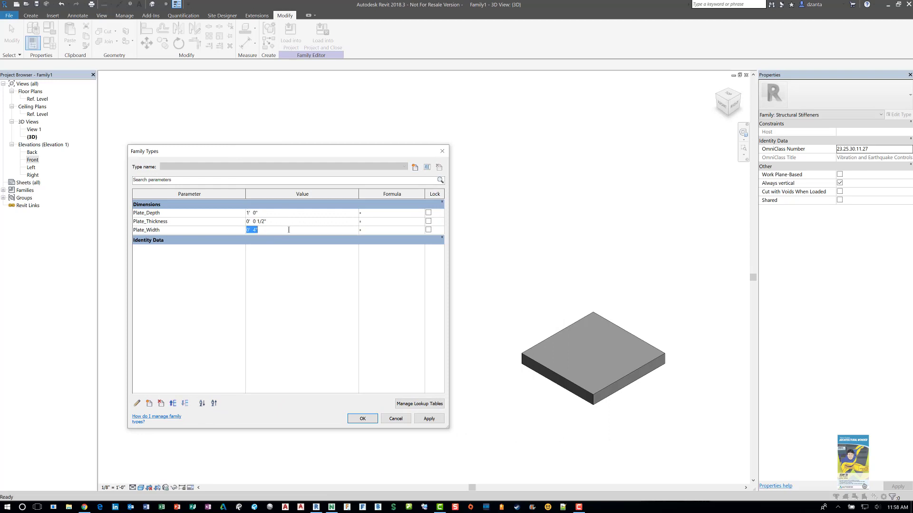
{"action": "left_click", "coordinate": [288, 222]}
{"action": "left_click", "coordinate": [363, 419]}
{"action": "key", "text": "z"}
{"action": "key", "text": "f"}
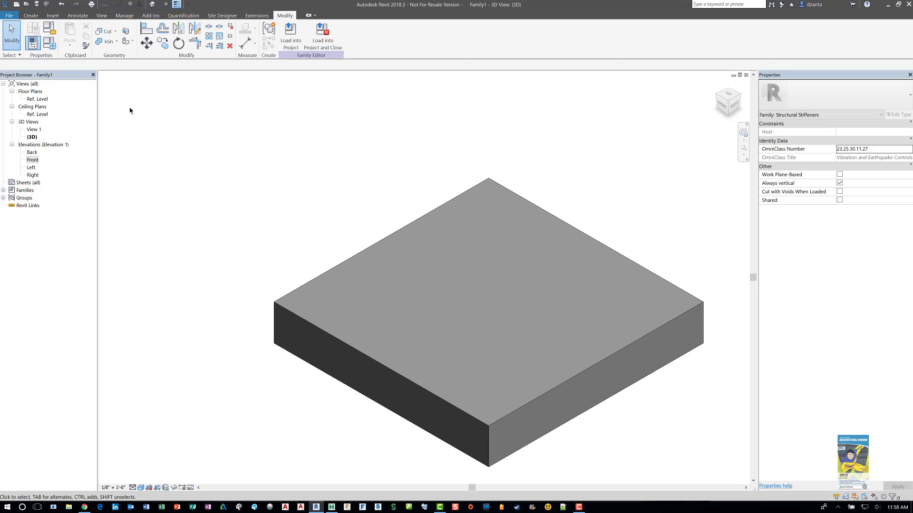
- Change Plate_Width to 6" in Family Types
{"action": "left_click", "coordinate": [51, 48]}
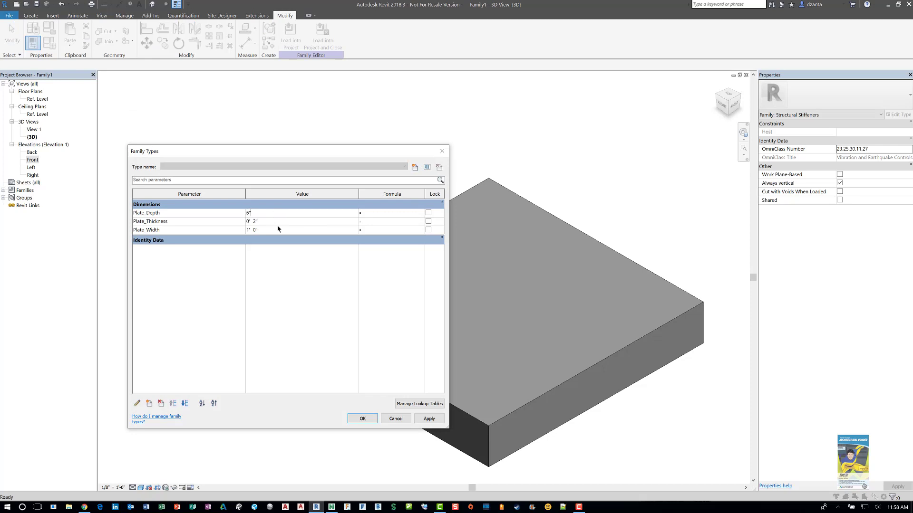
{"action": "type", "text": "6\""}
{"action": "left_click", "coordinate": [363, 419]}
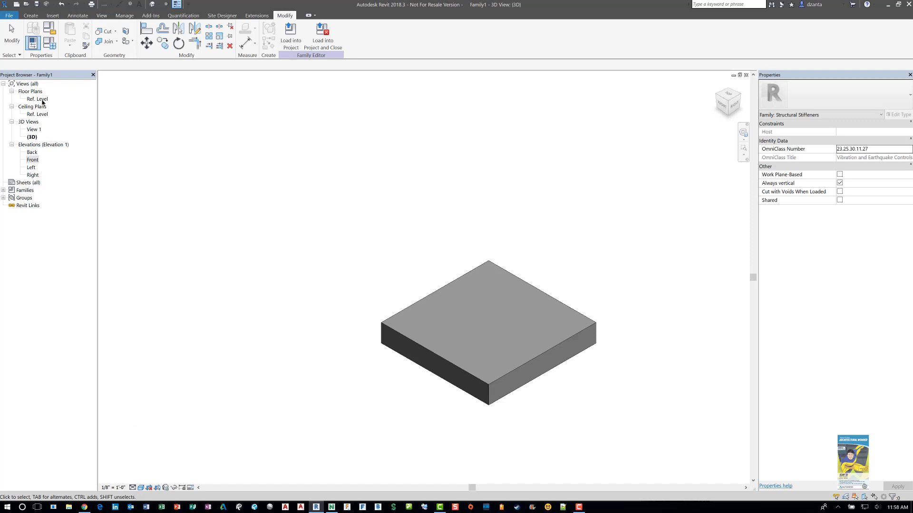
- Open the Ref. Level floor plan, glance at the reference video, and zoom out on the plate
{"action": "double_click", "coordinate": [41, 99]}
{"action": "left_click", "coordinate": [215, 183]}
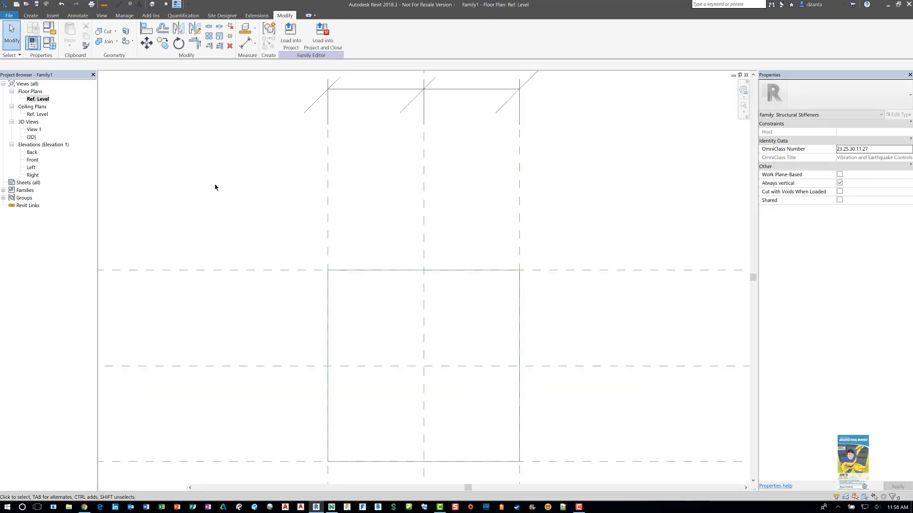
{"action": "key", "text": "alt+Tab"}
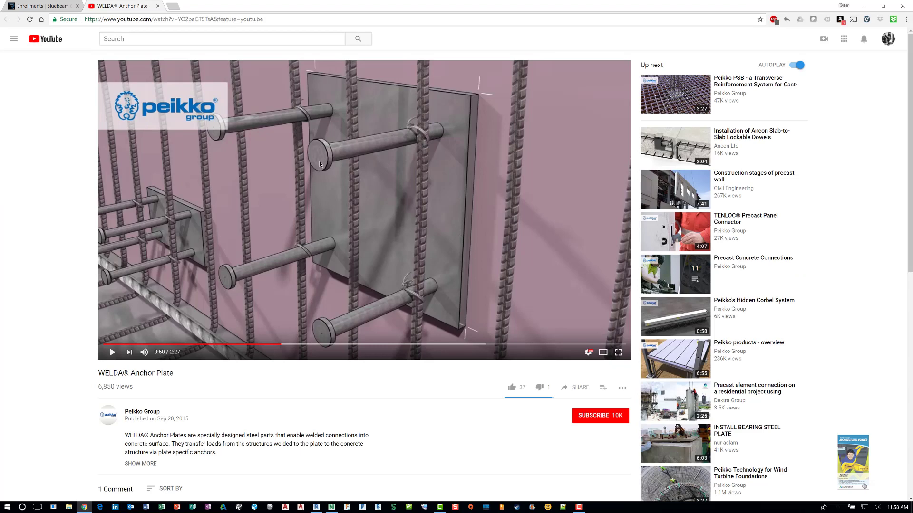
{"action": "key", "text": "alt+Tab"}
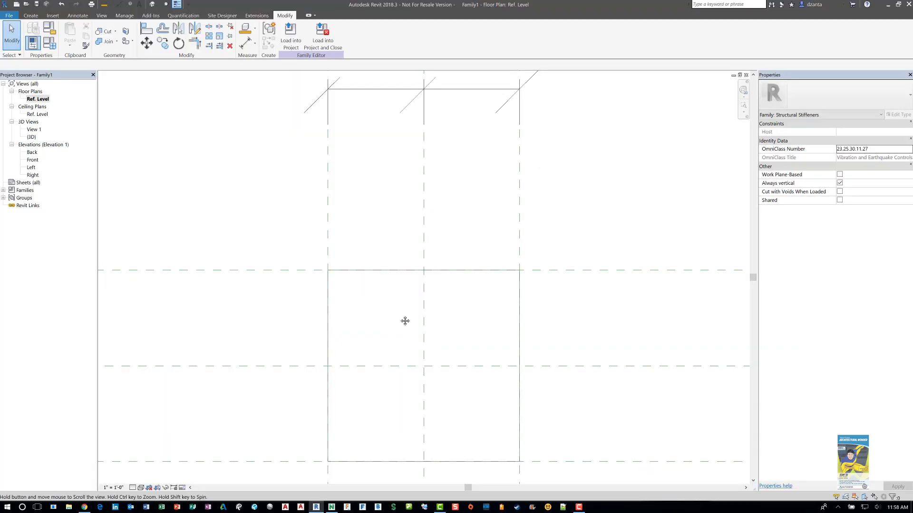
{"action": "scroll", "coordinate": [398, 299], "scroll_direction": "down", "scroll_amount": 2}
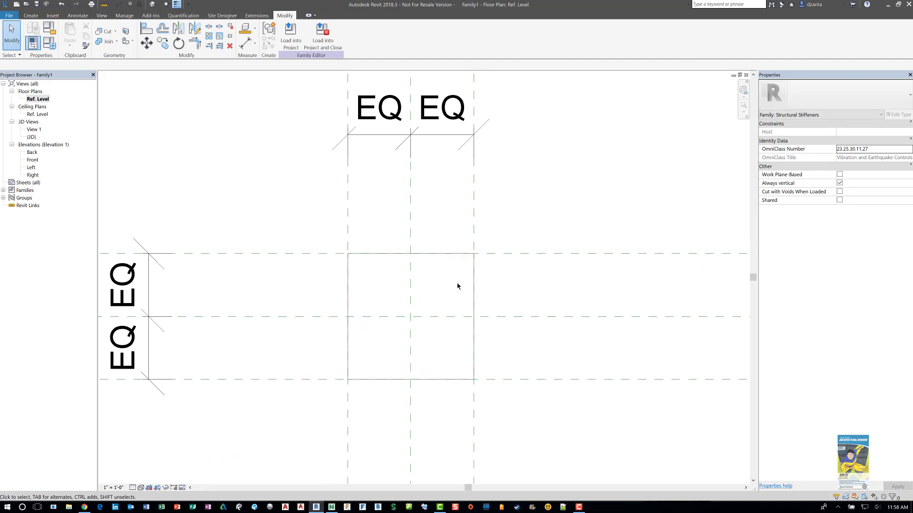
- Draw two vertical and two horizontal reference planes inside the plate with RP
{"action": "key", "text": "r"}
{"action": "key", "text": "p"}
{"action": "left_click", "coordinate": [365, 229]}
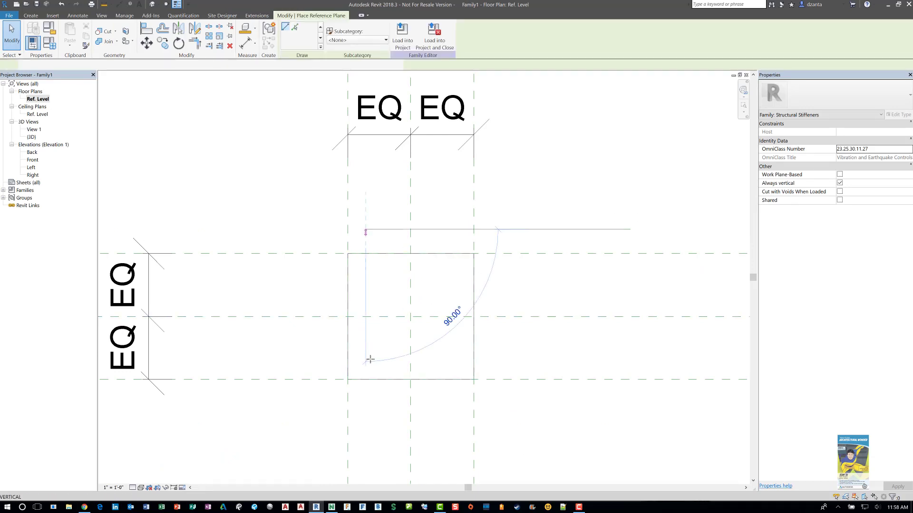
{"action": "left_click", "coordinate": [366, 401]}
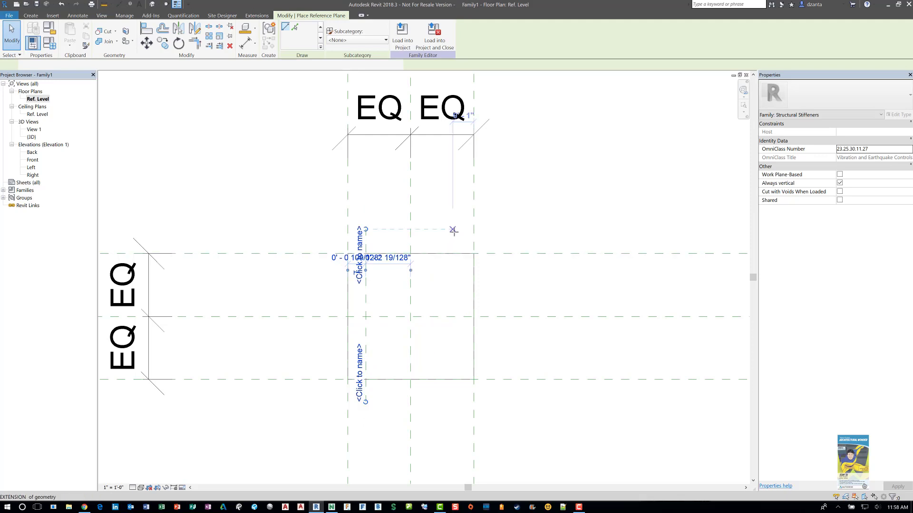
{"action": "left_click", "coordinate": [453, 401]}
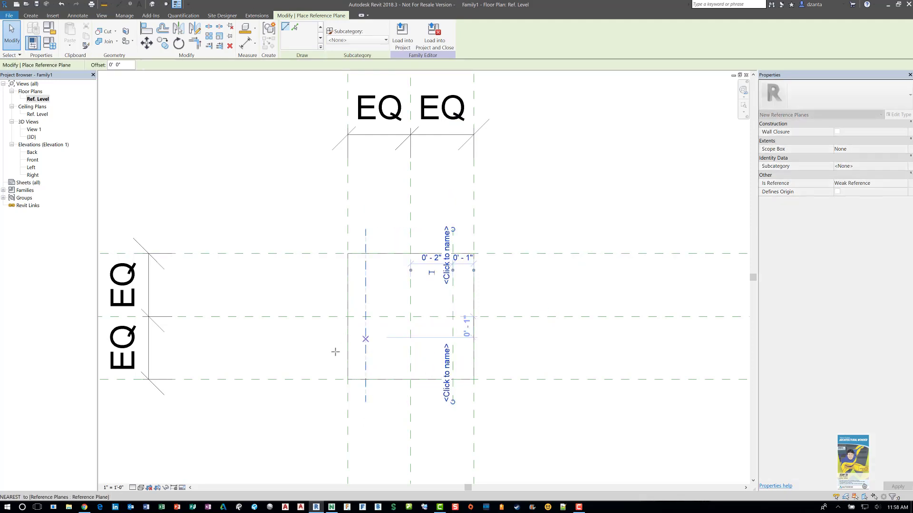
{"action": "left_click", "coordinate": [330, 362]}
{"action": "left_click", "coordinate": [492, 361]}
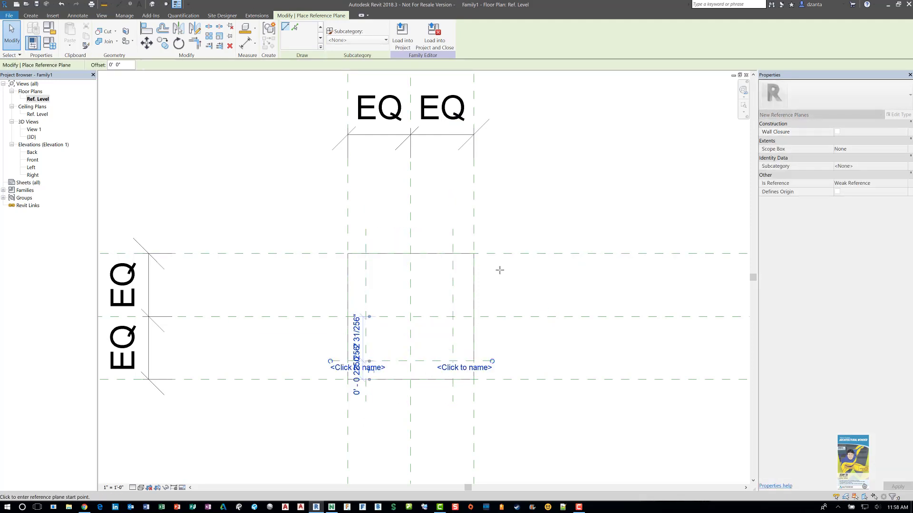
{"action": "left_click", "coordinate": [492, 270]}
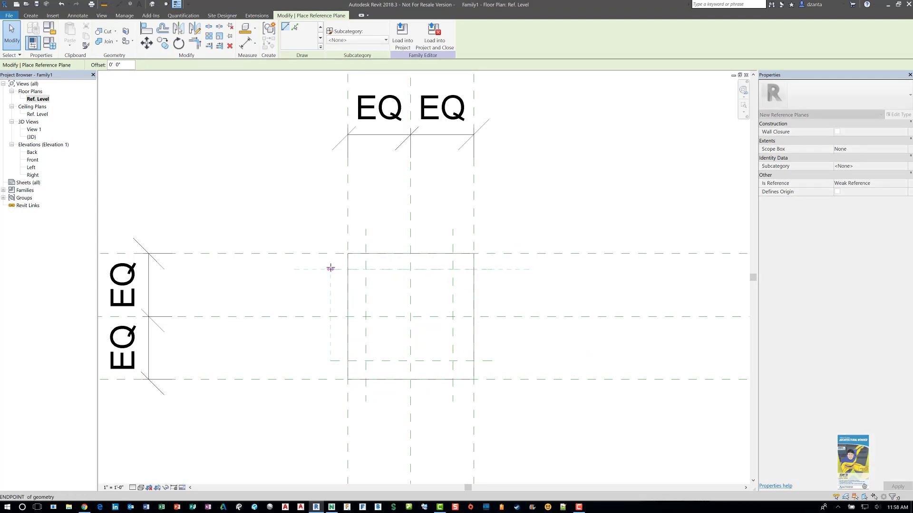
{"action": "left_click", "coordinate": [330, 270]}
{"action": "key", "text": "Escape"}
- Dimension the top and bottom horizontal planes to the plate's top and bottom edges
{"action": "key", "text": "d"}
{"action": "key", "text": "i"}
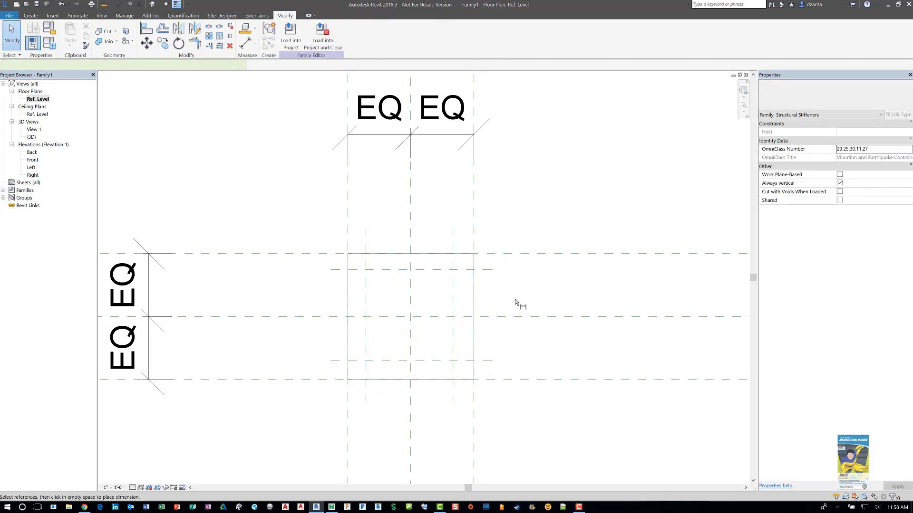
{"action": "key", "text": "Escape"}
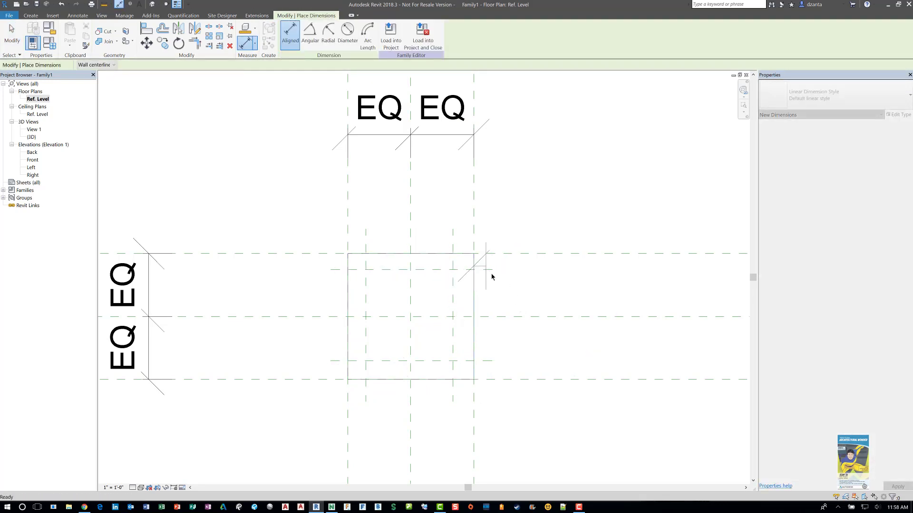
{"action": "key", "text": "d"}
{"action": "key", "text": "i"}
{"action": "left_click", "coordinate": [499, 269]}
{"action": "left_click", "coordinate": [523, 254]}
{"action": "left_click", "coordinate": [547, 285]}
{"action": "left_click", "coordinate": [489, 363]}
{"action": "left_click", "coordinate": [516, 381]}
{"action": "left_click", "coordinate": [547, 417]}
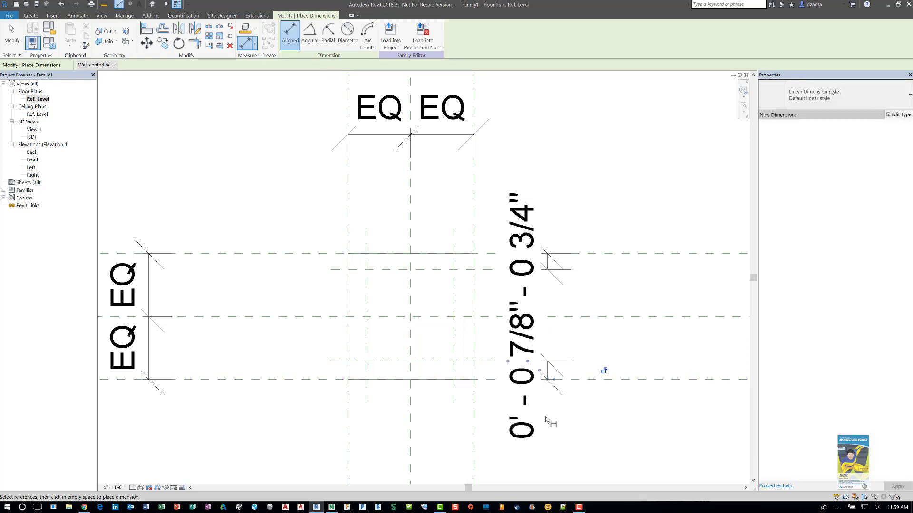
{"action": "key", "text": "Escape"}
{"action": "key", "text": "Escape"}
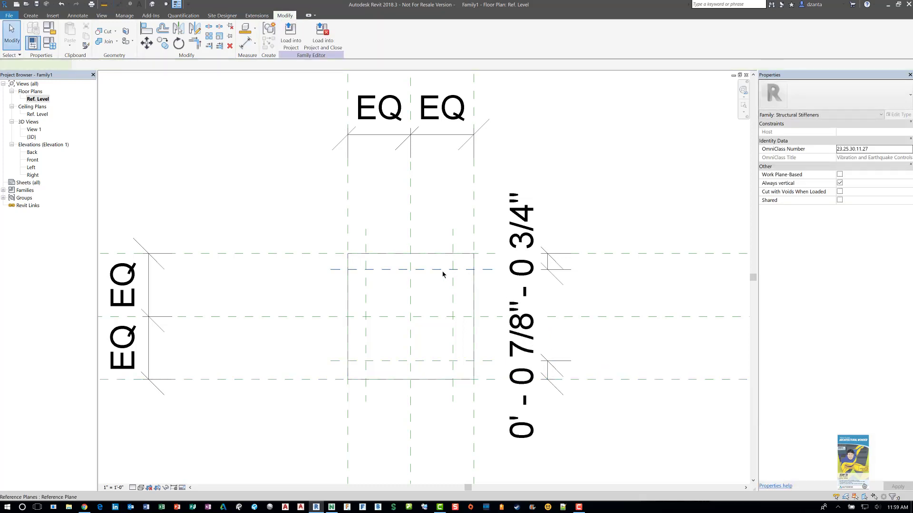
- Set both horizontal planes to sit 1" inside the plate's top and bottom edges
{"action": "left_click", "coordinate": [444, 271]}
{"action": "left_click", "coordinate": [534, 255]}
{"action": "type", "text": "1\""}
{"action": "key", "text": "Return"}
{"action": "left_click", "coordinate": [587, 159]}
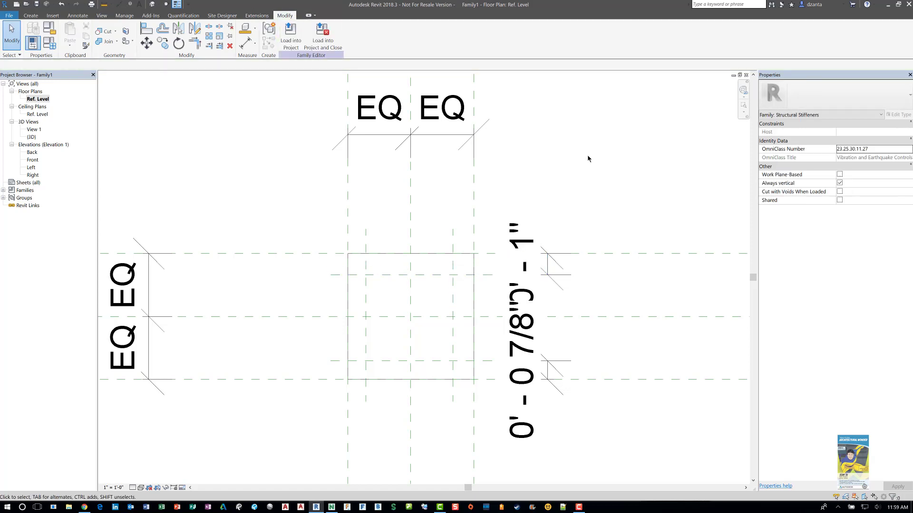
{"action": "left_click", "coordinate": [568, 265]}
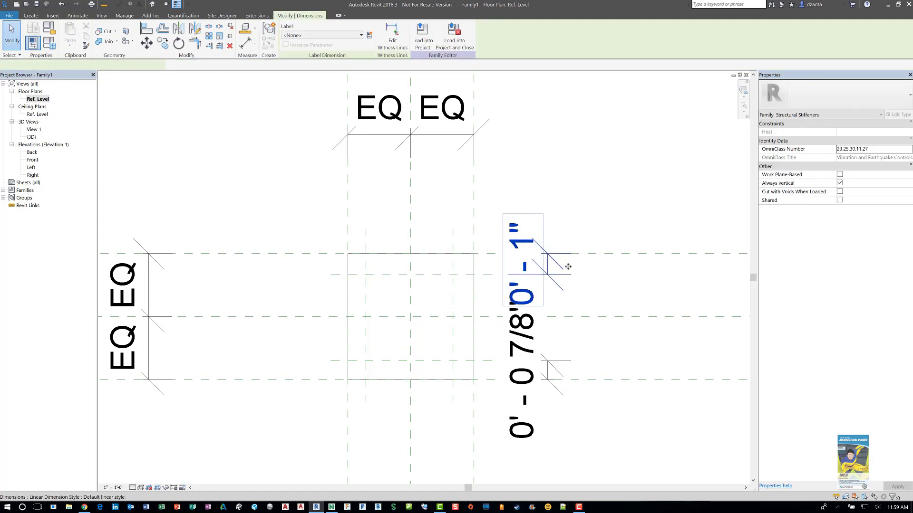
{"action": "left_click", "coordinate": [601, 286]}
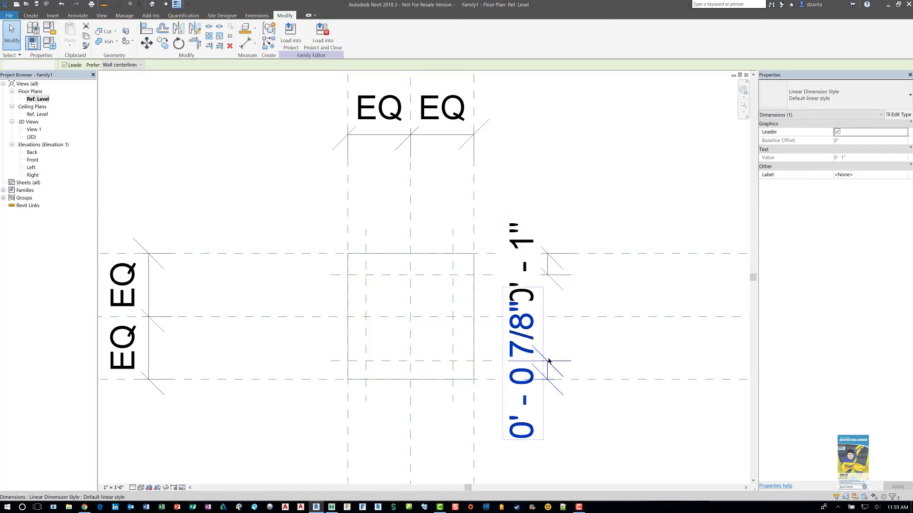
{"action": "left_click", "coordinate": [465, 362]}
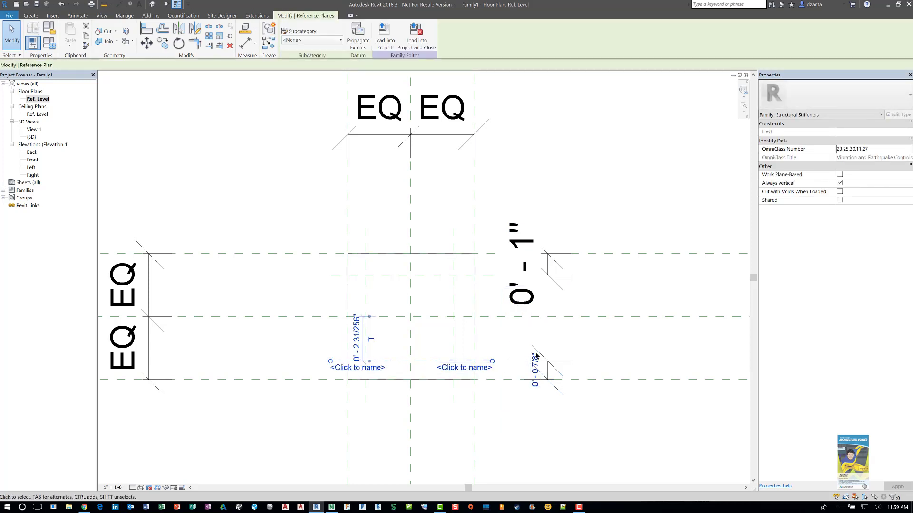
{"action": "left_click", "coordinate": [535, 369]}
{"action": "type", "text": "1"}
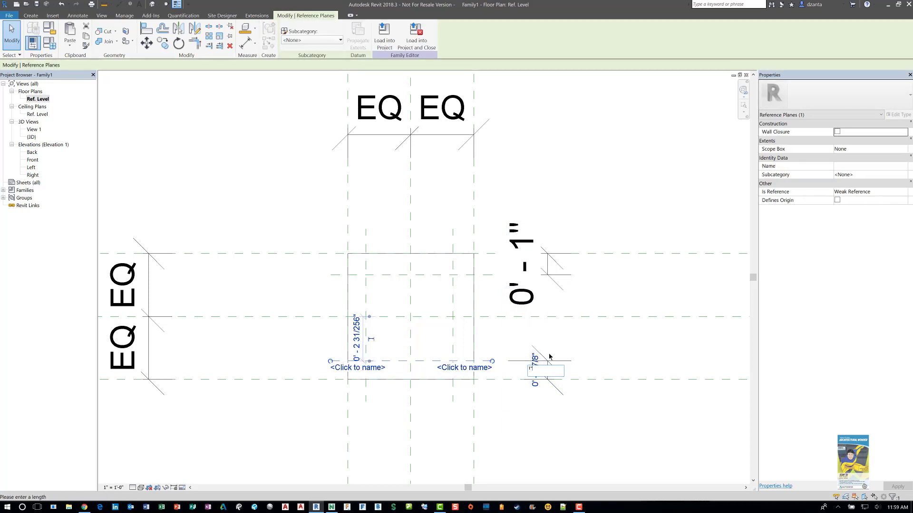
{"action": "key", "text": "Return"}
{"action": "left_click", "coordinate": [566, 347]}
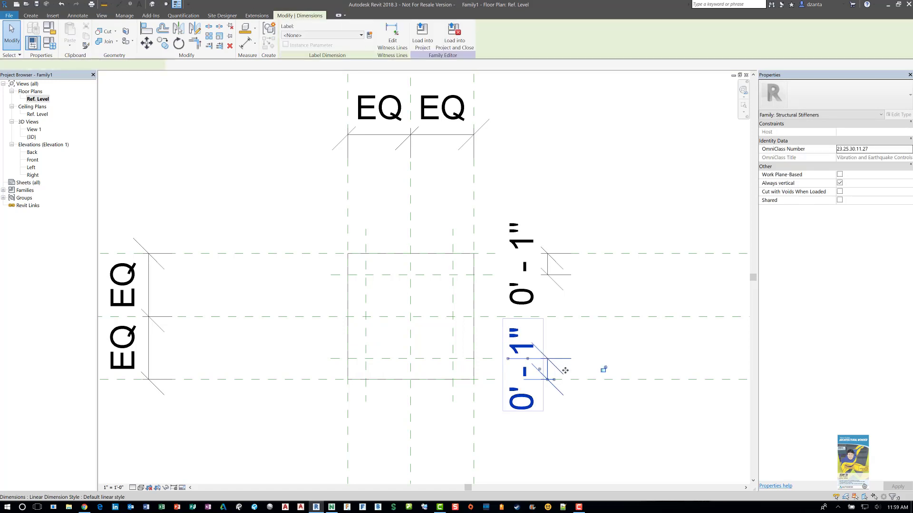
{"action": "left_click", "coordinate": [605, 344]}
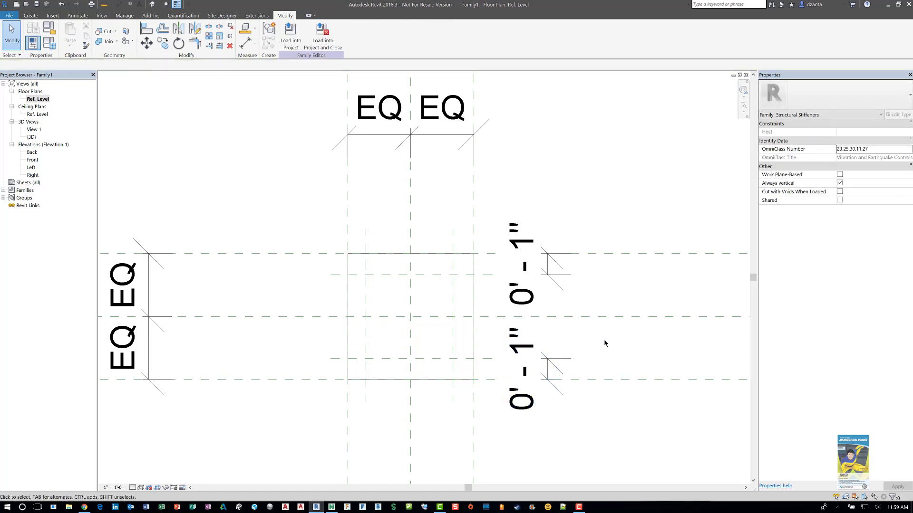
- Dimension the left and right vertical planes to the plate's side edges
{"action": "key", "text": "d"}
{"action": "key", "text": "i"}
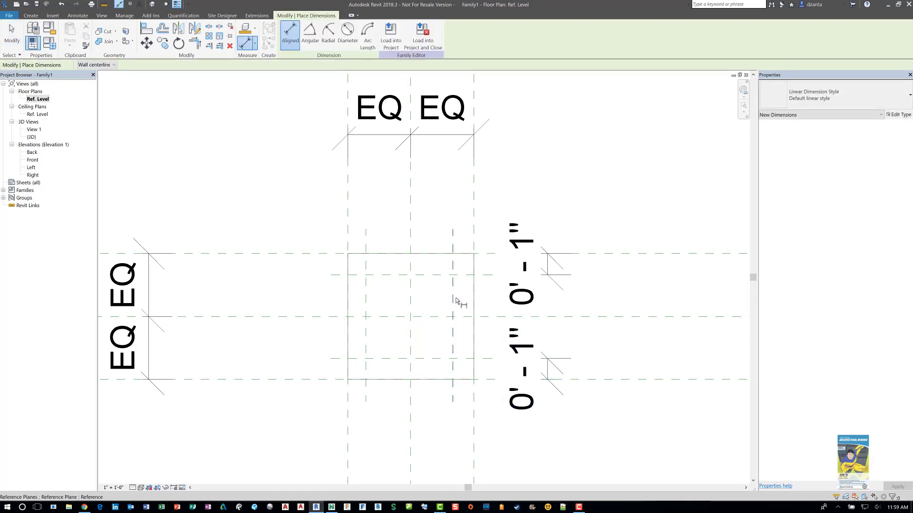
{"action": "left_click", "coordinate": [459, 288]}
{"action": "left_click", "coordinate": [472, 239]}
{"action": "left_click", "coordinate": [451, 192]}
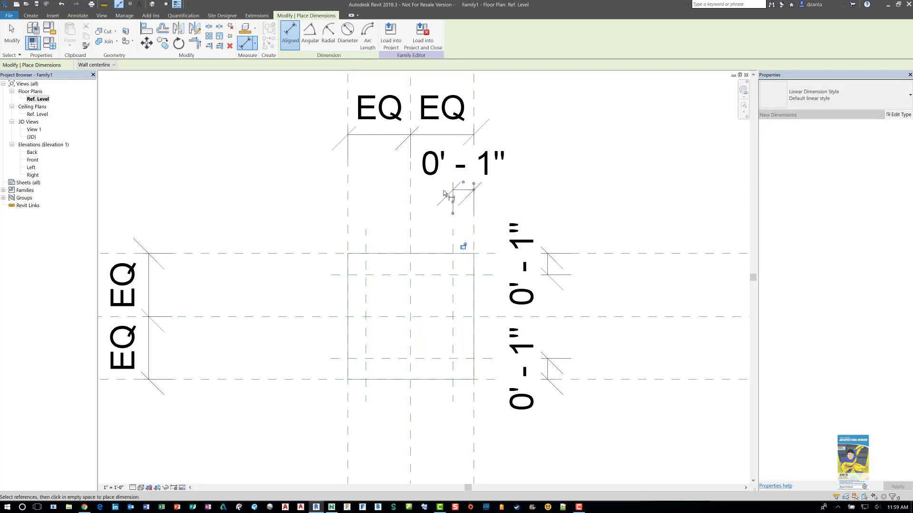
{"action": "left_click", "coordinate": [363, 234]}
{"action": "left_click", "coordinate": [348, 228]}
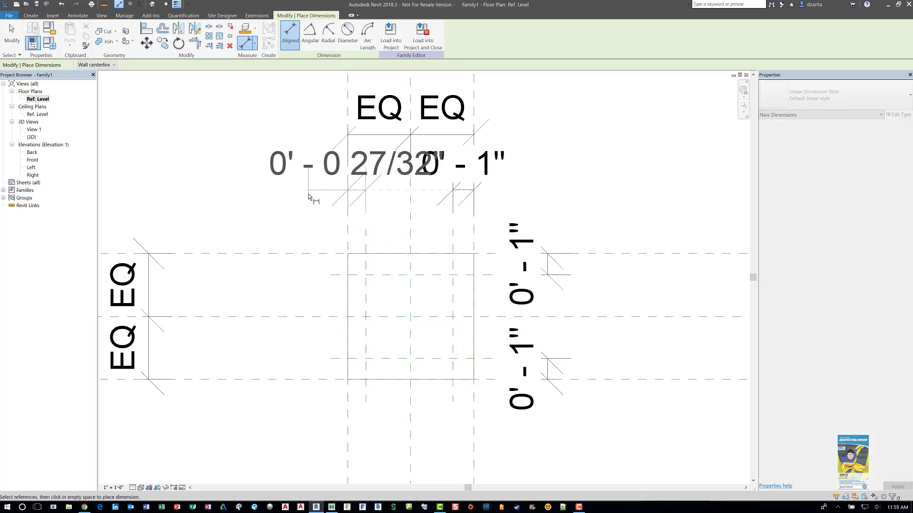
{"action": "left_click", "coordinate": [309, 197]}
{"action": "key", "text": "Escape"}
{"action": "key", "text": "Escape"}
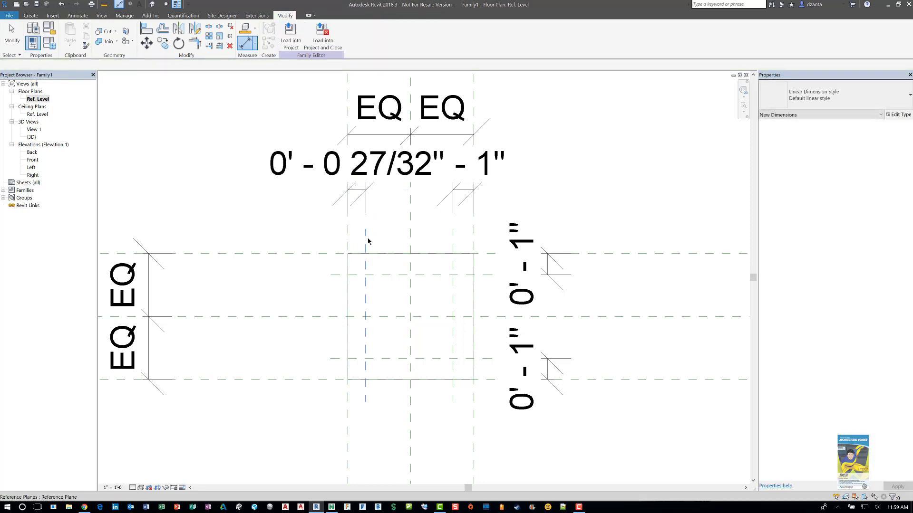
- Set the left vertical plane's distance from the plate edge to 1"
{"action": "left_click", "coordinate": [366, 241]}
{"action": "left_click", "coordinate": [356, 175]}
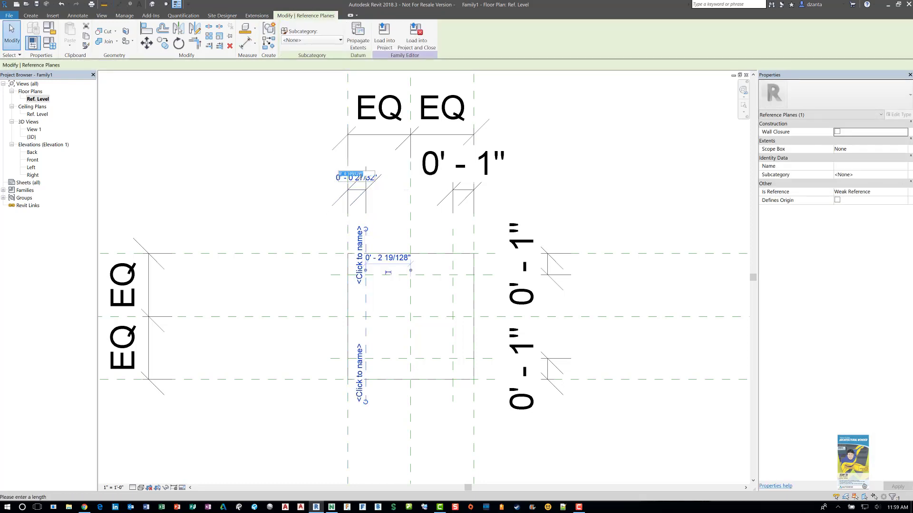
{"action": "type", "text": "1\""}
{"action": "key", "text": "Return"}
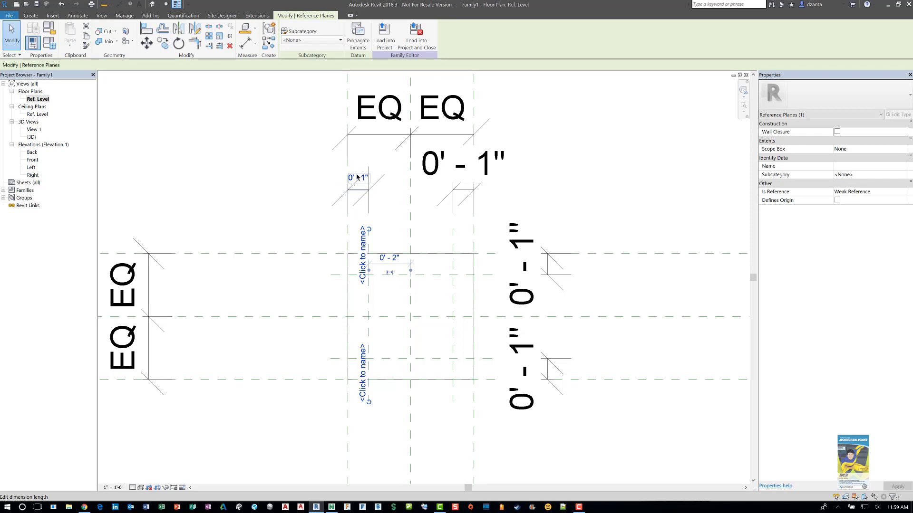
{"action": "key", "text": "Escape"}
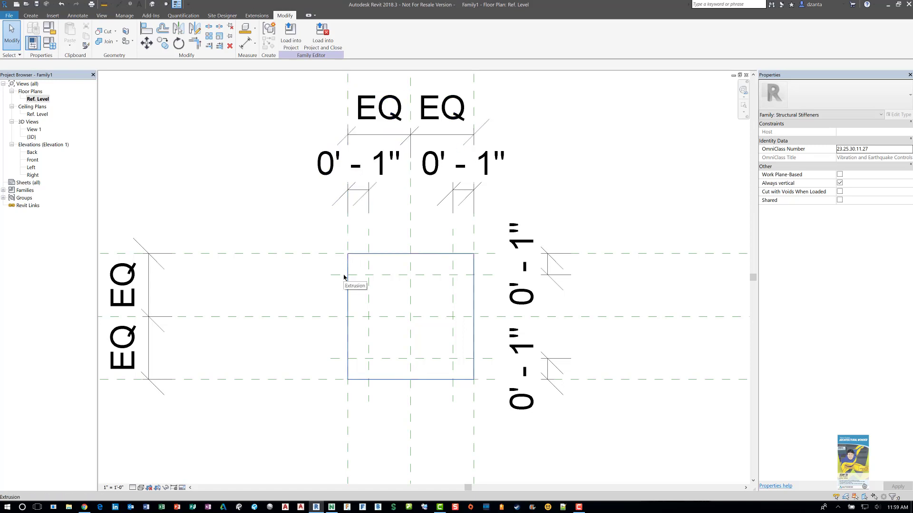
{"action": "left_click", "coordinate": [360, 199]}
{"action": "key", "text": "Escape"}
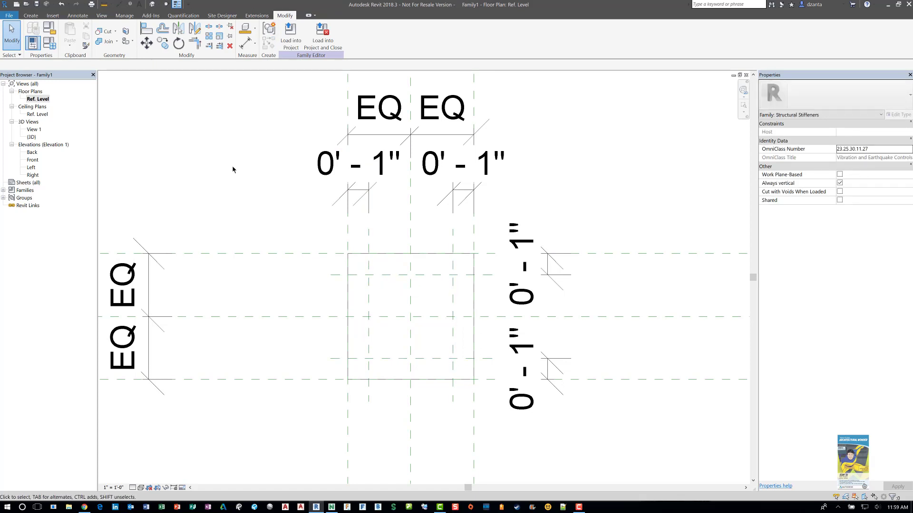
{"action": "left_click", "coordinate": [31, 19]}
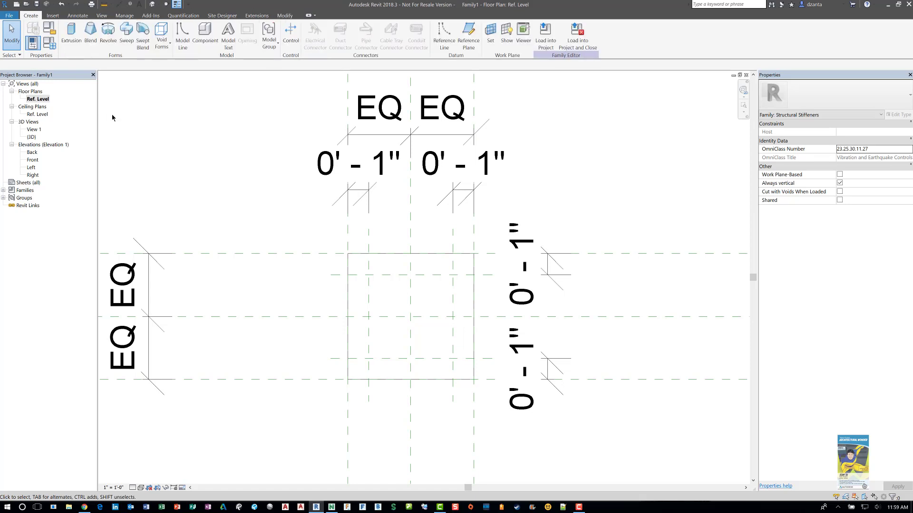
- Start a new extrusion and sketch a circle at an inner plane intersection, making its 3/8" radius dimension permanent
{"action": "left_click", "coordinate": [76, 37]}
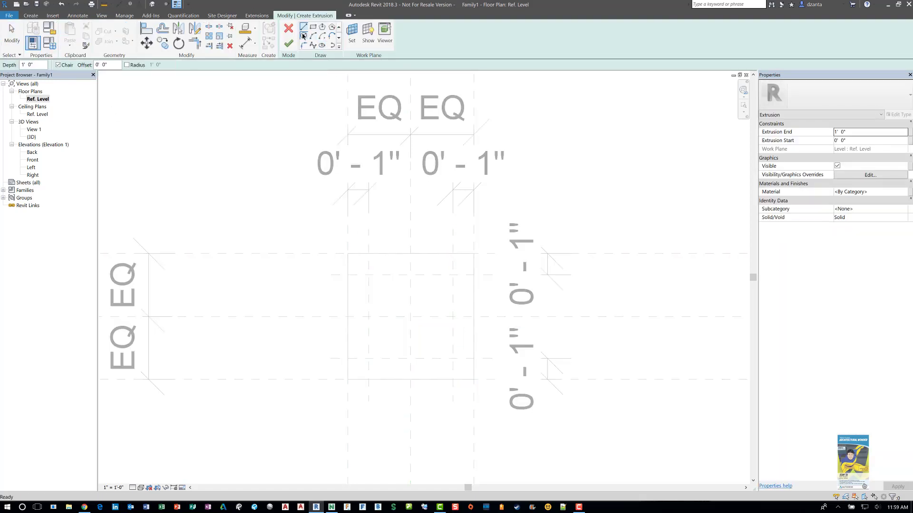
{"action": "left_click", "coordinate": [305, 36]}
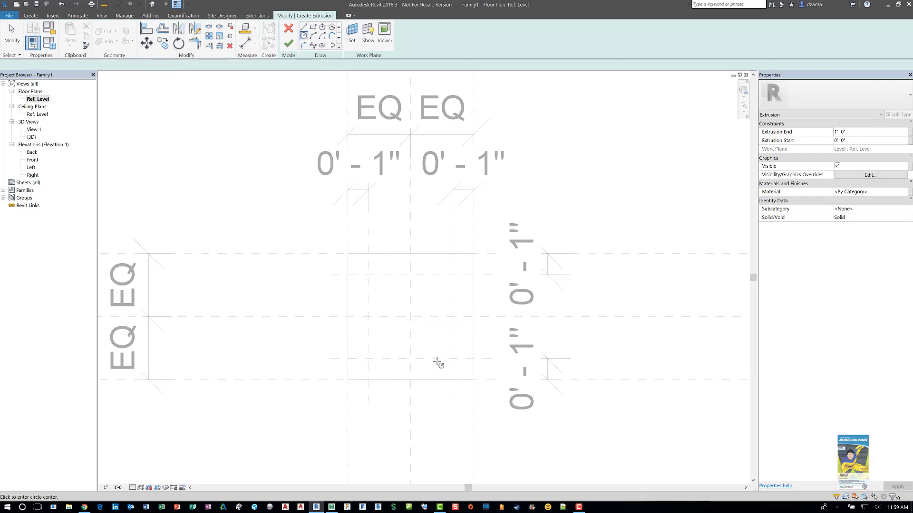
{"action": "scroll", "coordinate": [437, 359], "scroll_direction": "up", "scroll_amount": 4}
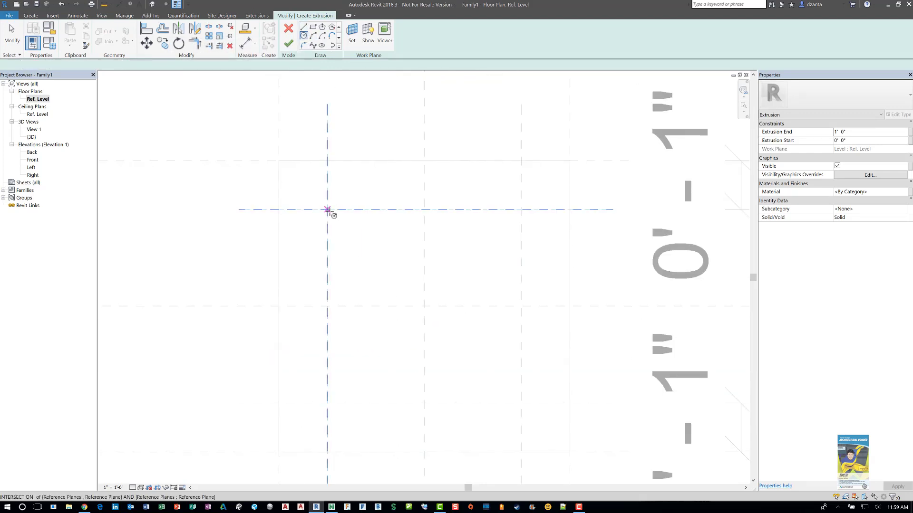
{"action": "left_click", "coordinate": [328, 210]}
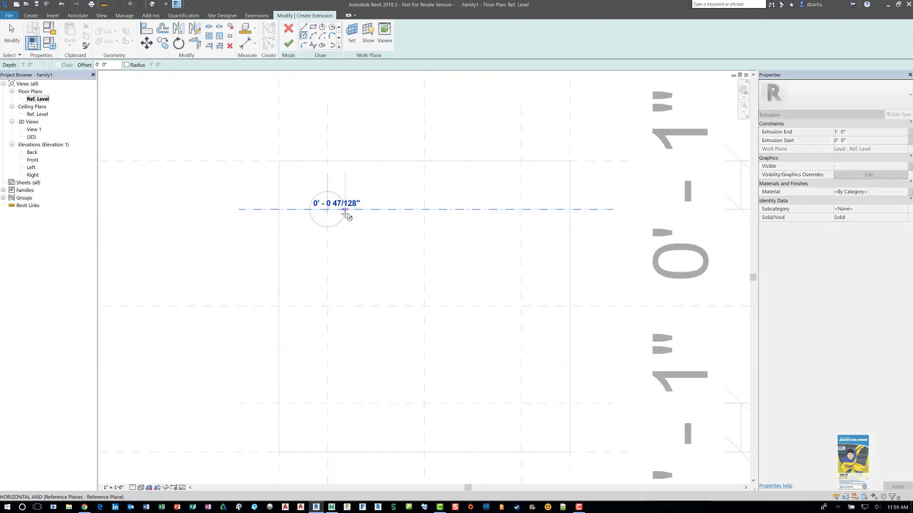
{"action": "left_click", "coordinate": [346, 210]}
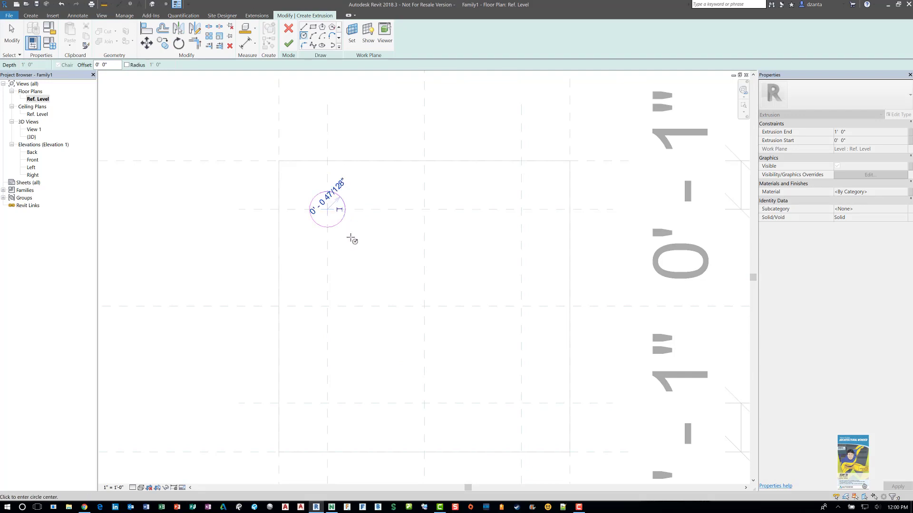
{"action": "scroll", "coordinate": [338, 211], "scroll_direction": "up", "scroll_amount": 1}
{"action": "scroll", "coordinate": [337, 210], "scroll_direction": "up", "scroll_amount": 2}
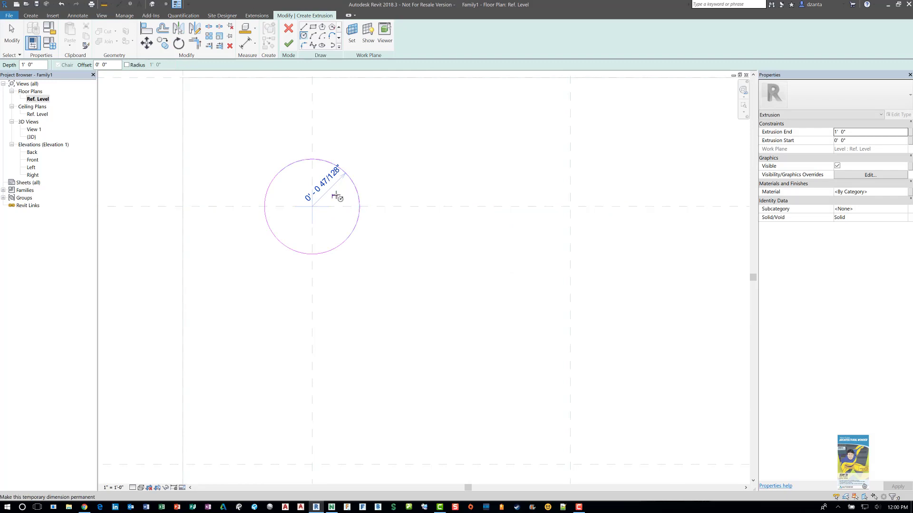
{"action": "left_click", "coordinate": [336, 195]}
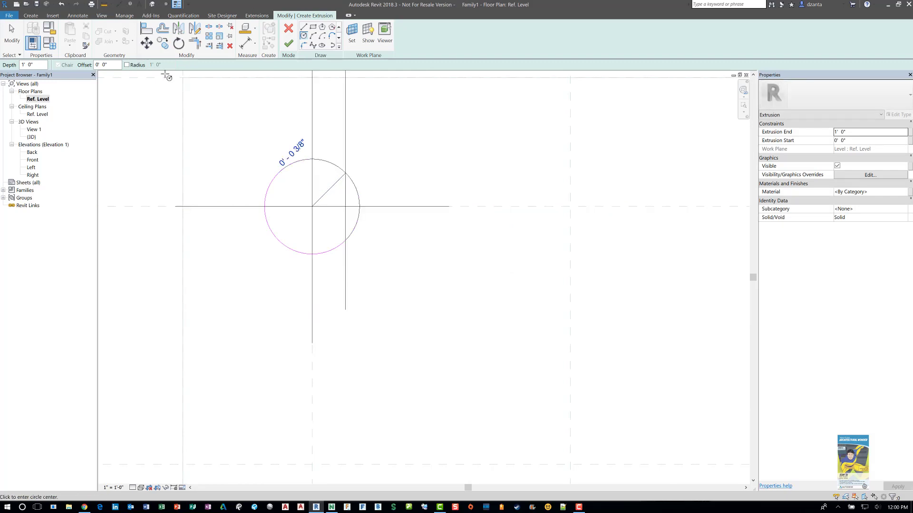
{"action": "left_click", "coordinate": [18, 44]}
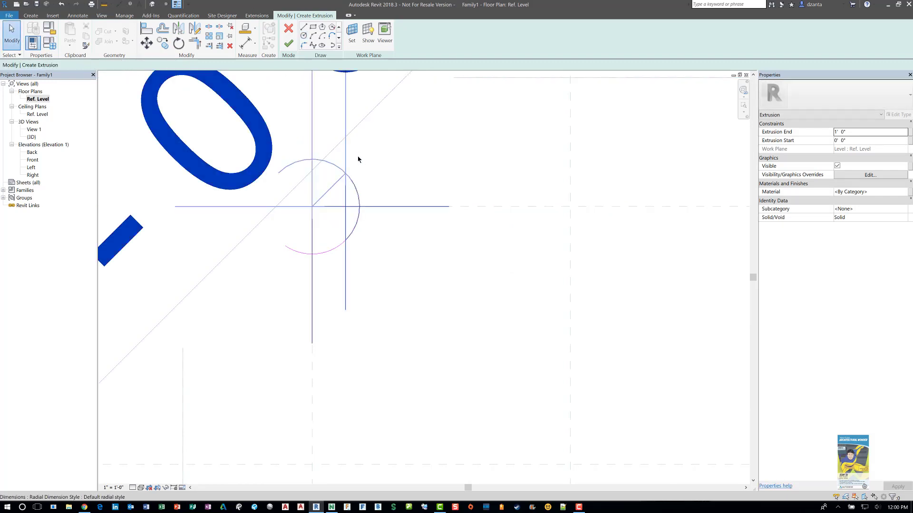
{"action": "scroll", "coordinate": [410, 138], "scroll_direction": "down", "scroll_amount": 3}
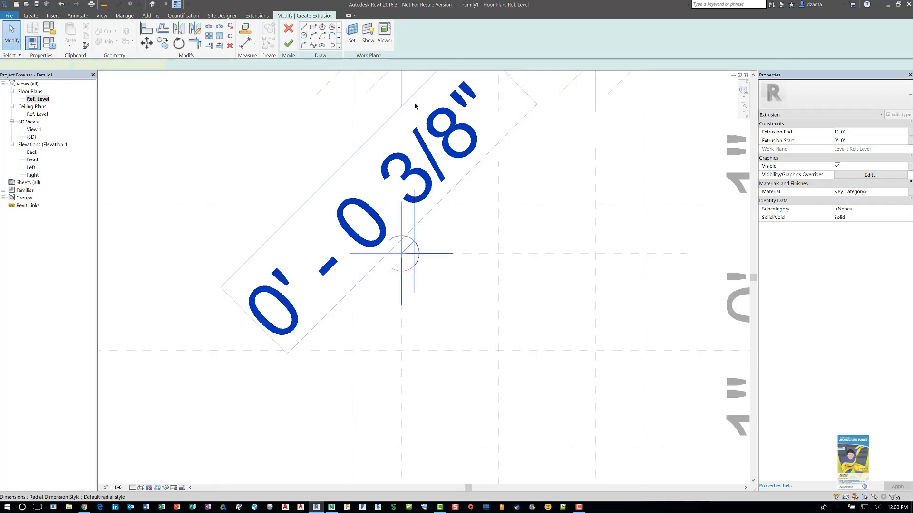
- Label the circle's radius dimension with a new parameter named Extension_Radius
{"action": "left_click", "coordinate": [406, 99]}
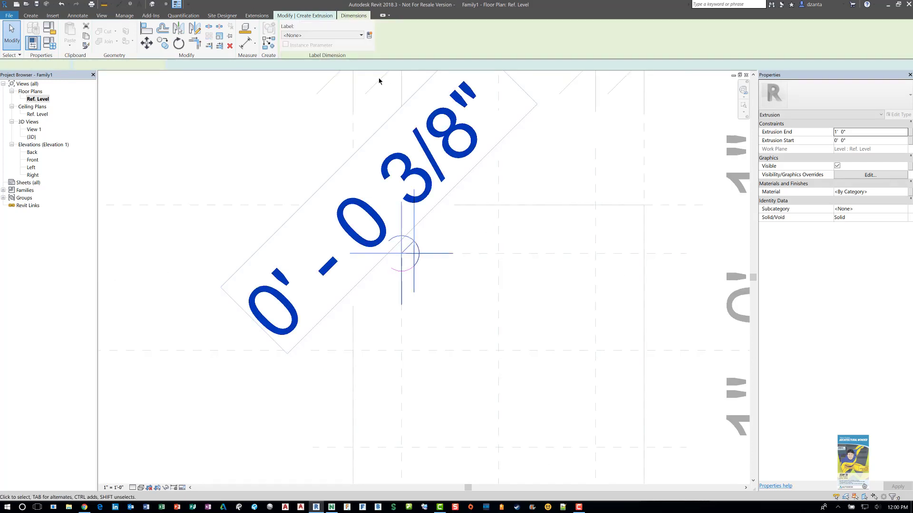
{"action": "left_click", "coordinate": [369, 35]}
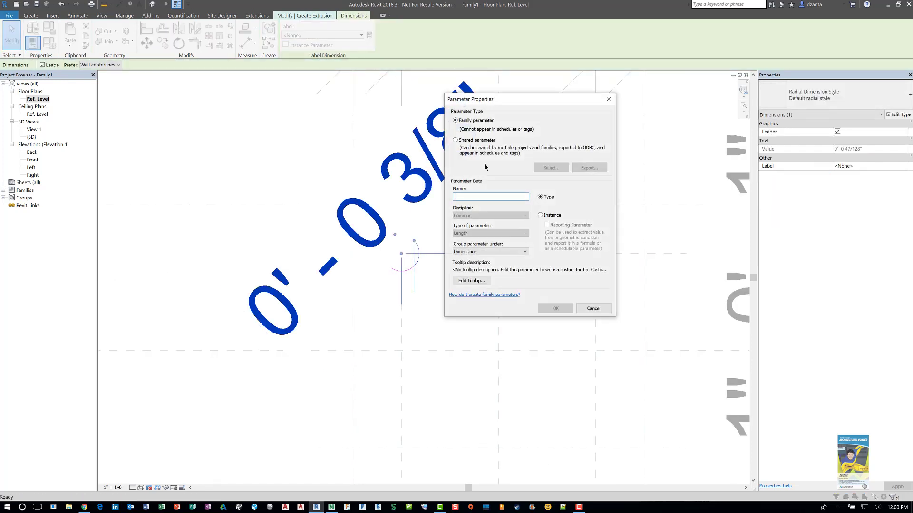
{"action": "type", "text": "Extension_Radius"}
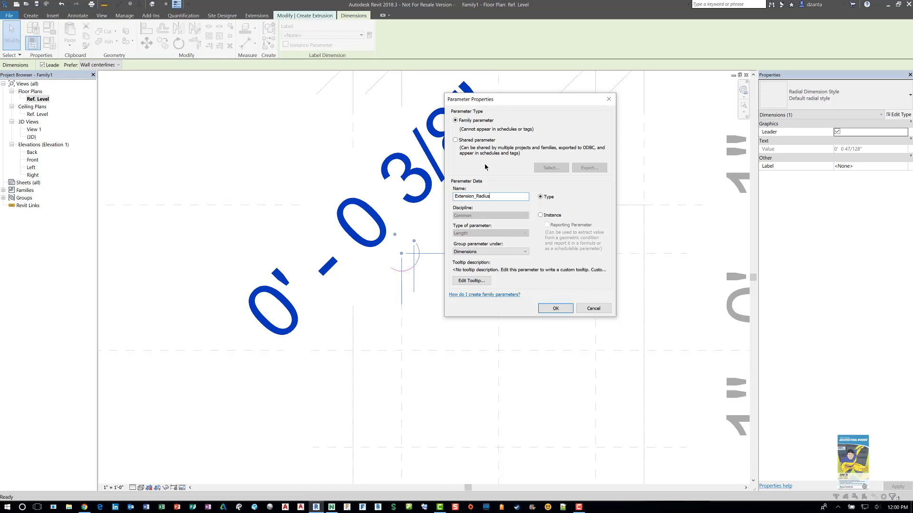
{"action": "left_click", "coordinate": [555, 309]}
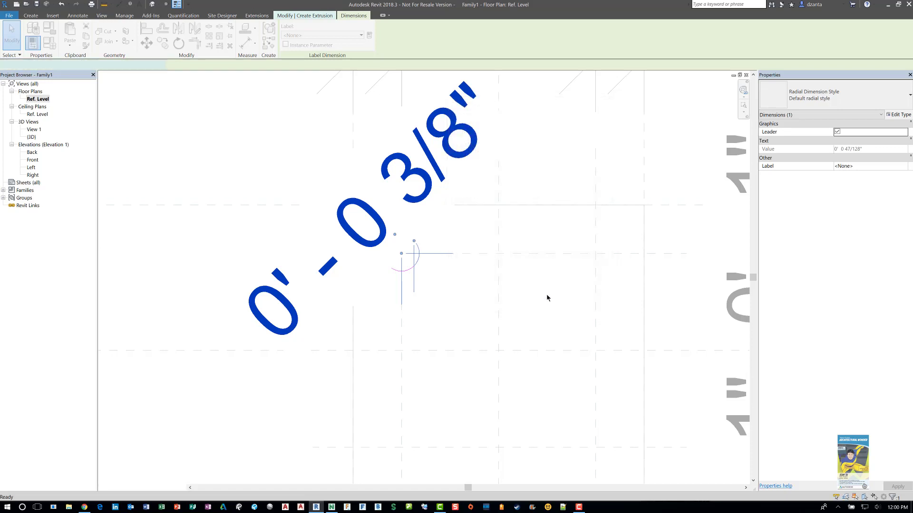
{"action": "key", "text": "Escape"}
- Set Extension_Radius to 1/4" in Family Types
{"action": "left_click", "coordinate": [49, 43]}
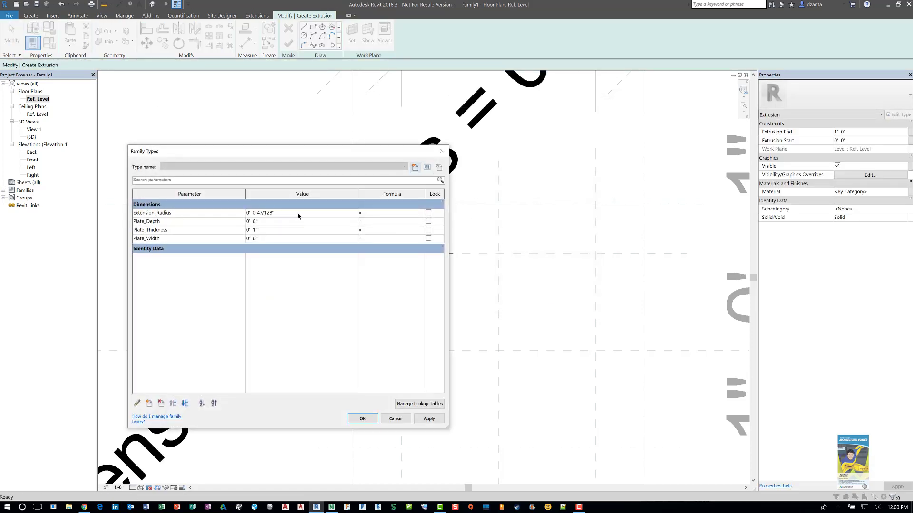
{"action": "left_click", "coordinate": [298, 214]}
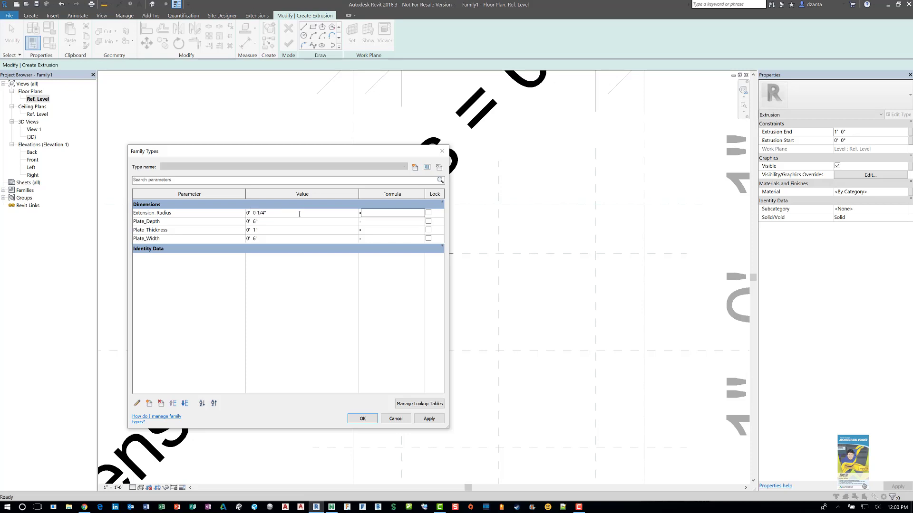
{"action": "left_click", "coordinate": [352, 420]}
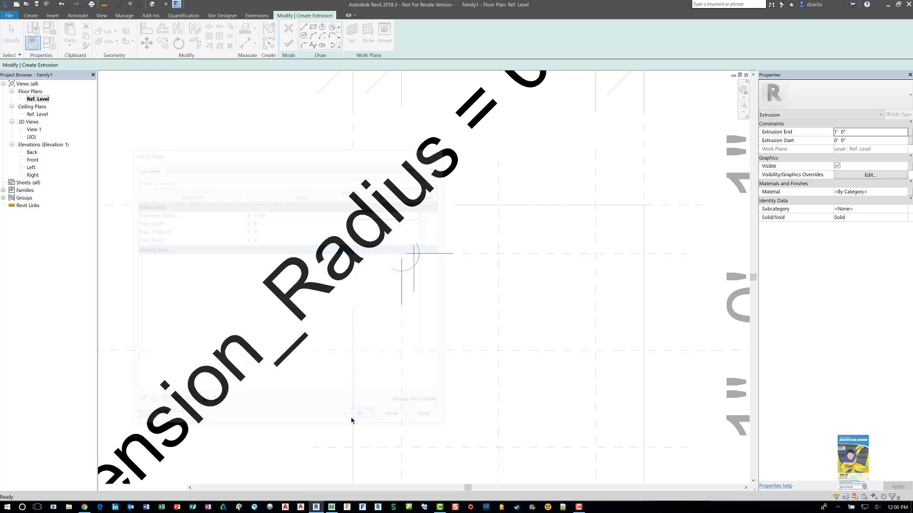
{"action": "scroll", "coordinate": [246, 324], "scroll_direction": "down", "scroll_amount": 4}
- Set the plan view scale to 3" = 1'-0" and finish the circle sketch as an extrusion
{"action": "middle_click_drag", "start_coordinate": [255, 323], "coordinate": [365, 319]}
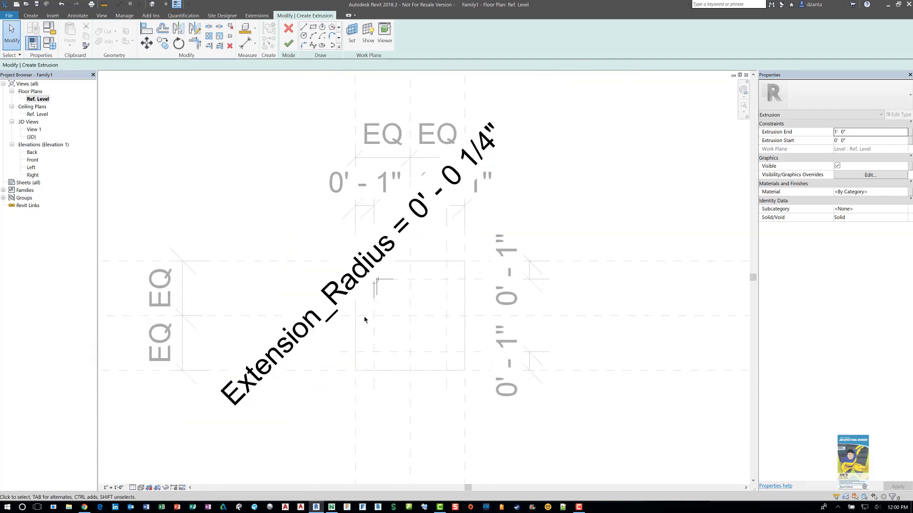
{"action": "left_click", "coordinate": [121, 488]}
{"action": "left_click", "coordinate": [132, 297]}
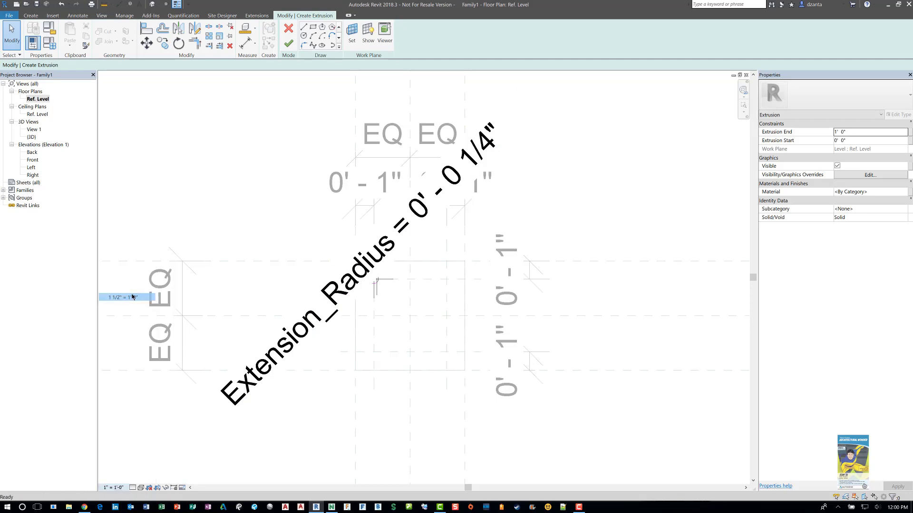
{"action": "left_click", "coordinate": [124, 488]}
{"action": "left_click", "coordinate": [133, 289]}
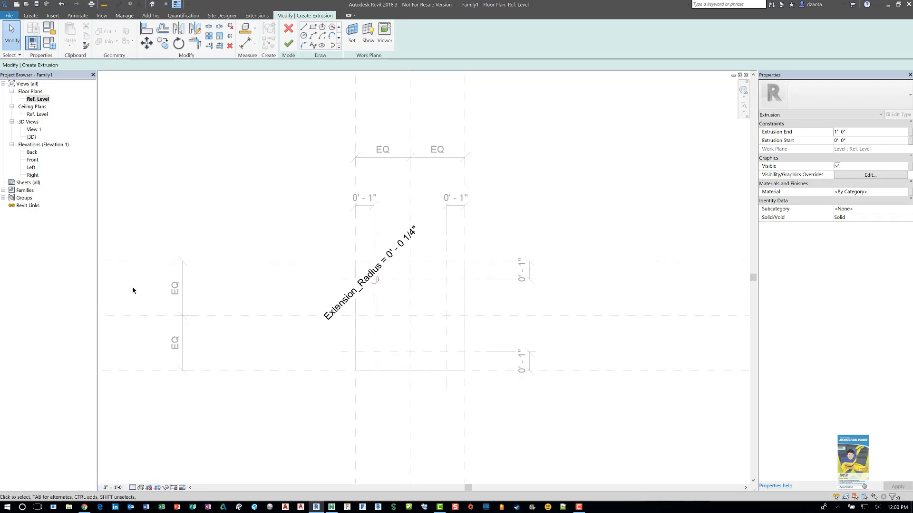
{"action": "scroll", "coordinate": [394, 406], "scroll_direction": "up", "scroll_amount": 2}
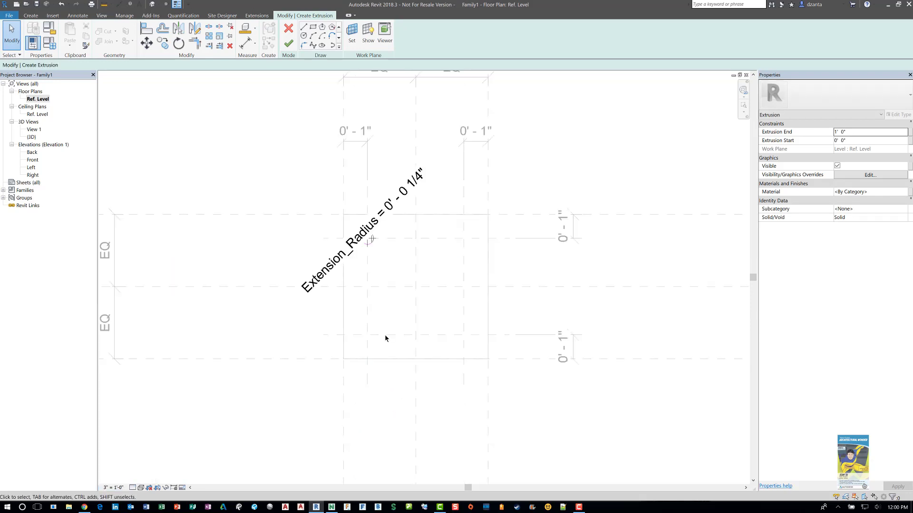
{"action": "left_click", "coordinate": [290, 48]}
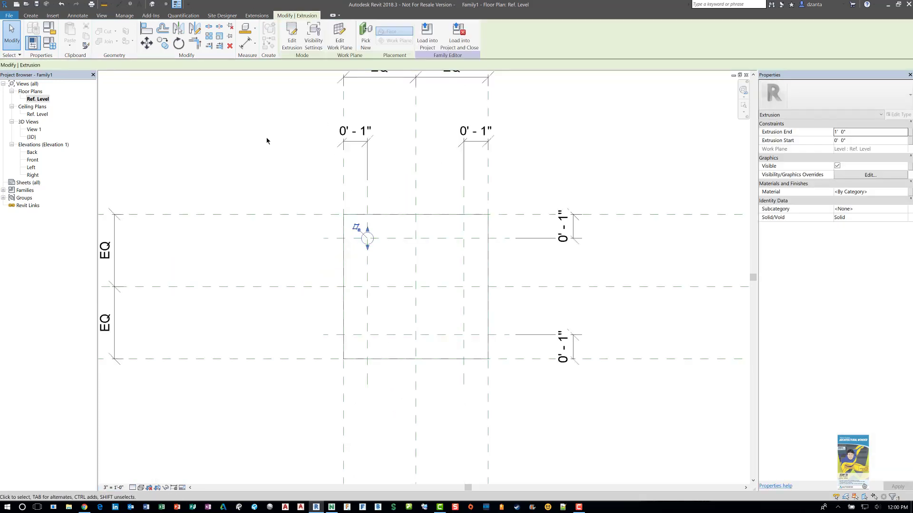
- In the Front elevation, extend the stud extrusion's bottom down through the plate
{"action": "double_click", "coordinate": [32, 160]}
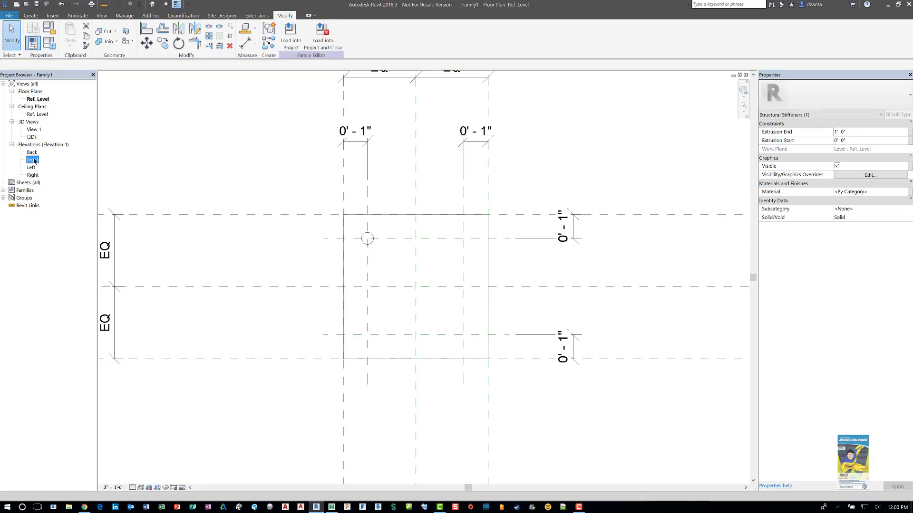
{"action": "scroll", "coordinate": [242, 187], "scroll_direction": "down", "scroll_amount": 5}
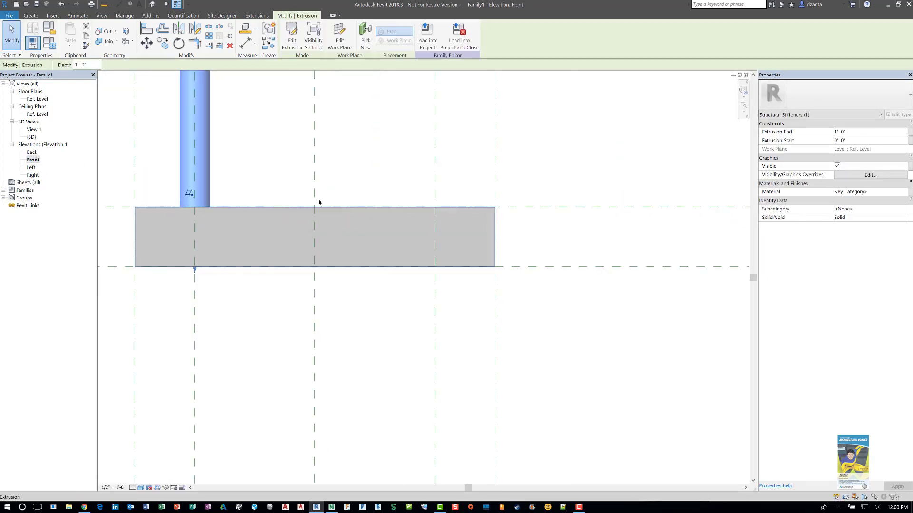
{"action": "scroll", "coordinate": [446, 298], "scroll_direction": "down", "scroll_amount": 3}
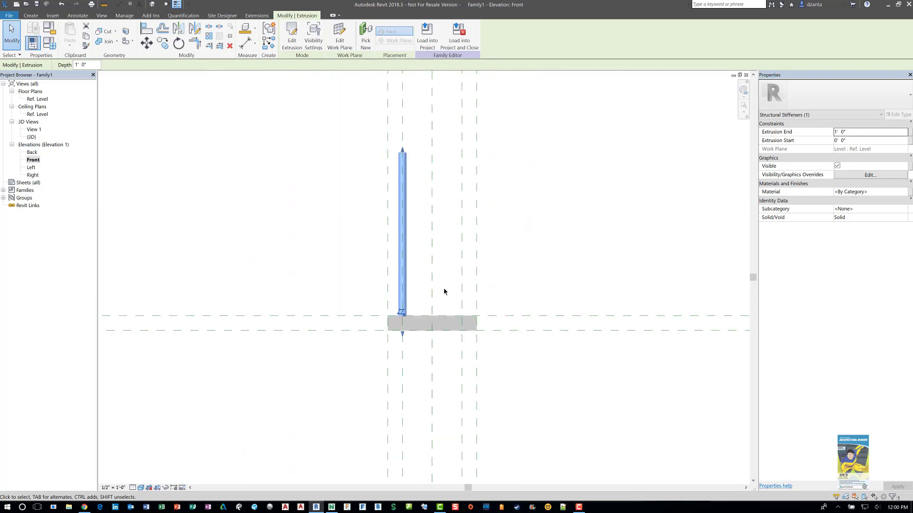
{"action": "scroll", "coordinate": [425, 291], "scroll_direction": "up", "scroll_amount": 1}
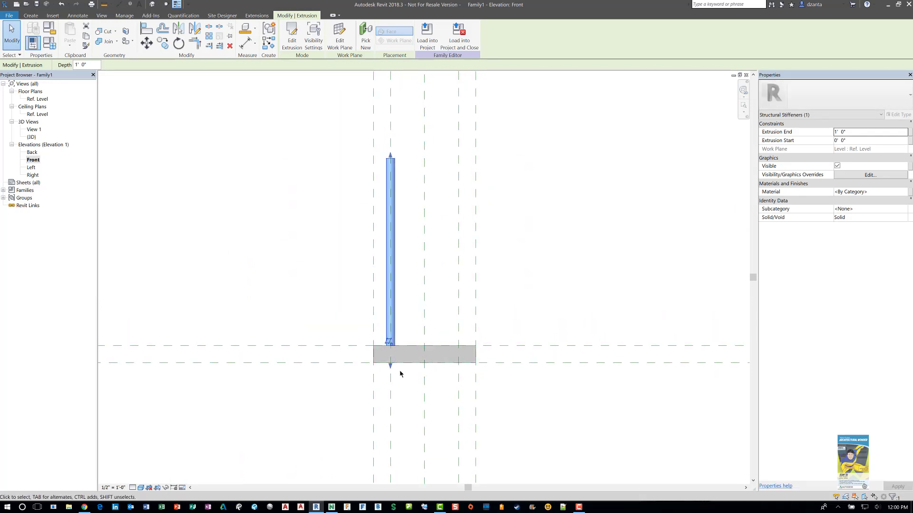
{"action": "left_click_drag", "start_coordinate": [390, 365], "coordinate": [411, 359]}
{"action": "left_click", "coordinate": [418, 415]}
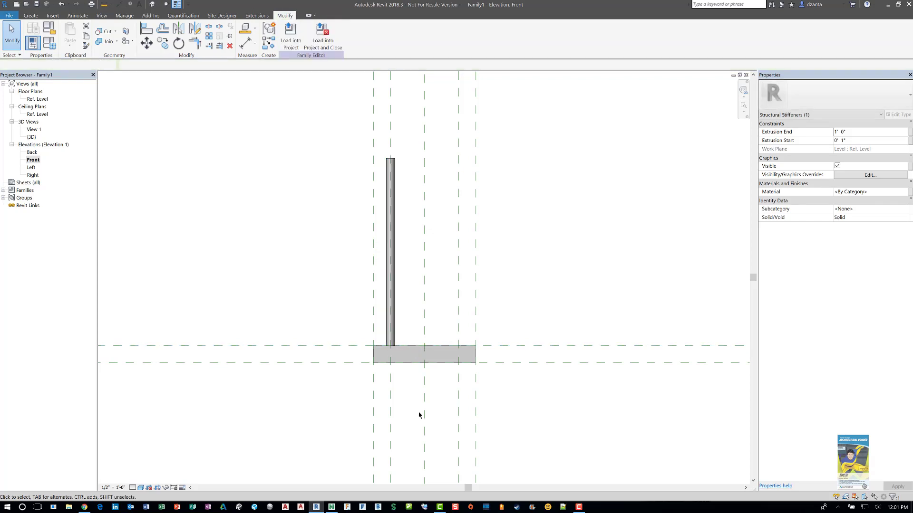
- Draw a horizontal reference plane across the stud above the plate
{"action": "key", "text": "r"}
{"action": "key", "text": "p"}
{"action": "left_click", "coordinate": [367, 288]}
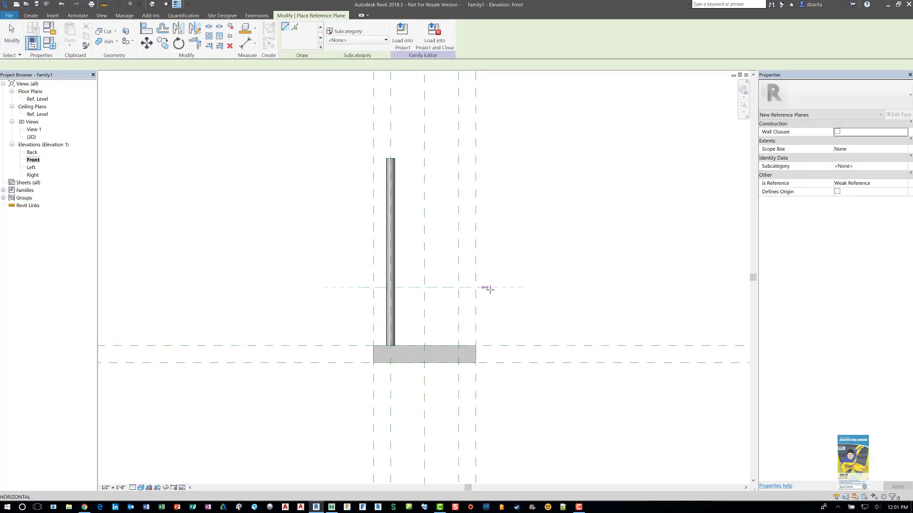
{"action": "left_click", "coordinate": [494, 287]}
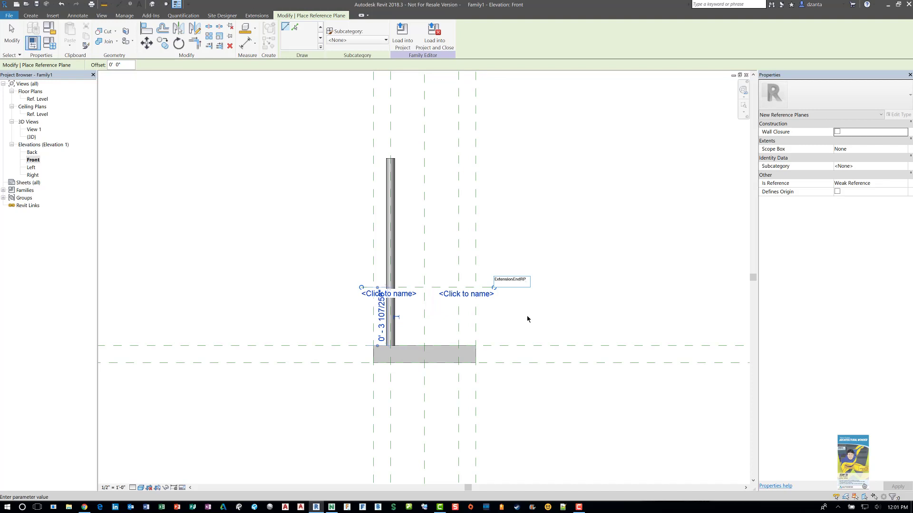
{"action": "key", "text": "Escape"}
{"action": "key", "text": "Escape"}
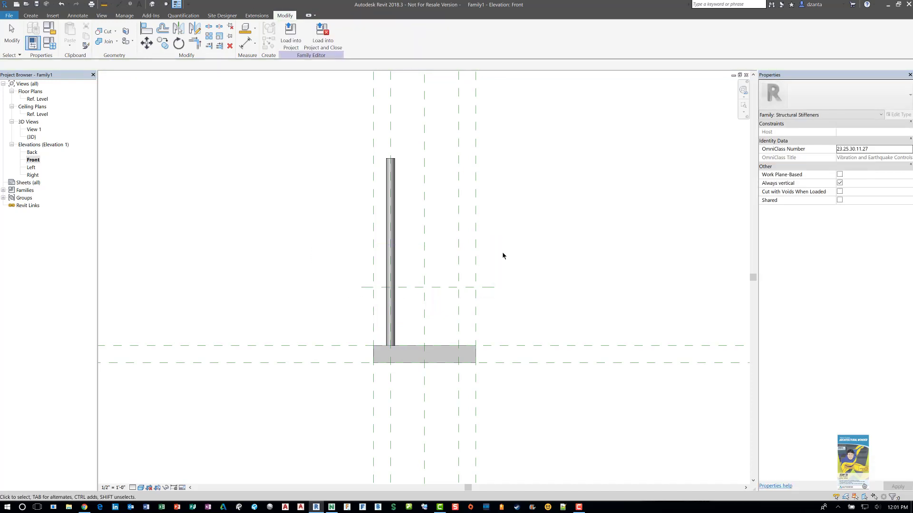
- Dimension the new plane to the plate top and label it with new parameter Extensionn_Length
{"action": "key", "text": "d"}
{"action": "key", "text": "i"}
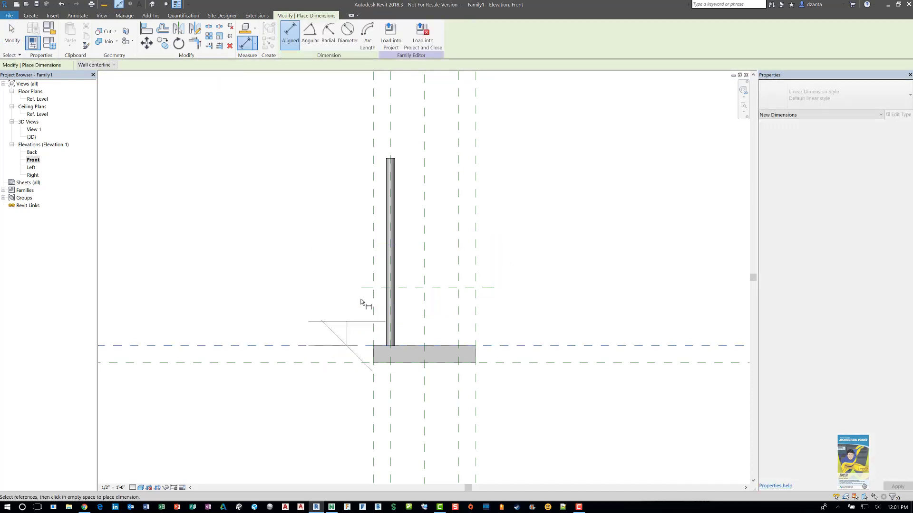
{"action": "left_click", "coordinate": [364, 291]}
{"action": "left_click", "coordinate": [332, 346]}
{"action": "left_click", "coordinate": [312, 266]}
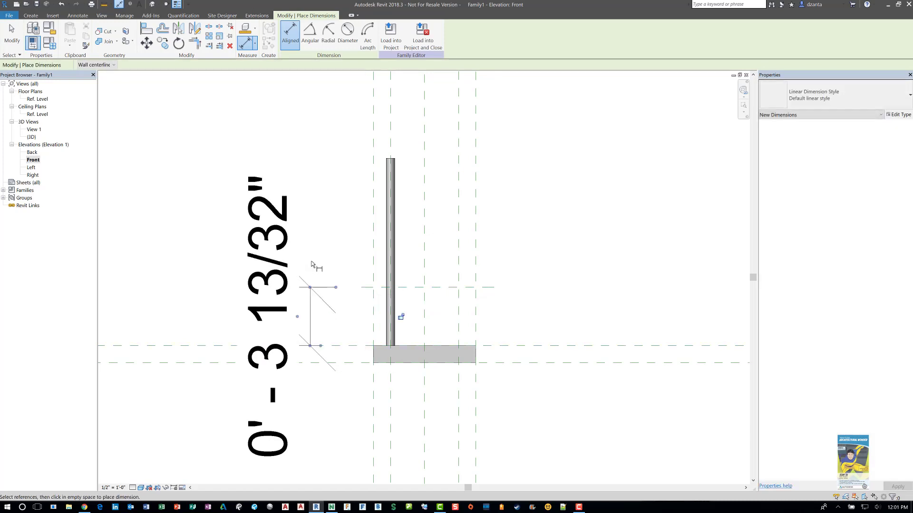
{"action": "key", "text": "Escape"}
{"action": "left_click", "coordinate": [314, 290]}
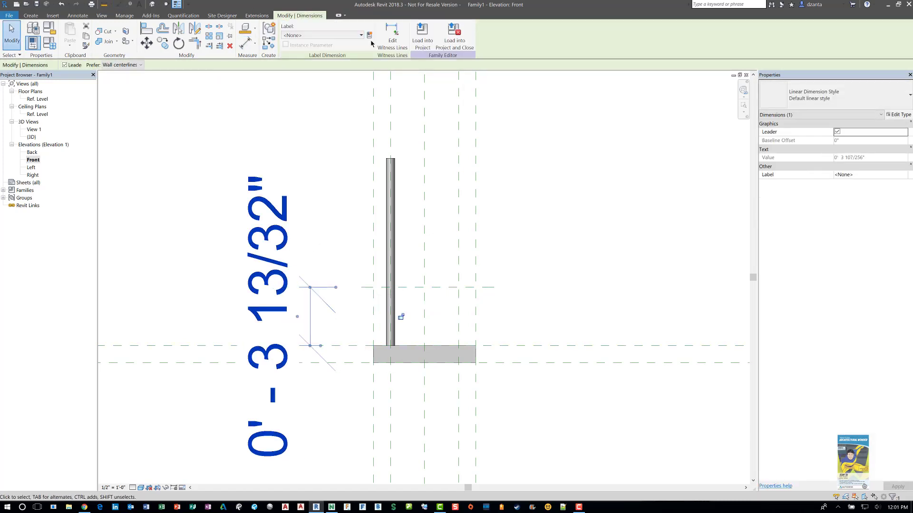
{"action": "type", "text": "Extensionn"}
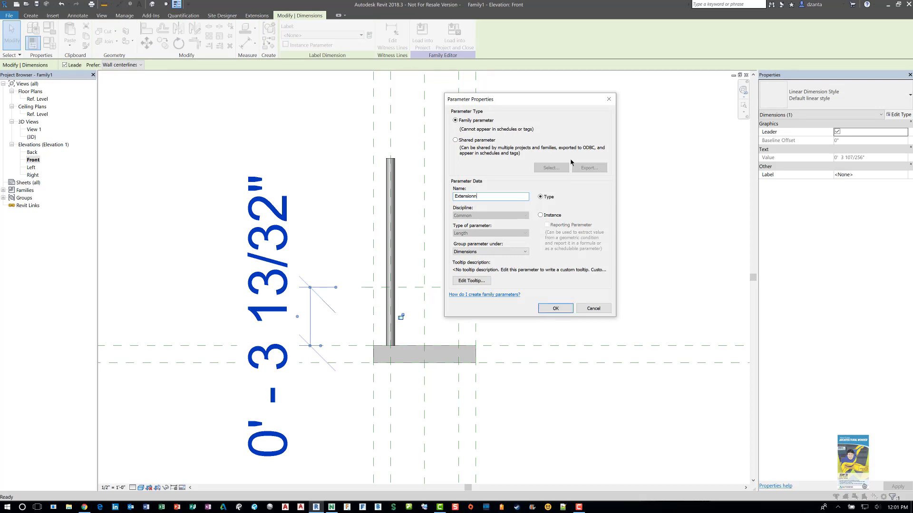
{"action": "type", "text": "_Length"}
{"action": "key", "text": "Return"}
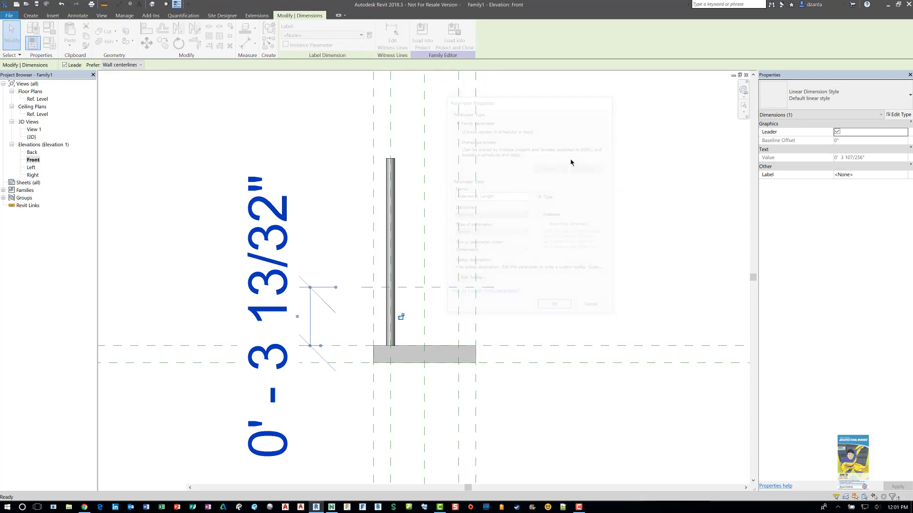
{"action": "key", "text": "Escape"}
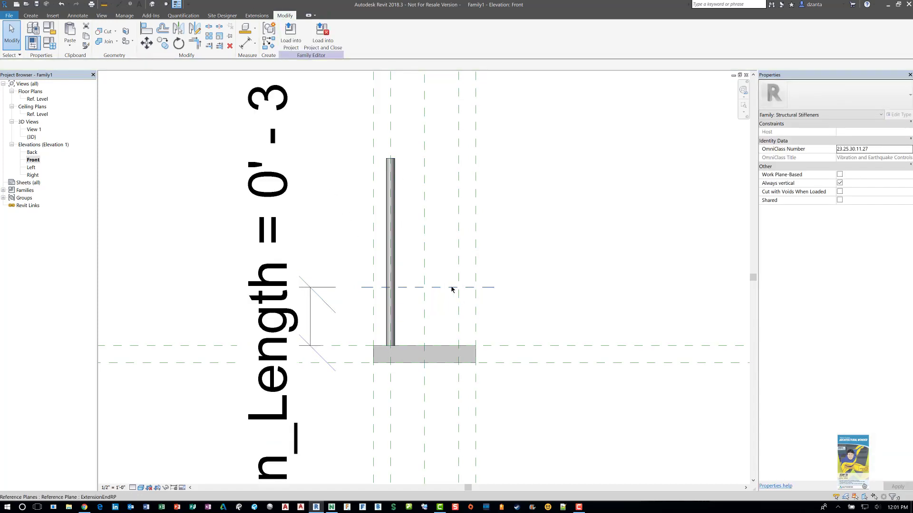
- Set the Extensionn_Length dimension to 4"
{"action": "left_click", "coordinate": [453, 287]}
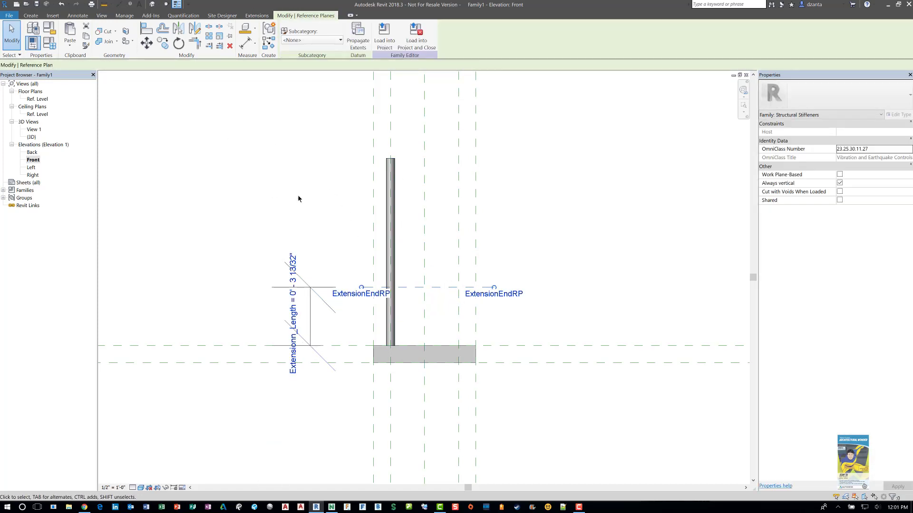
{"action": "left_click", "coordinate": [293, 261]}
{"action": "type", "text": "4"}
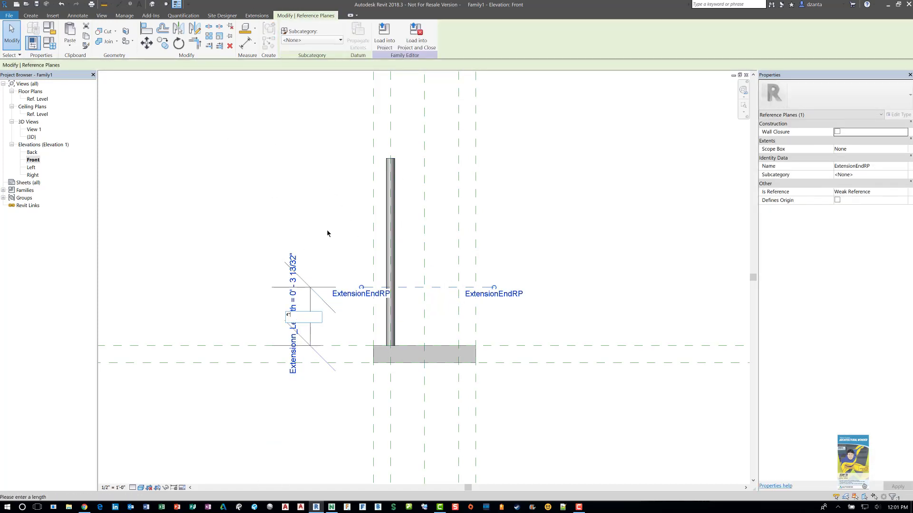
{"action": "key", "text": "Return"}
{"action": "key", "text": "Escape"}
- Align the stud's top end to the ExtensionEndRP plane with Align (AL)
{"action": "left_click", "coordinate": [390, 238]}
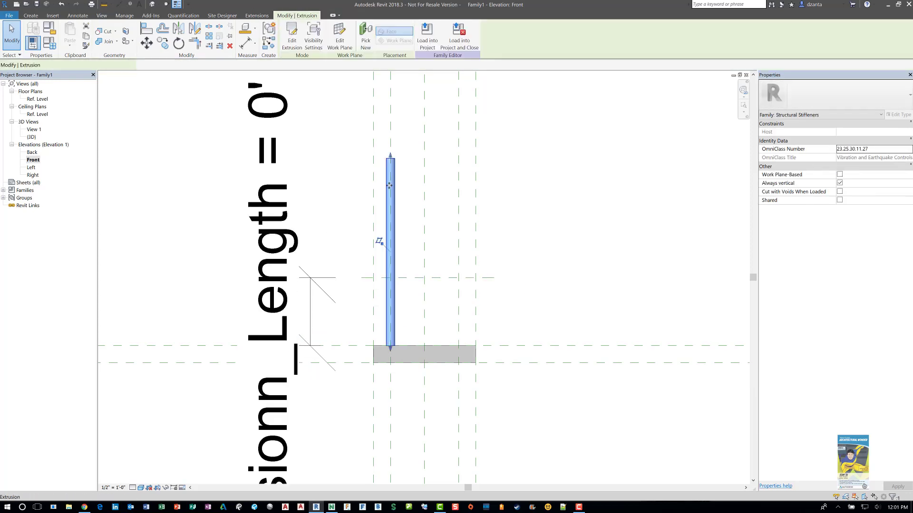
{"action": "scroll", "coordinate": [391, 240], "scroll_direction": "up", "scroll_amount": 3}
{"action": "mouse_move", "coordinate": [392, 238]}
{"action": "middle_mouse_down"}
{"action": "mouse_move", "coordinate": [390, 266]}
{"action": "mouse_move", "coordinate": [390, 229]}
{"action": "middle_mouse_up"}
{"action": "key", "text": "a"}
{"action": "key", "text": "l"}
{"action": "left_click", "coordinate": [400, 292]}
{"action": "left_click", "coordinate": [397, 290]}
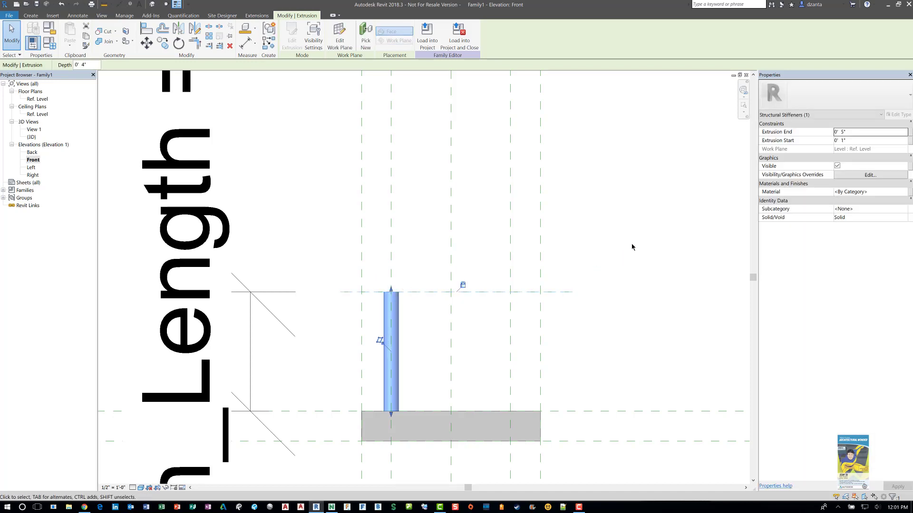
{"action": "key", "text": "Escape"}
{"action": "key", "text": "Escape"}
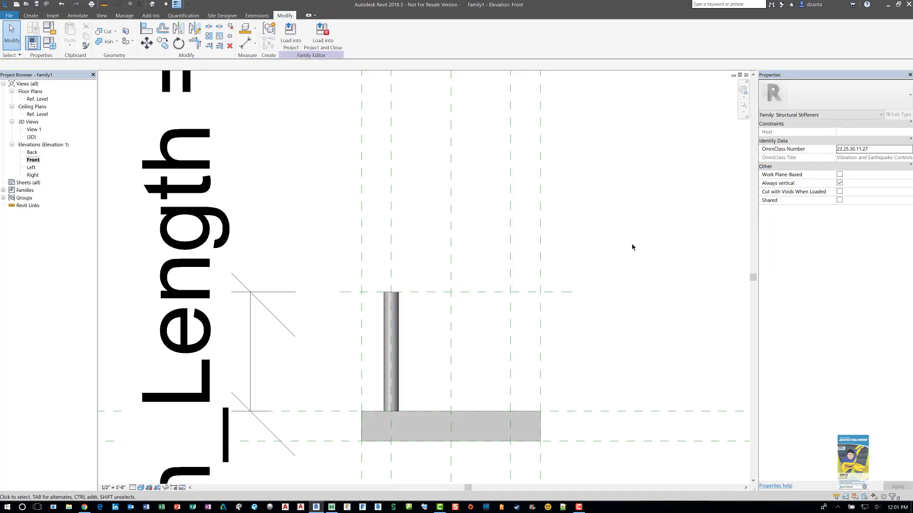
{"action": "key", "text": "alt+Tab"}
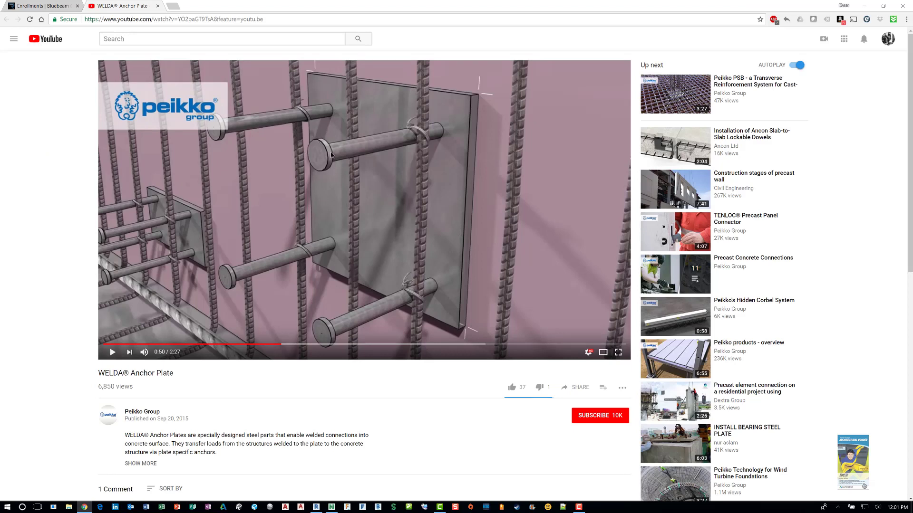
{"action": "key", "text": "alt+Tab"}
{"action": "key", "text": "r"}
{"action": "key", "text": "p"}
- Draw a horizontal reference plane just above the stud-top plane
{"action": "left_click", "coordinate": [340, 284]}
{"action": "left_click", "coordinate": [570, 284]}
{"action": "key", "text": "Escape"}
{"action": "key", "text": "Escape"}
- Place a 1/4" aligned dimension between the stud-top plane and the new plane
{"action": "key", "text": "d"}
{"action": "key", "text": "i"}
{"action": "left_click", "coordinate": [571, 285]}
{"action": "left_click", "coordinate": [570, 292]}
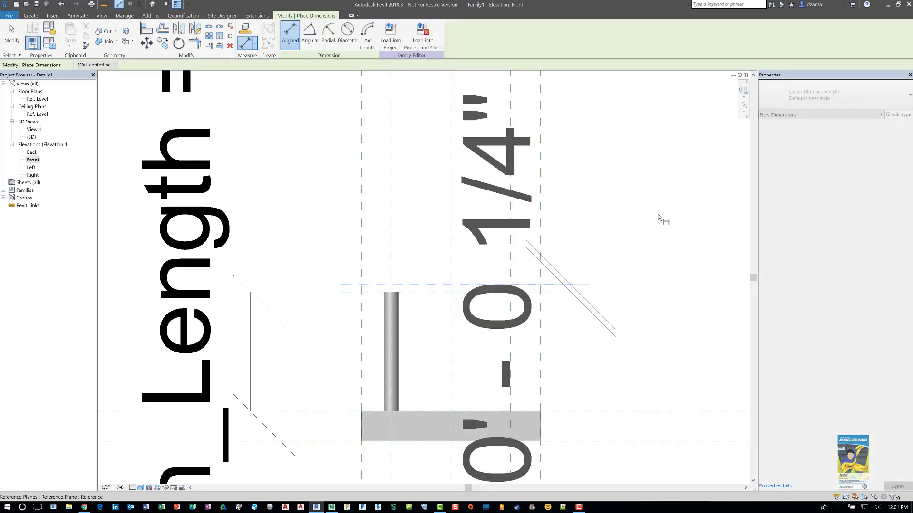
{"action": "scroll", "coordinate": [689, 204], "scroll_direction": "down", "scroll_amount": 2}
{"action": "middle_click_drag", "start_coordinate": [692, 204], "coordinate": [644, 212]}
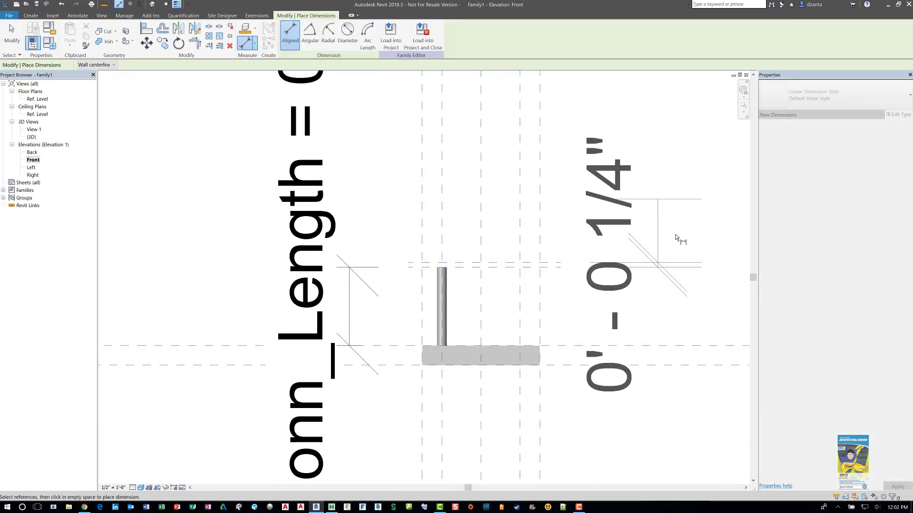
{"action": "left_click", "coordinate": [694, 269]}
{"action": "scroll", "coordinate": [692, 293], "scroll_direction": "down", "scroll_amount": 2}
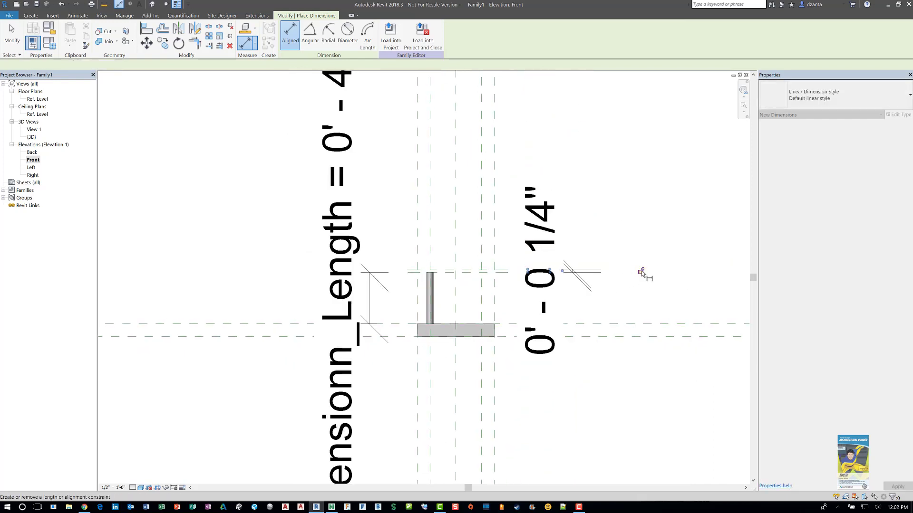
{"action": "key", "text": "Escape"}
{"action": "key", "text": "Escape"}
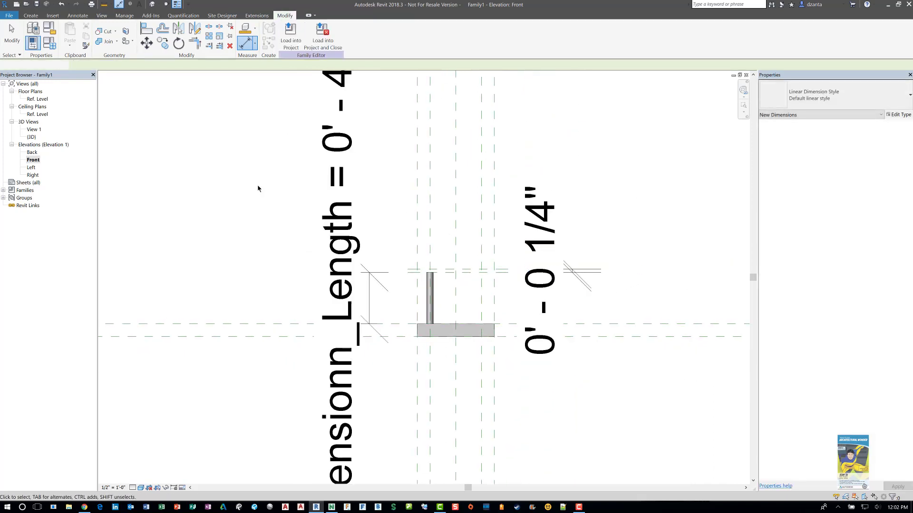
- In the Ref. Level plan, sketch an extrusion circle on the stud axis with a permanent radius dimension
{"action": "double_click", "coordinate": [38, 99]}
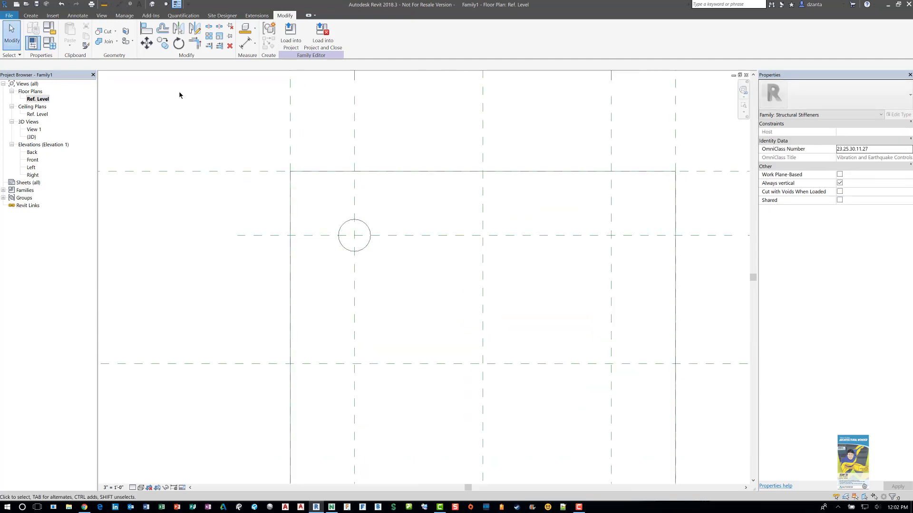
{"action": "left_click", "coordinate": [31, 16]}
{"action": "left_click", "coordinate": [71, 41]}
{"action": "left_click", "coordinate": [303, 36]}
{"action": "left_click", "coordinate": [354, 234]}
{"action": "left_click", "coordinate": [379, 235]}
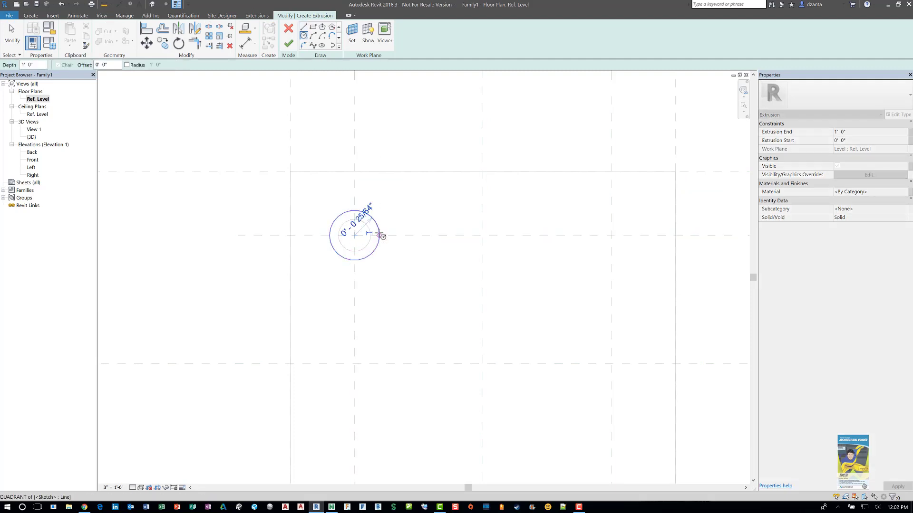
{"action": "left_click", "coordinate": [380, 236]}
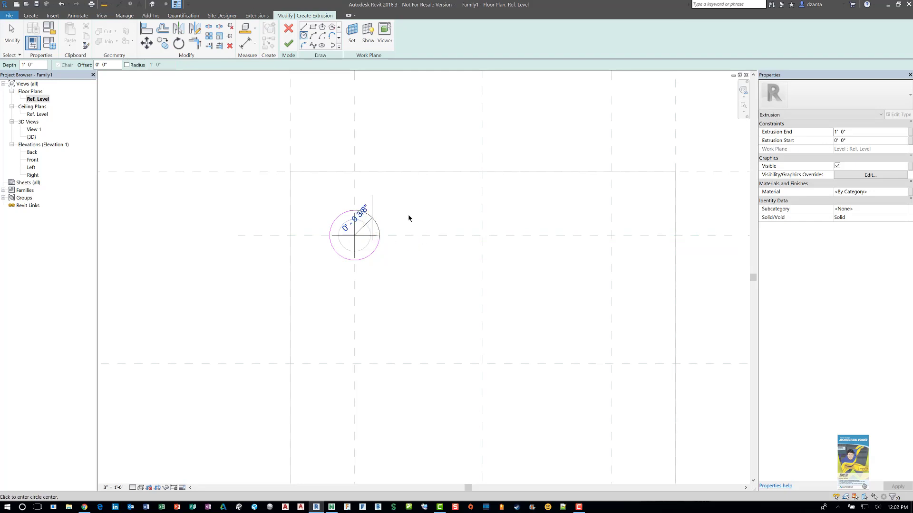
{"action": "left_click", "coordinate": [377, 202]}
- Label the radius with a new parameter named Outer_Radius
{"action": "left_click", "coordinate": [370, 35]}
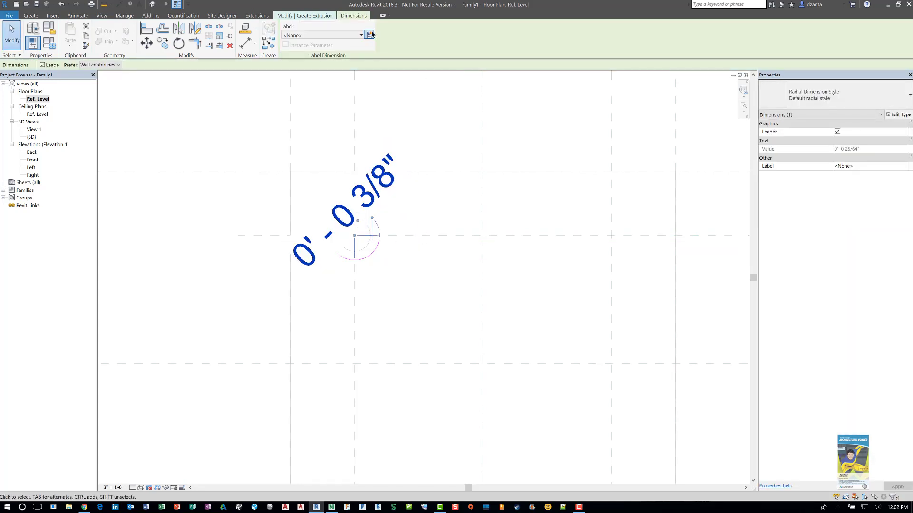
{"action": "type", "text": "Outer_Radius"}
{"action": "left_click", "coordinate": [569, 308]}
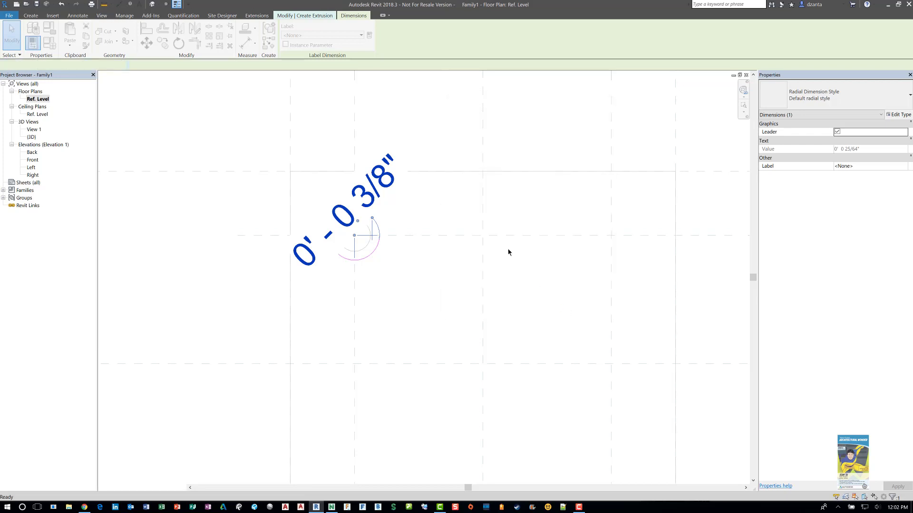
{"action": "left_click", "coordinate": [241, 119]}
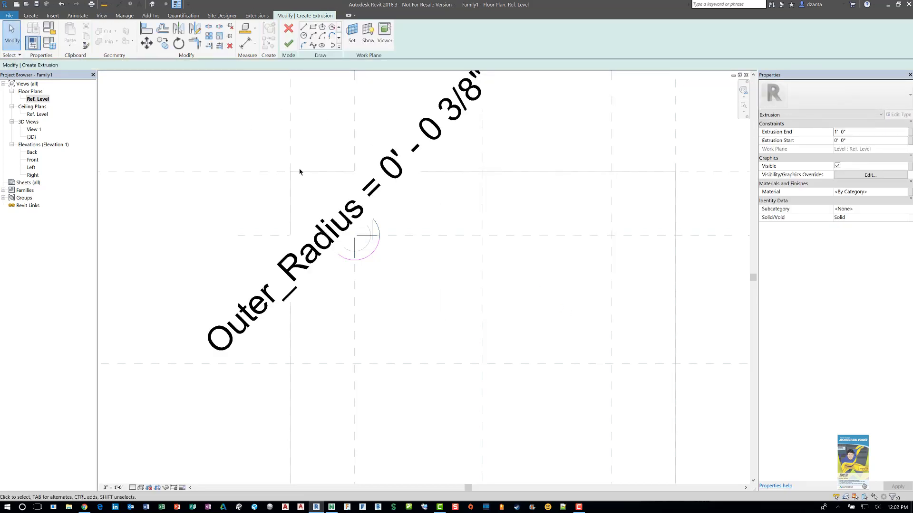
{"action": "scroll", "coordinate": [351, 190], "scroll_direction": "up", "scroll_amount": 3}
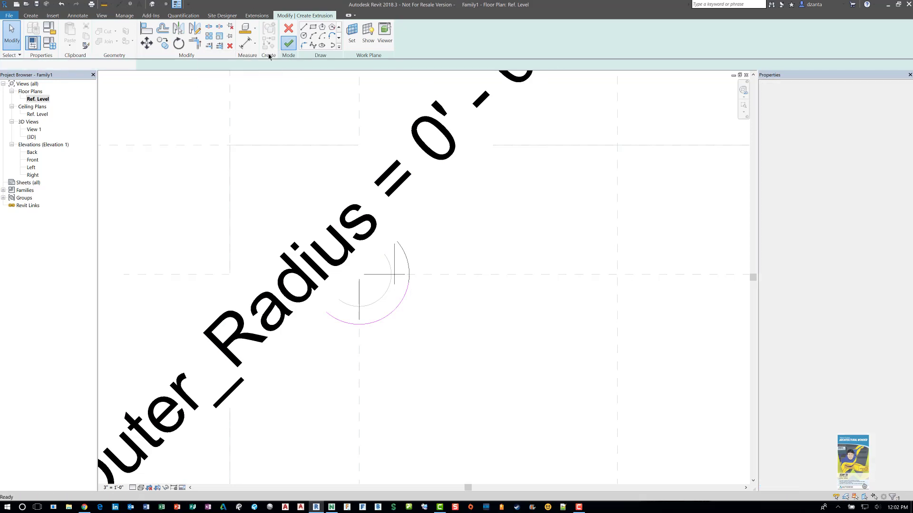
- Finish the extrusion sketch and set Outer_Radius to 1/2" in Family Types
{"action": "left_click", "coordinate": [288, 45]}
{"action": "left_click", "coordinate": [51, 45]}
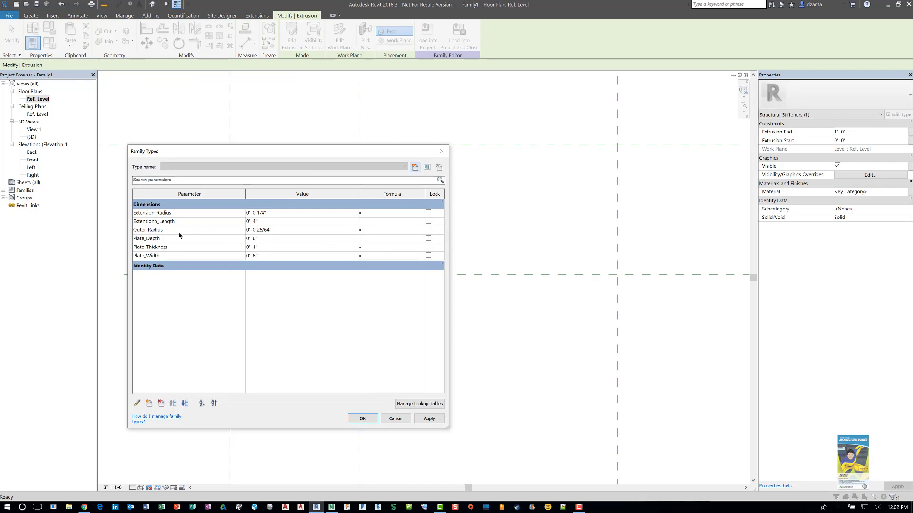
{"action": "left_click", "coordinate": [286, 230]}
{"action": "type", "text": "1/2"}
{"action": "key", "text": "Tab"}
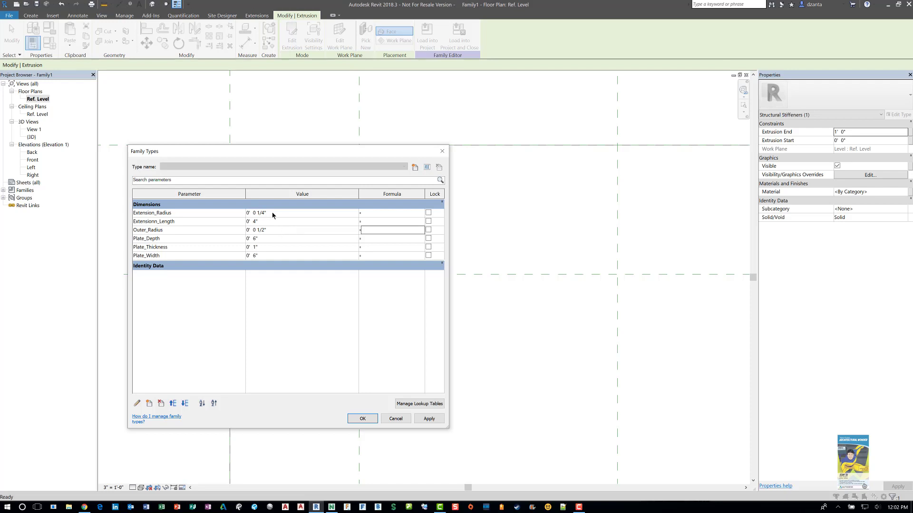
- Give Outer_Radius the formula Extension_Radius + 1/4" and recommit Extension_Radius
{"action": "left_click_drag", "start_coordinate": [358, 199], "coordinate": [295, 195]}
{"action": "left_click", "coordinate": [314, 232]}
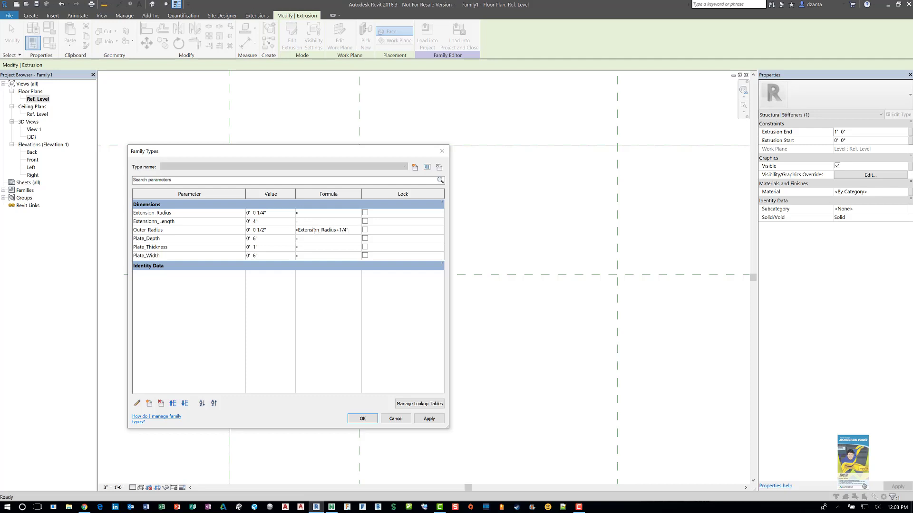
{"action": "left_click", "coordinate": [318, 285]}
{"action": "left_click", "coordinate": [269, 215]}
{"action": "key", "text": "Tab"}
- In the Front elevation, stretch the head extrusion to span the two top planes, 5" to 5 1/4"
{"action": "left_click", "coordinate": [362, 419]}
{"action": "left_click", "coordinate": [258, 338]}
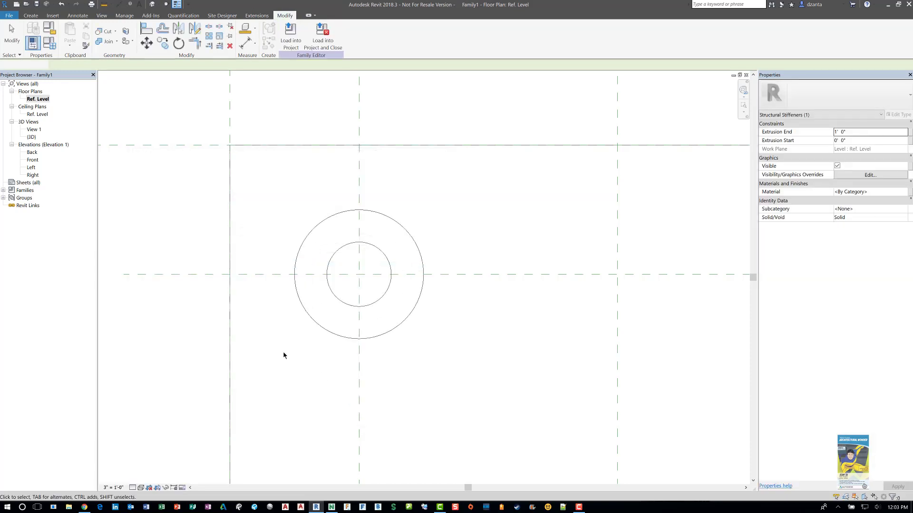
{"action": "double_click", "coordinate": [36, 161]}
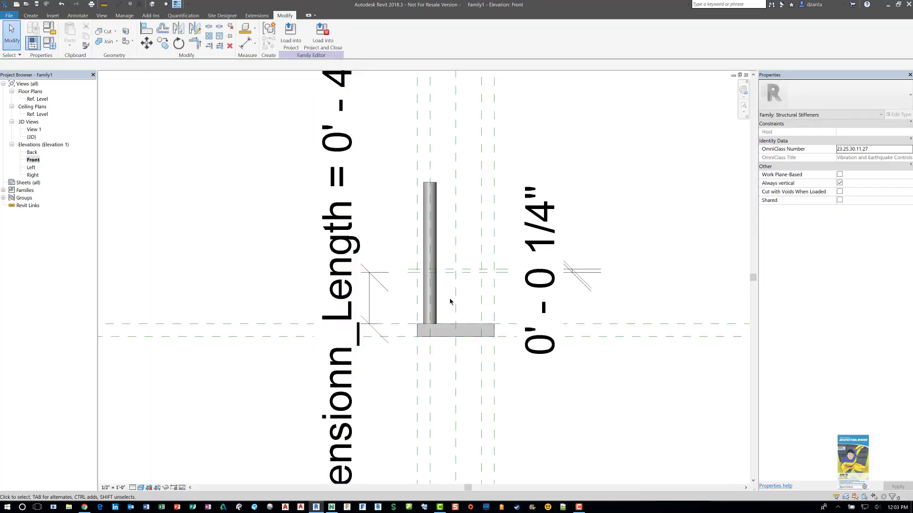
{"action": "left_click", "coordinate": [430, 323]}
{"action": "scroll", "coordinate": [447, 310], "scroll_direction": "up", "scroll_amount": 5}
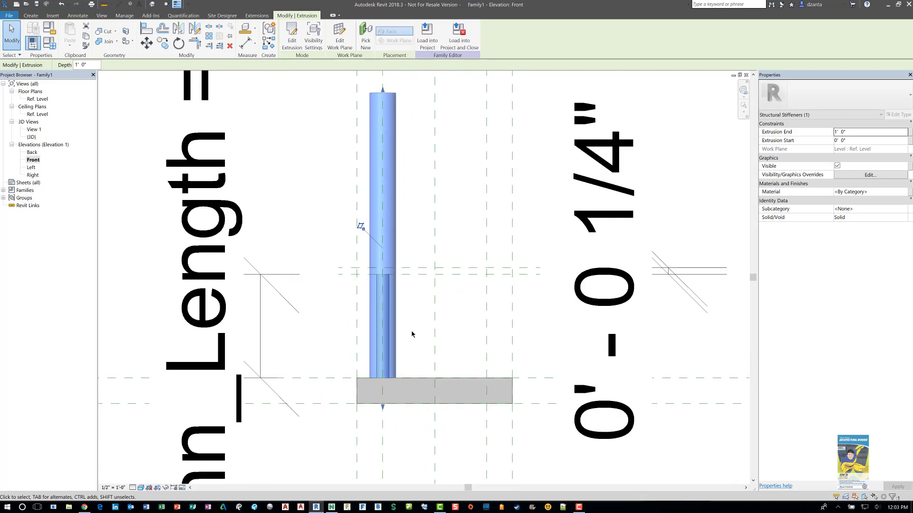
{"action": "left_click_drag", "start_coordinate": [383, 407], "coordinate": [408, 278]}
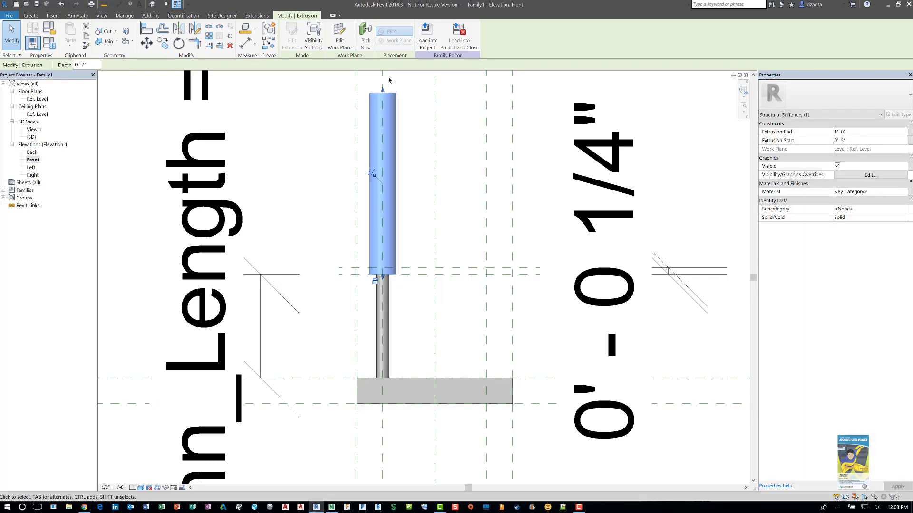
{"action": "left_click_drag", "start_coordinate": [371, 173], "coordinate": [427, 267]}
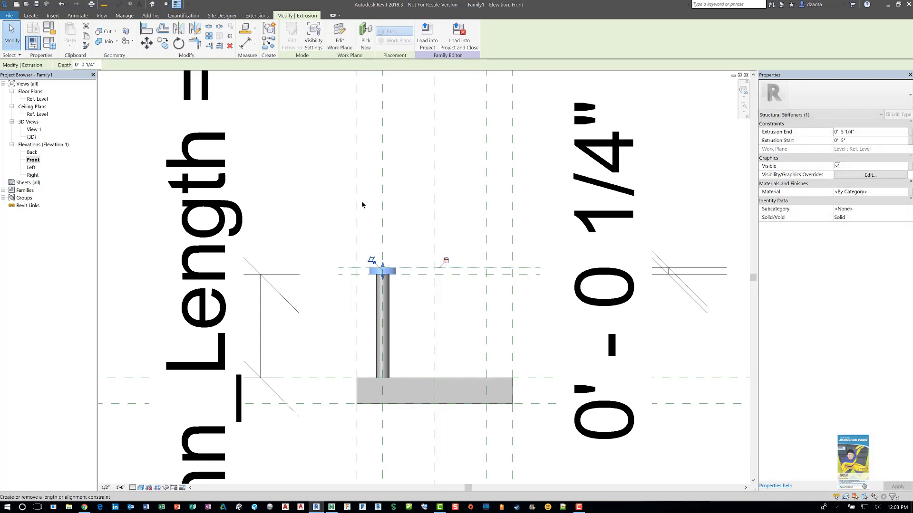
{"action": "left_click", "coordinate": [315, 163]}
{"action": "left_click", "coordinate": [176, 5]}
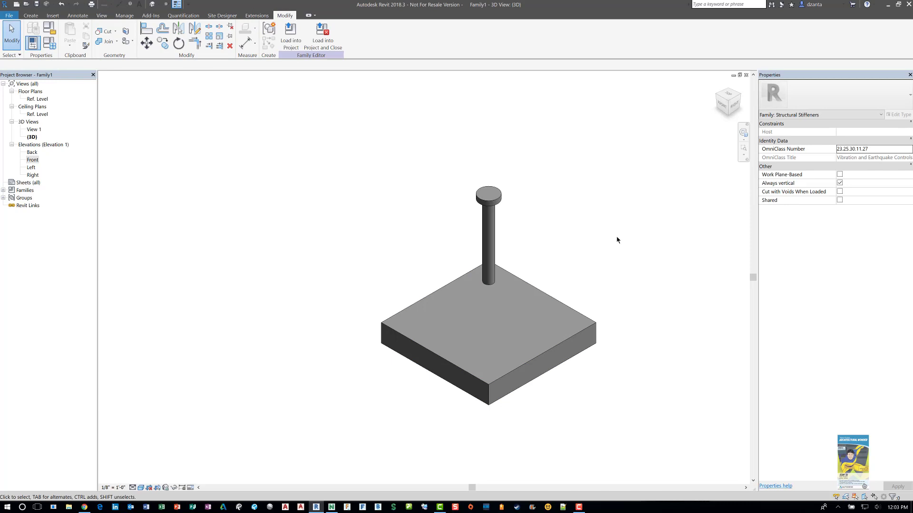
- In the Ref. Level plan, mirror a copy of the stud circle across the centre plane
{"action": "left_click", "coordinate": [746, 74]}
{"action": "double_click", "coordinate": [47, 99]}
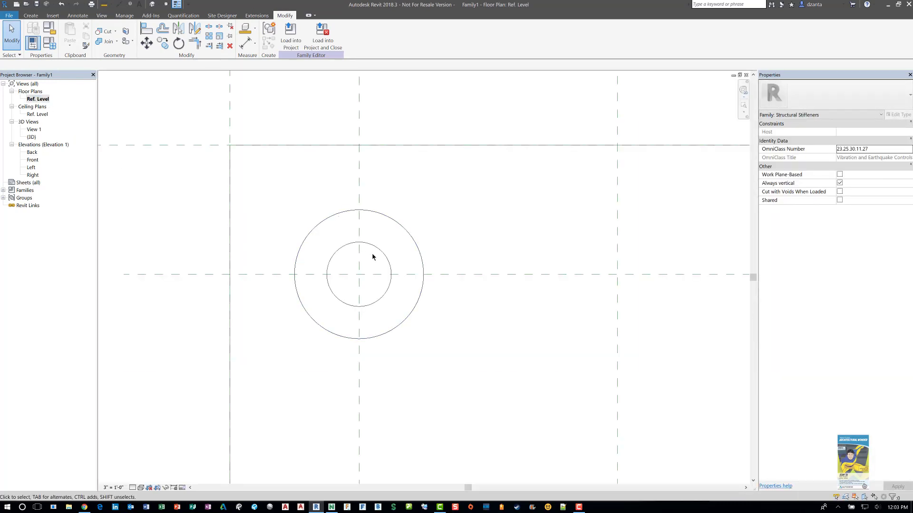
{"action": "scroll", "coordinate": [376, 257], "scroll_direction": "down", "scroll_amount": 5}
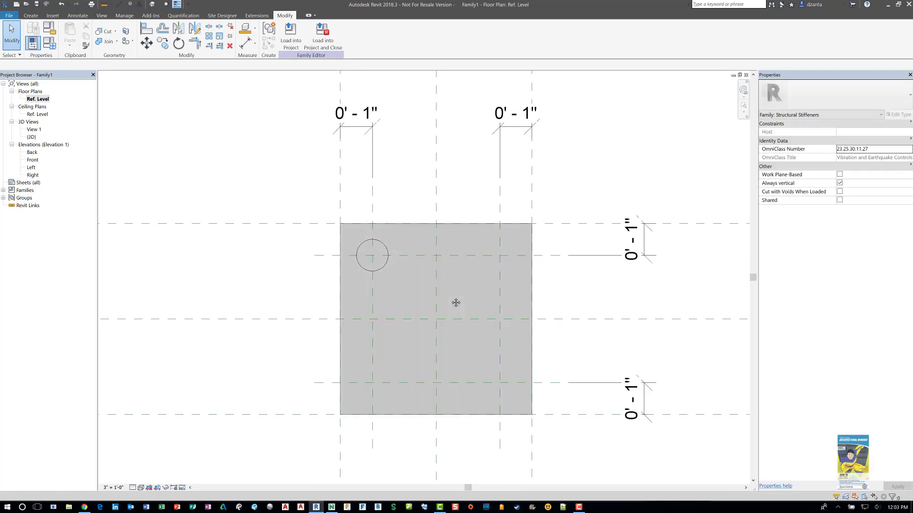
{"action": "left_click_drag", "start_coordinate": [311, 293], "coordinate": [399, 237]}
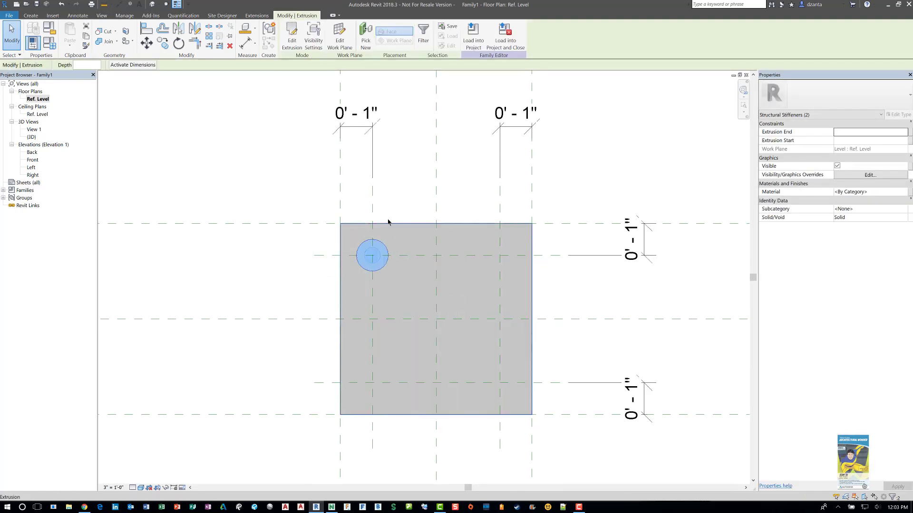
{"action": "left_click", "coordinate": [433, 186]}
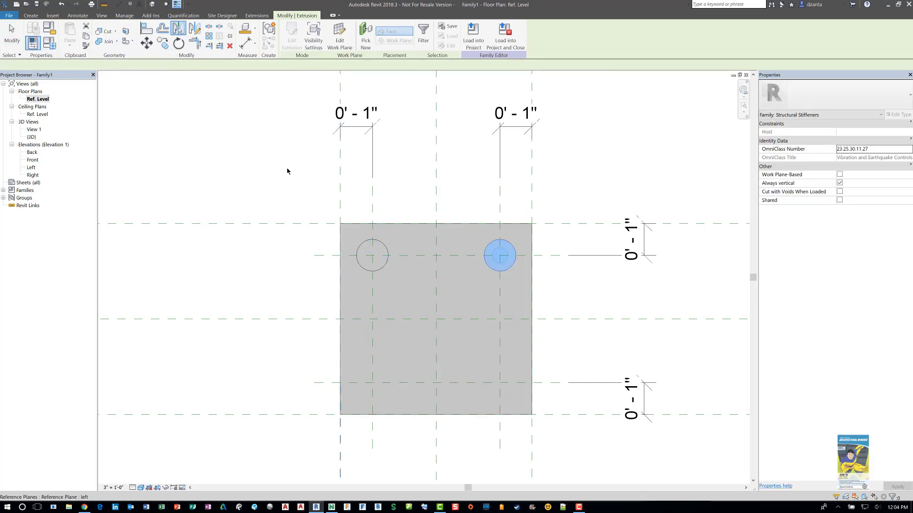
{"action": "left_click", "coordinate": [299, 191]}
- Mirror copies of both top circles across the centre plane to the bottom corners
{"action": "left_click_drag", "start_coordinate": [290, 233], "coordinate": [566, 300]}
{"action": "left_click_drag", "start_coordinate": [326, 288], "coordinate": [519, 238]}
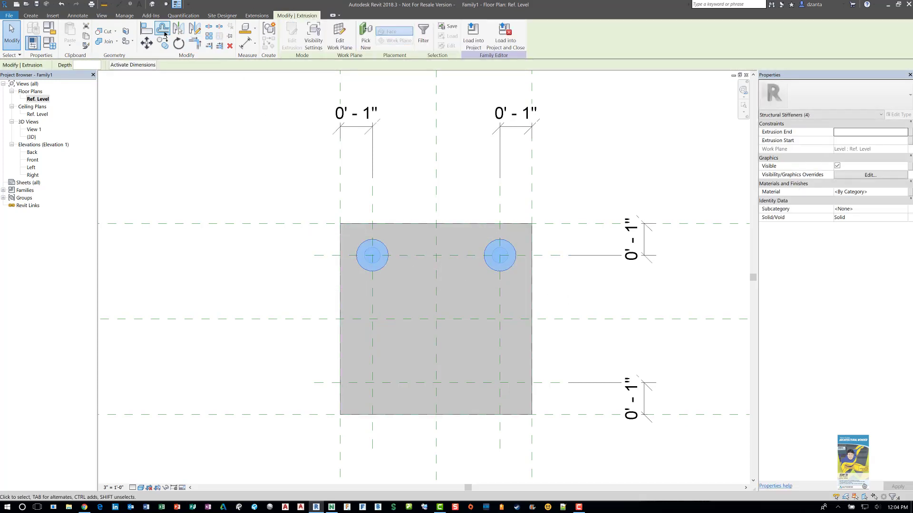
{"action": "left_click", "coordinate": [178, 29]}
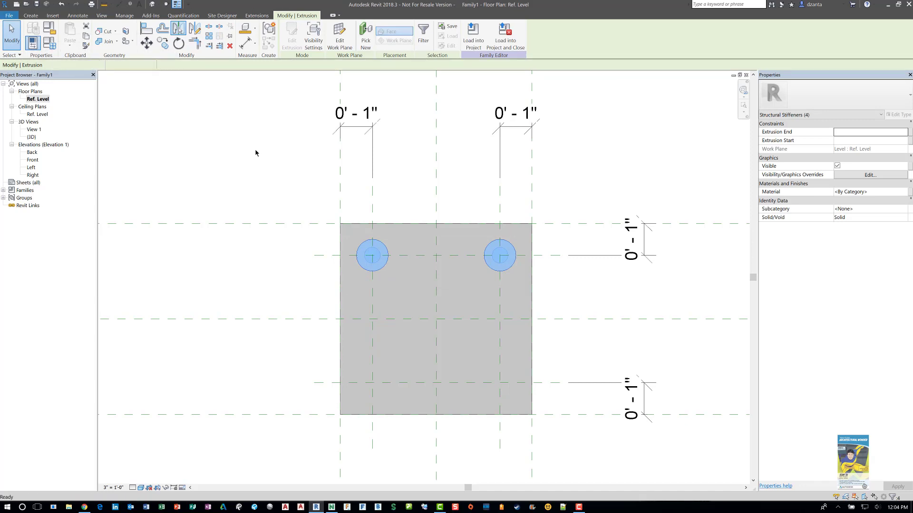
{"action": "left_click", "coordinate": [294, 319]}
{"action": "left_click", "coordinate": [270, 275]}
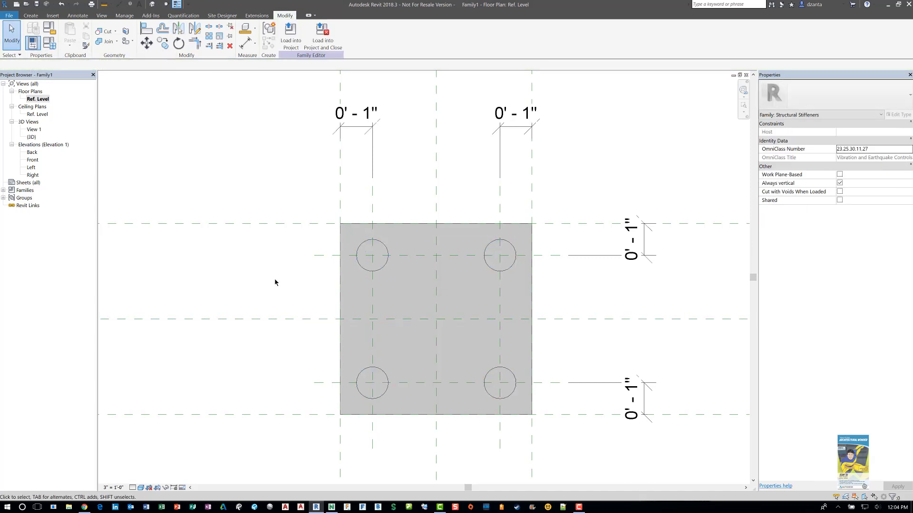
{"action": "middle_click_drag", "start_coordinate": [469, 295], "coordinate": [463, 260]}
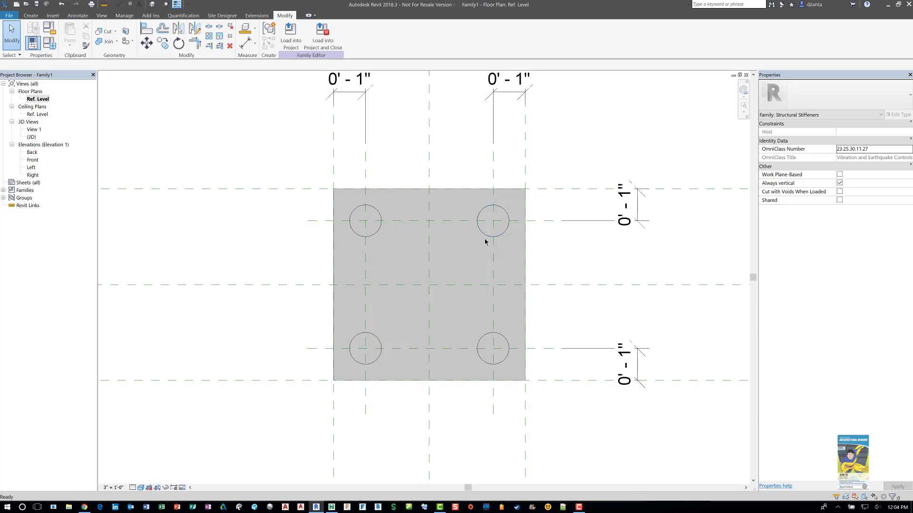
- Open the family's default 3D view
{"action": "key", "text": "a"}
{"action": "key", "text": "l"}
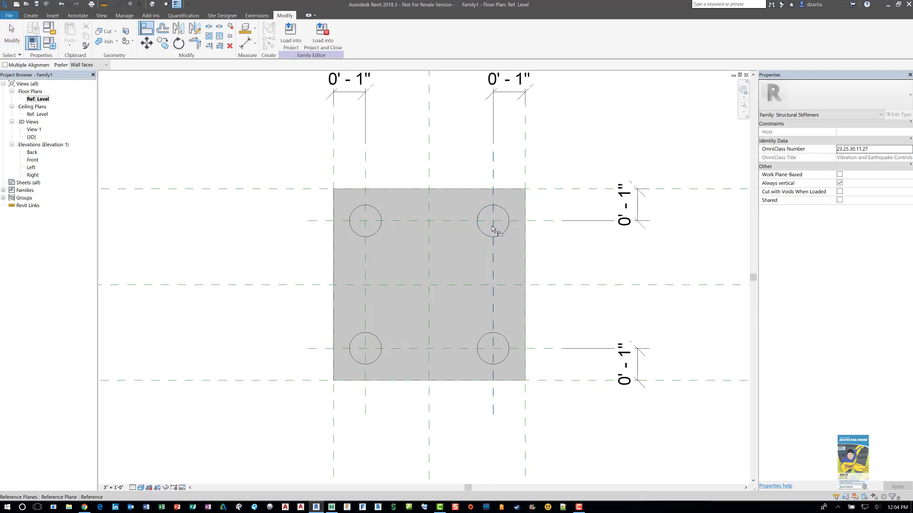
{"action": "key", "text": "Escape"}
{"action": "key", "text": "Escape"}
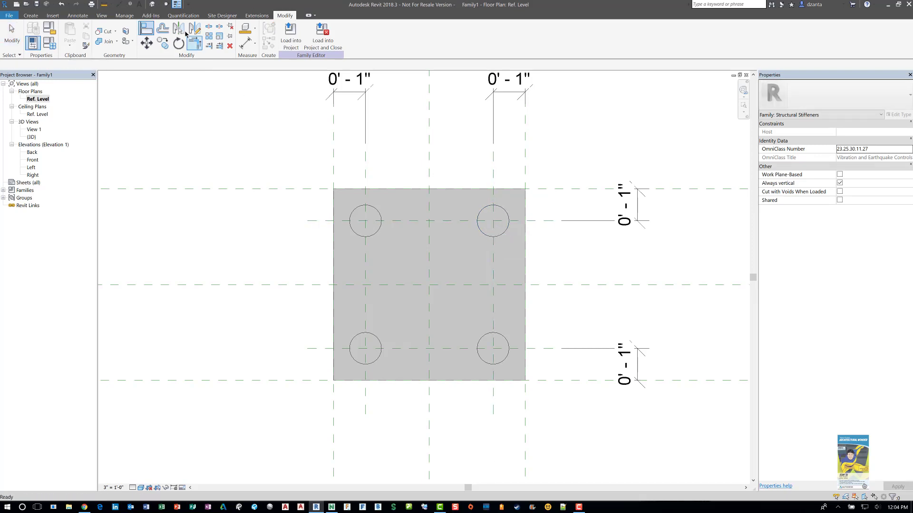
{"action": "left_click", "coordinate": [152, 5]}
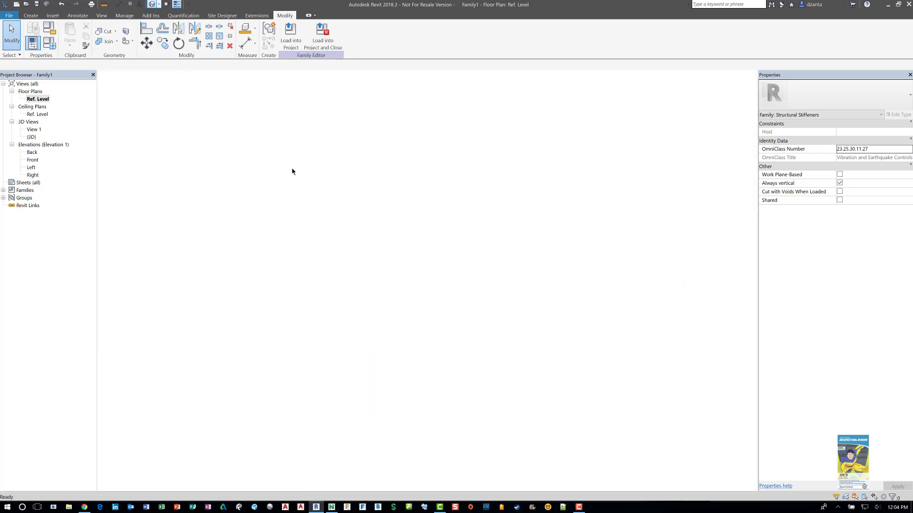
- Trial-flex the family with Extensionn_Length 6" and Plate_Width 1' and apply
{"action": "scroll", "coordinate": [526, 281], "scroll_direction": "down", "scroll_amount": 5}
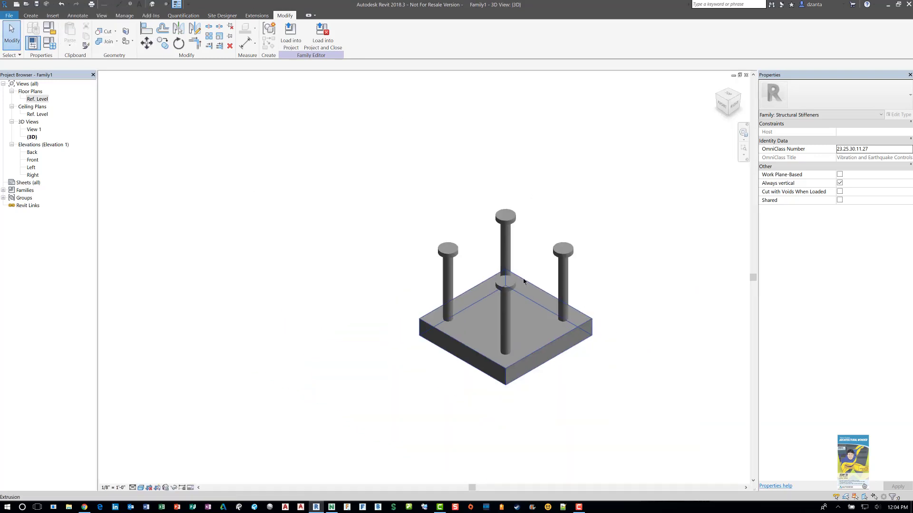
{"action": "scroll", "coordinate": [577, 311], "scroll_direction": "up", "scroll_amount": 2}
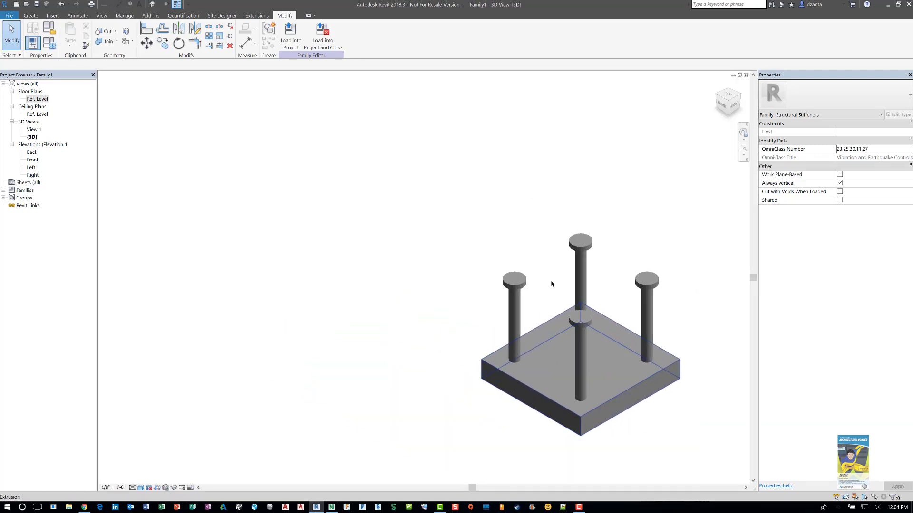
{"action": "left_click", "coordinate": [48, 43]}
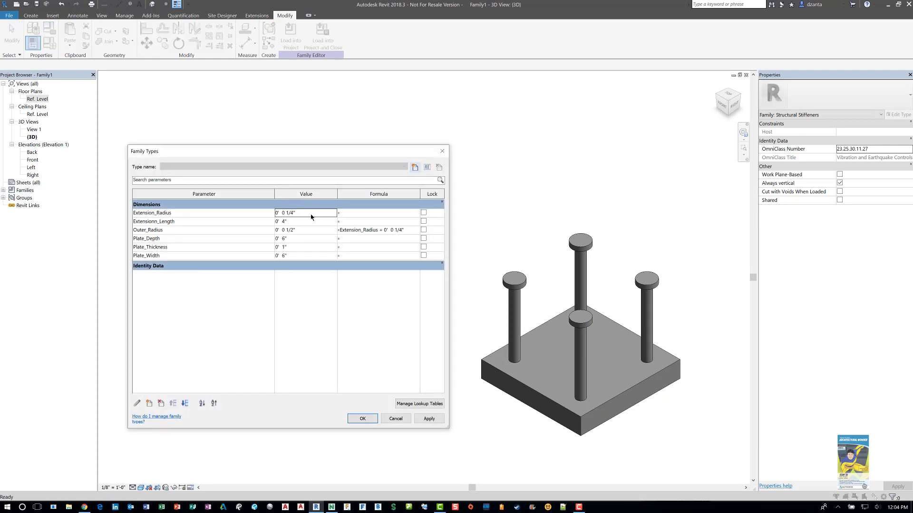
{"action": "left_click", "coordinate": [310, 222]}
{"action": "type", "text": "6\""}
{"action": "left_click", "coordinate": [314, 311]}
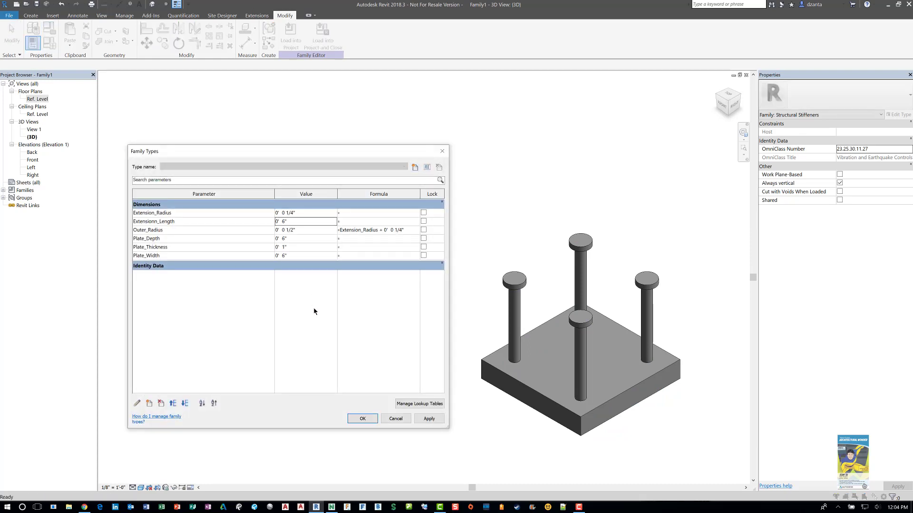
{"action": "left_click", "coordinate": [310, 255]}
{"action": "type", "text": "1"}
{"action": "left_click", "coordinate": [369, 373]}
{"action": "left_click", "coordinate": [421, 419]}
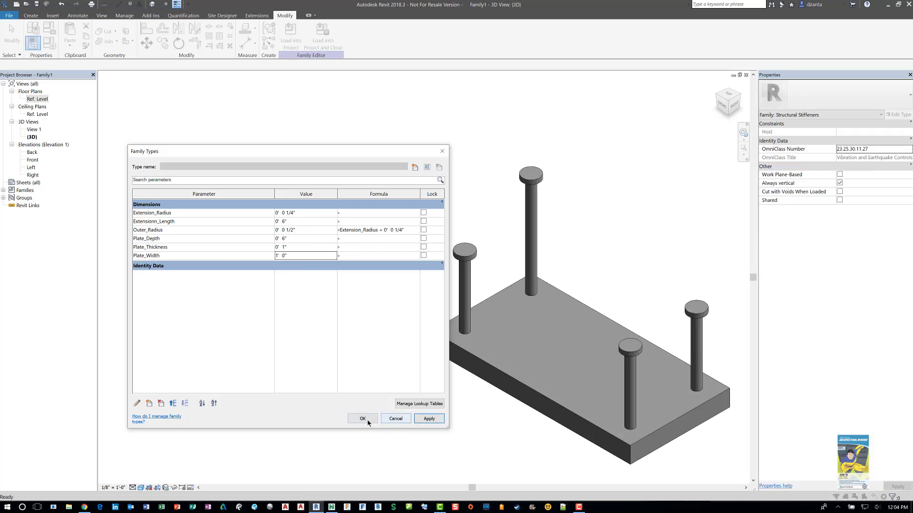
- Set Plate_Width back to 6" and Extensionn_Length to 1' 0", and apply
{"action": "left_click", "coordinate": [303, 257]}
{"action": "type", "text": "6"}
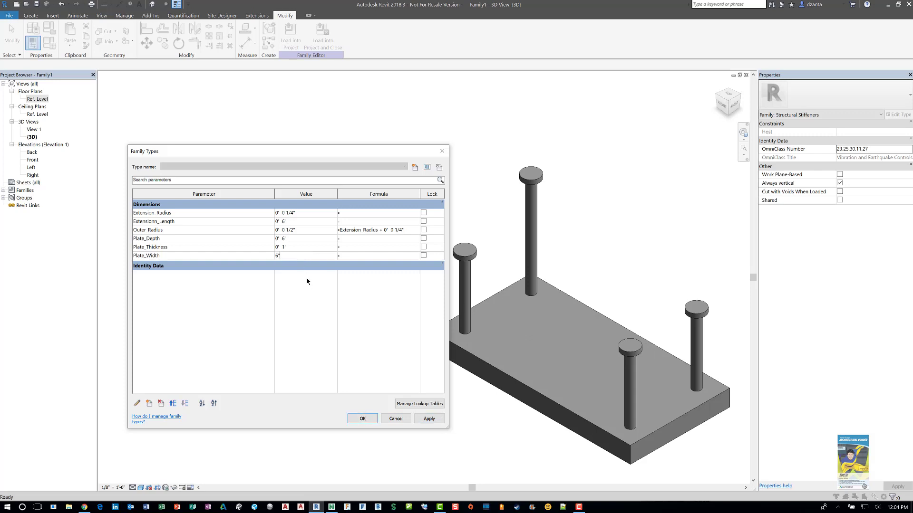
{"action": "type", "text": "\""}
{"action": "key", "text": "Return"}
{"action": "left_click", "coordinate": [308, 222]}
{"action": "key", "text": "Return"}
{"action": "left_click", "coordinate": [423, 419]}
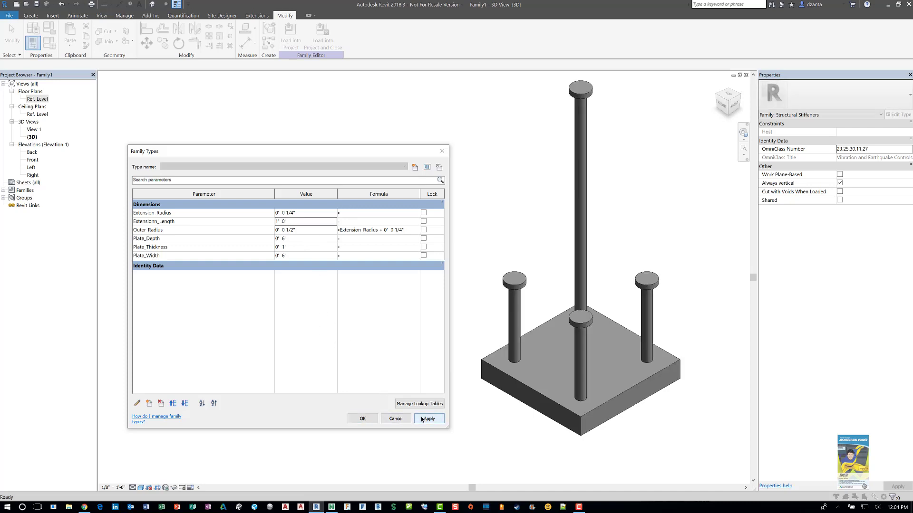
- Close Family Types, orbit the 3D model, and switch to the Front elevation
{"action": "left_click", "coordinate": [360, 419]}
{"action": "scroll", "coordinate": [392, 267], "scroll_direction": "down", "scroll_amount": 2}
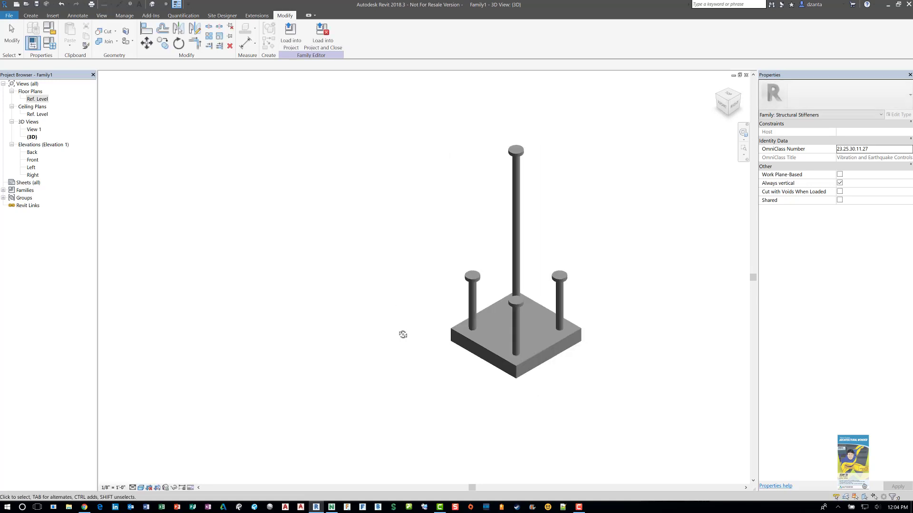
{"action": "middle_click_drag", "start_coordinate": [408, 329], "coordinate": [379, 279], "text": "shift"}
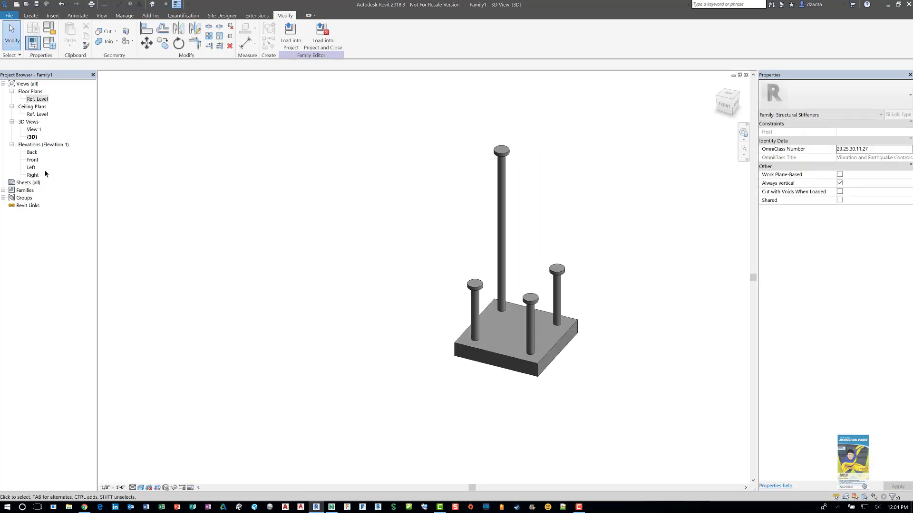
{"action": "double_click", "coordinate": [32, 160]}
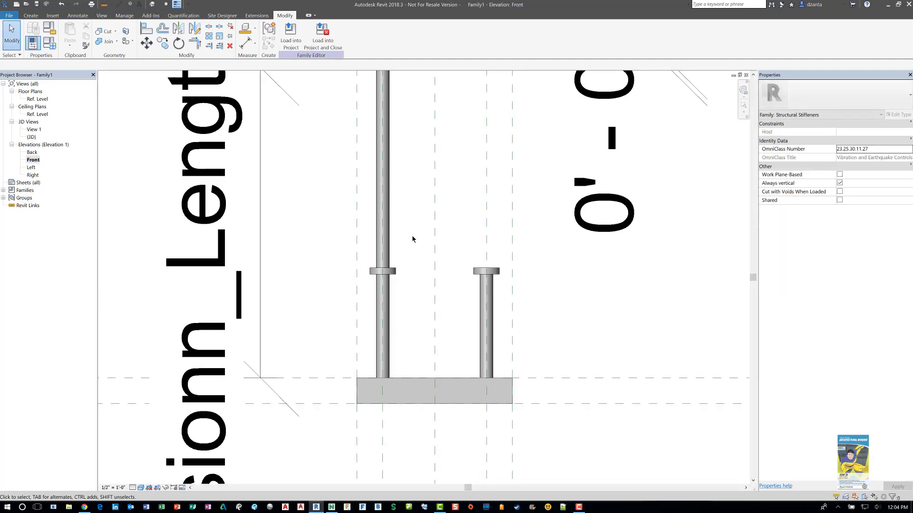
{"action": "scroll", "coordinate": [413, 240], "scroll_direction": "down", "scroll_amount": 2}
{"action": "scroll", "coordinate": [419, 245], "scroll_direction": "up", "scroll_amount": 1}
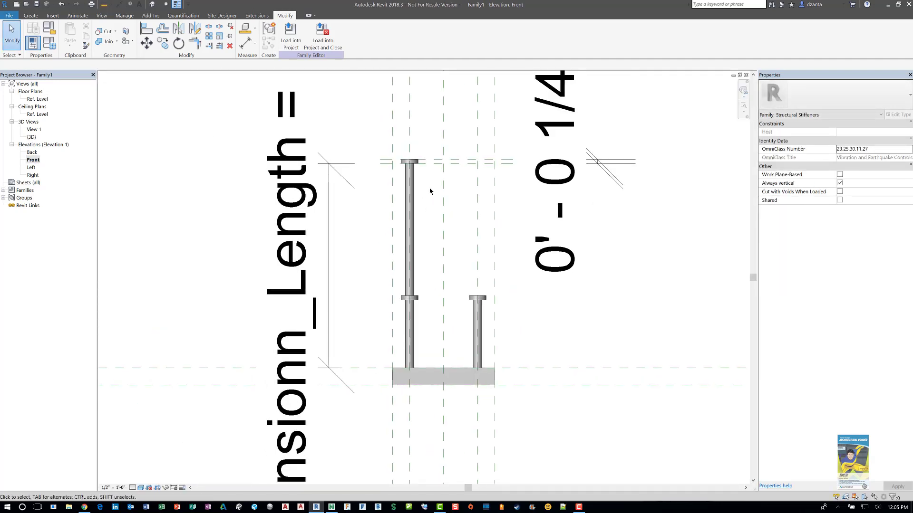
{"action": "scroll", "coordinate": [431, 212], "scroll_direction": "down", "scroll_amount": 1}
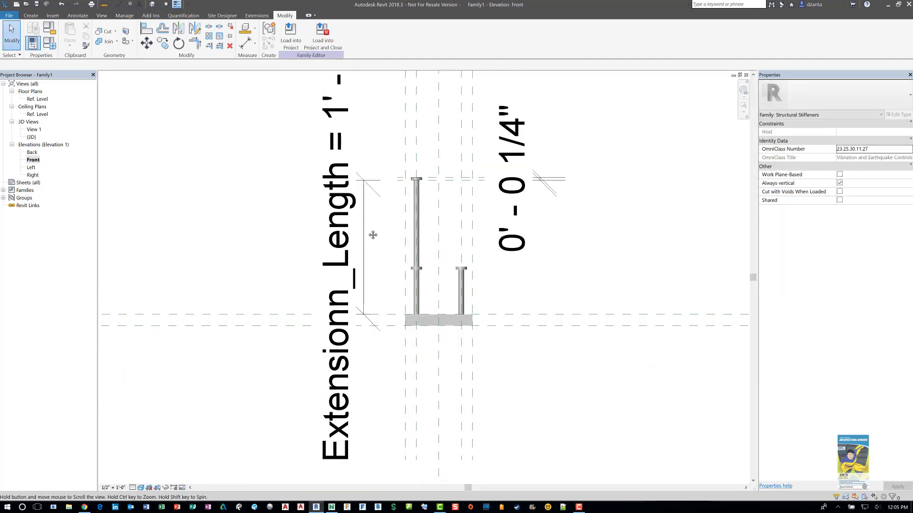
- Set Extensionn_Length to 4" in Family Types
{"action": "left_click", "coordinate": [50, 48]}
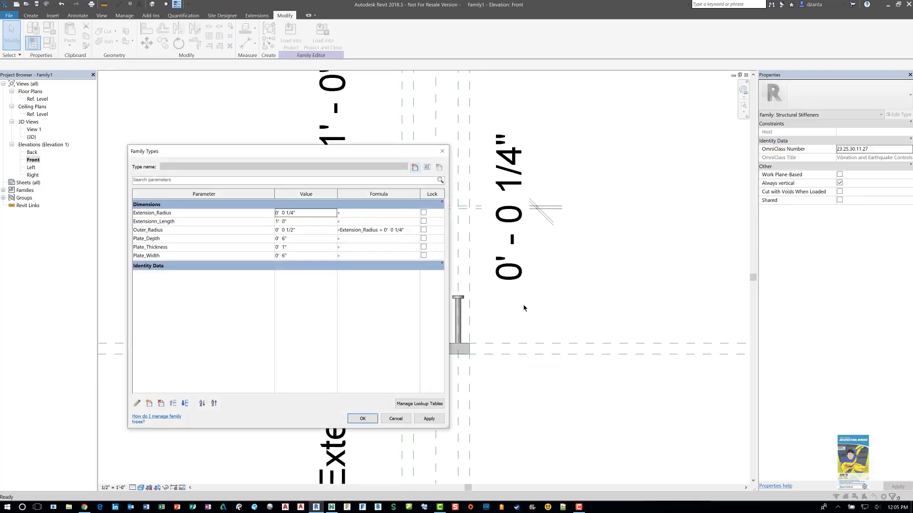
{"action": "left_click", "coordinate": [304, 222]}
{"action": "type", "text": "4"}
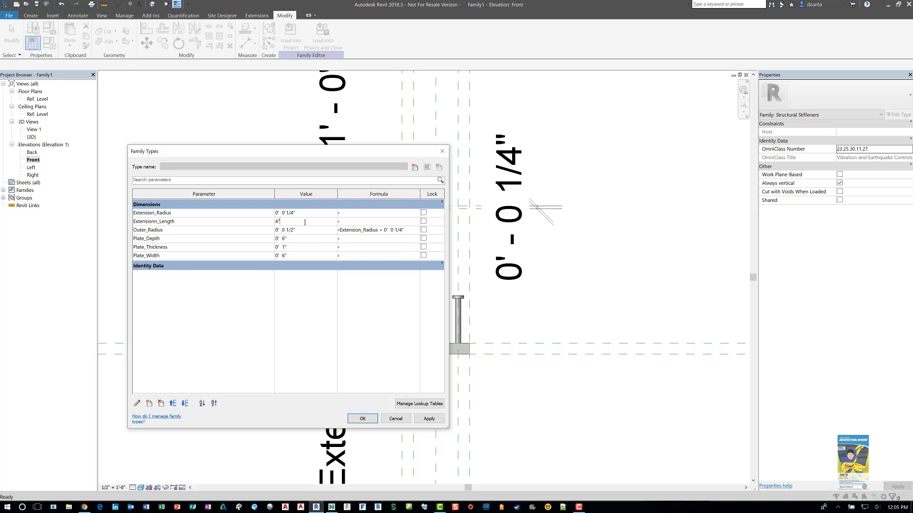
{"action": "type", "text": "\""}
{"action": "left_click", "coordinate": [323, 317]}
{"action": "left_click", "coordinate": [363, 418]}
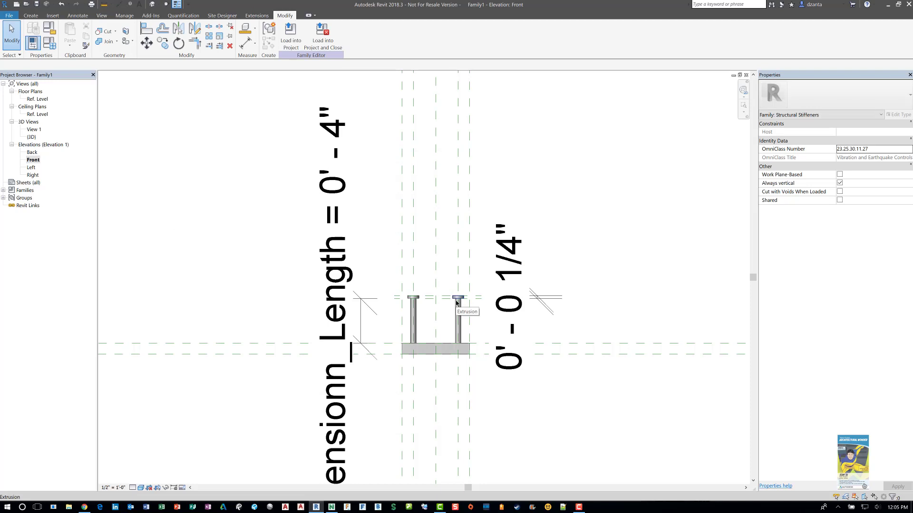
- Undo the extension length change and raise the right stud's head to the top plane
{"action": "key", "text": "ctrl+z"}
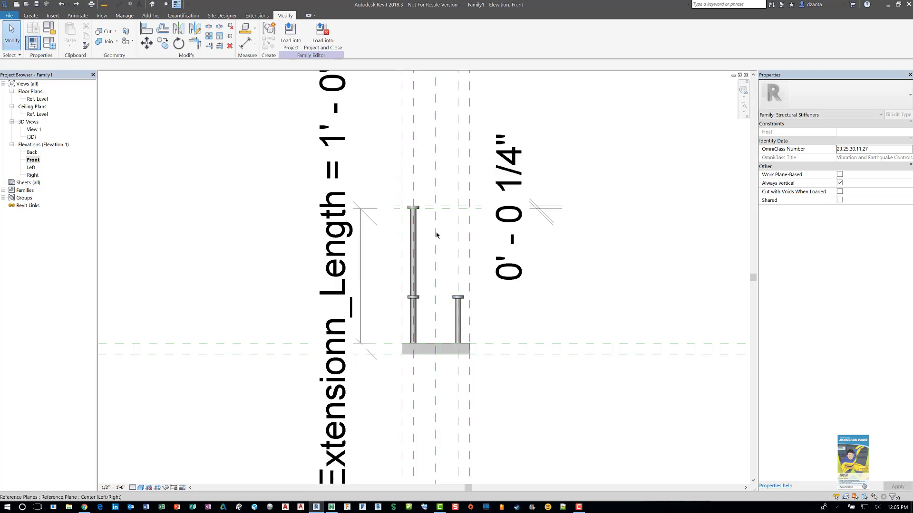
{"action": "scroll", "coordinate": [436, 233], "scroll_direction": "up", "scroll_amount": 3}
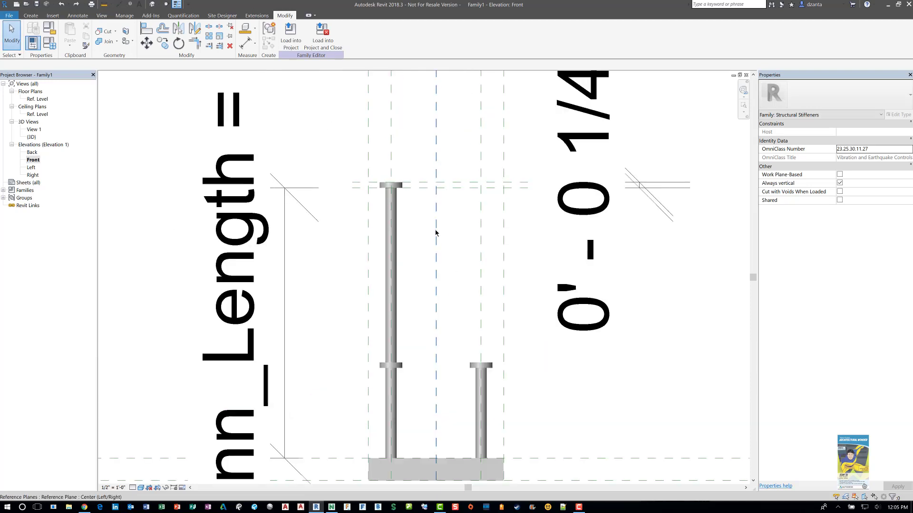
{"action": "left_click", "coordinate": [496, 369]}
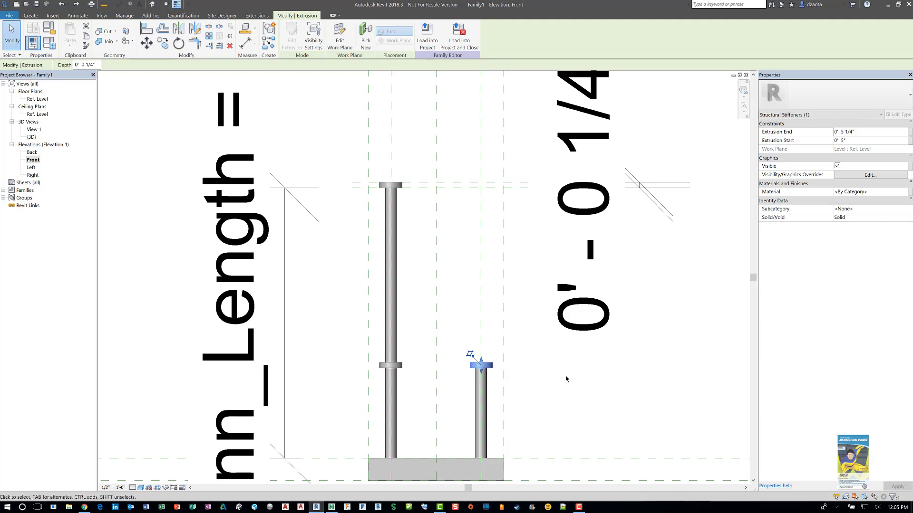
{"action": "left_click_drag", "start_coordinate": [481, 359], "coordinate": [481, 183]}
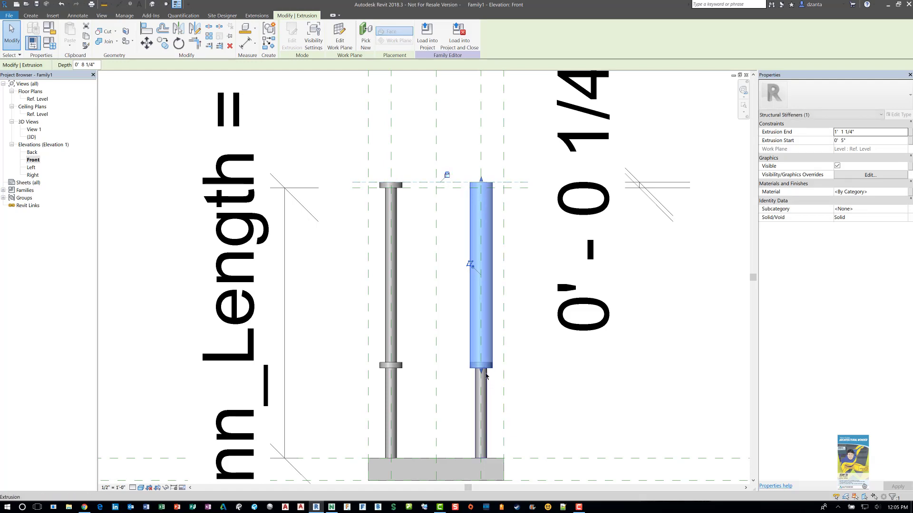
{"action": "left_click_drag", "start_coordinate": [483, 373], "coordinate": [482, 188]}
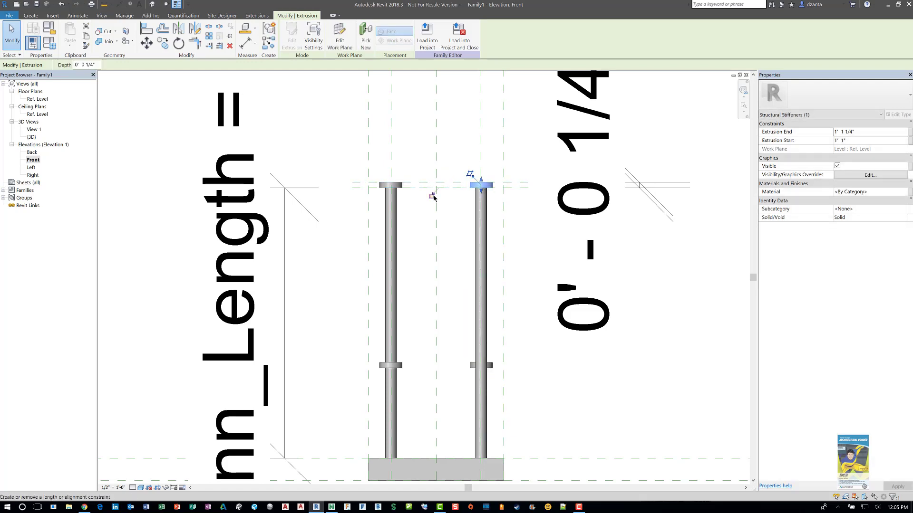
{"action": "left_click", "coordinate": [424, 302]}
- Raise the left stud's head to the top reference plane and lock it there
{"action": "scroll", "coordinate": [420, 310], "scroll_direction": "down", "scroll_amount": 2}
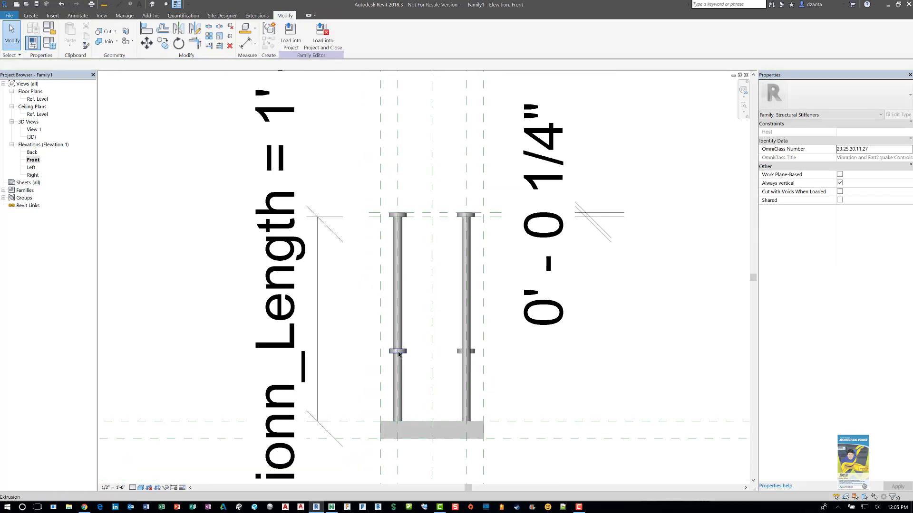
{"action": "left_click", "coordinate": [399, 352]}
{"action": "scroll", "coordinate": [398, 353], "scroll_direction": "up", "scroll_amount": 1}
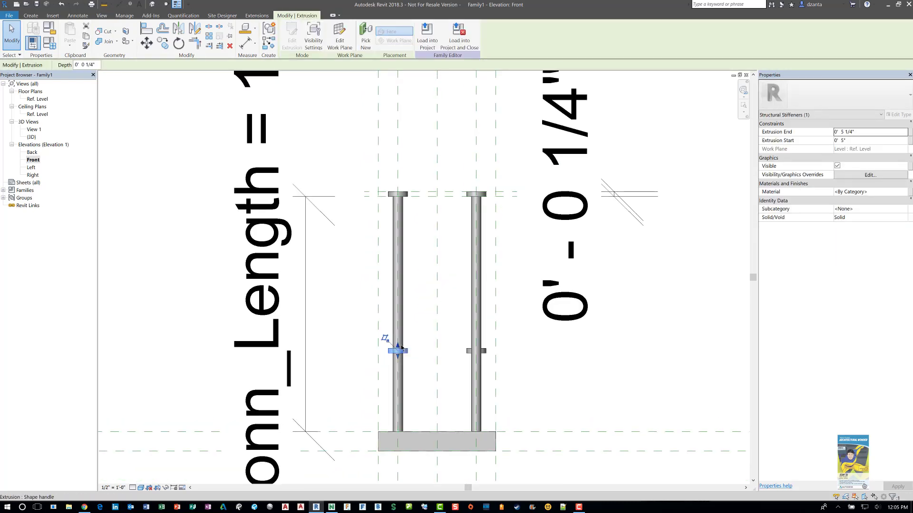
{"action": "left_click_drag", "start_coordinate": [401, 347], "coordinate": [414, 191]}
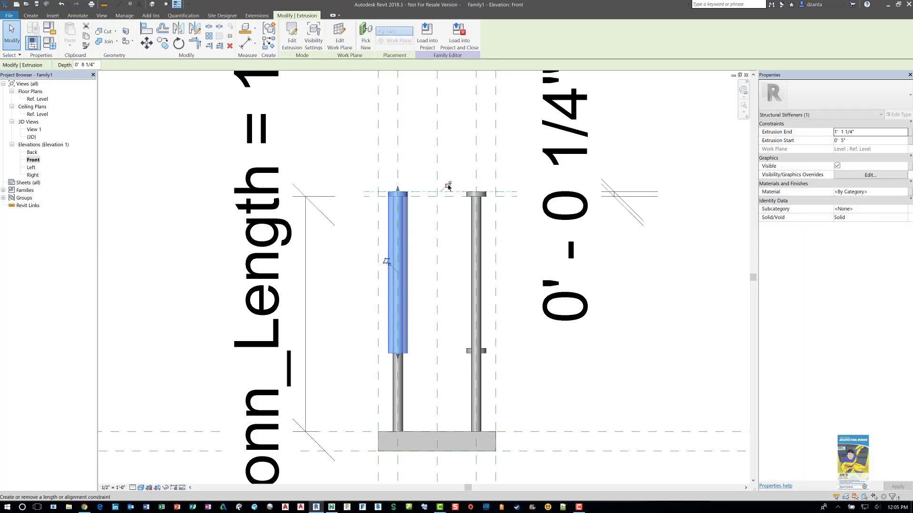
{"action": "left_click", "coordinate": [448, 185]}
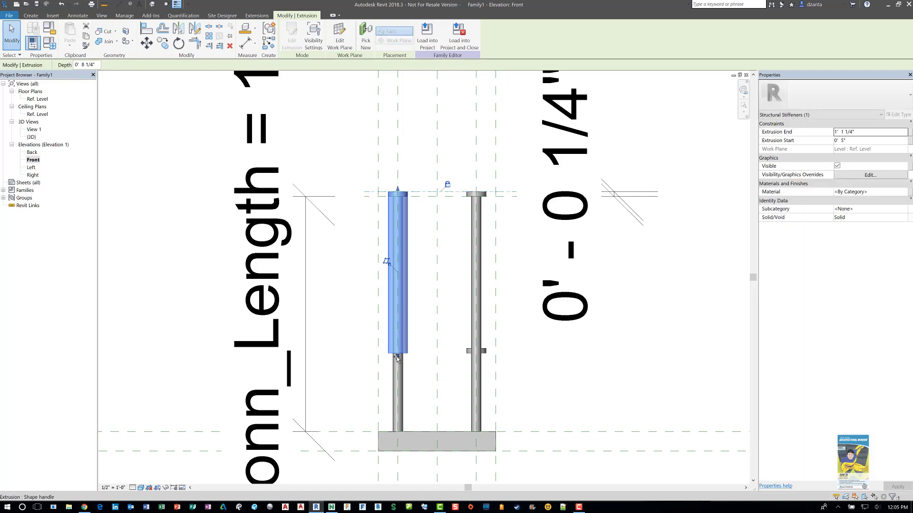
{"action": "left_click_drag", "start_coordinate": [397, 354], "coordinate": [421, 202]}
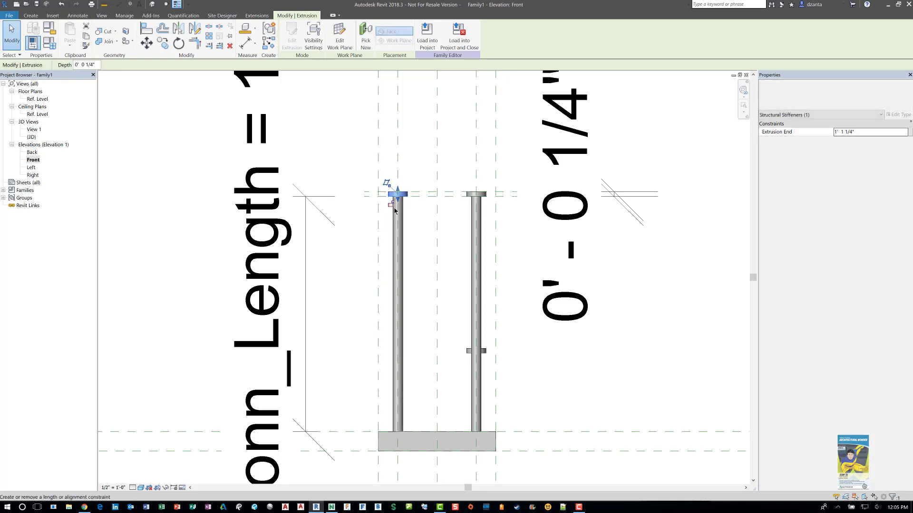
{"action": "left_click", "coordinate": [549, 374]}
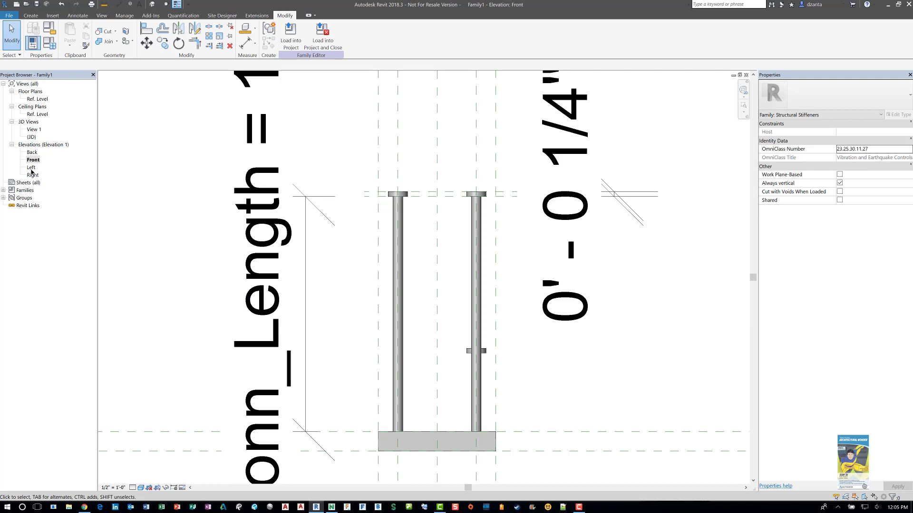
- In the Back elevation, move the stray disc up to the top reference plane as a stud head
{"action": "double_click", "coordinate": [31, 154]}
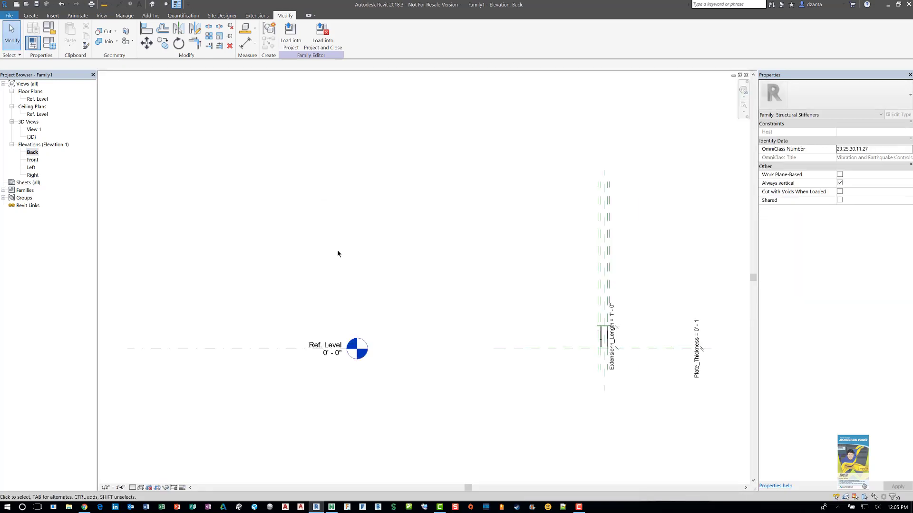
{"action": "scroll", "coordinate": [633, 365], "scroll_direction": "up", "scroll_amount": 6}
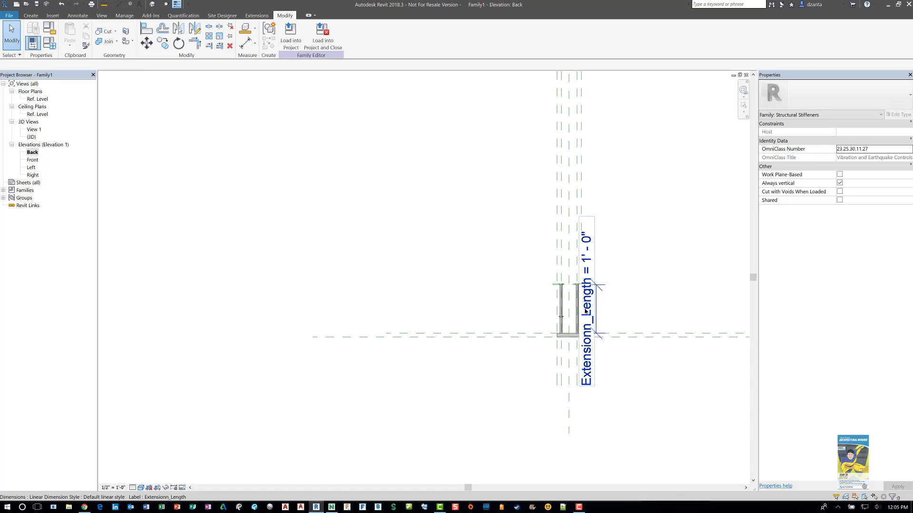
{"action": "scroll", "coordinate": [555, 283], "scroll_direction": "up", "scroll_amount": 2}
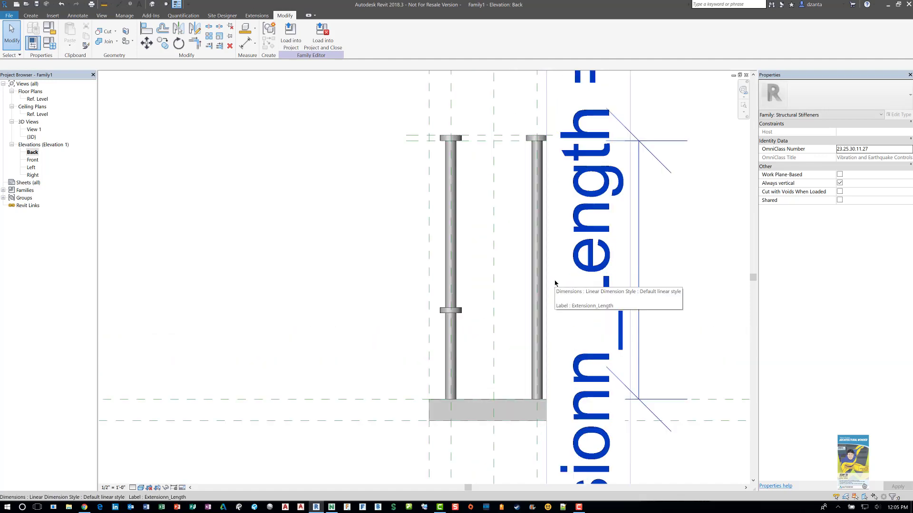
{"action": "left_click", "coordinate": [450, 313]}
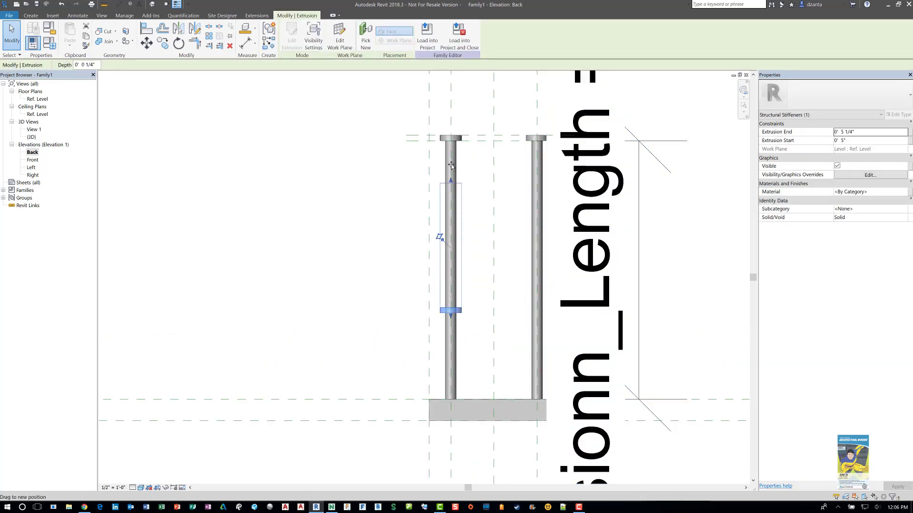
{"action": "left_click_drag", "start_coordinate": [455, 145], "coordinate": [494, 129]}
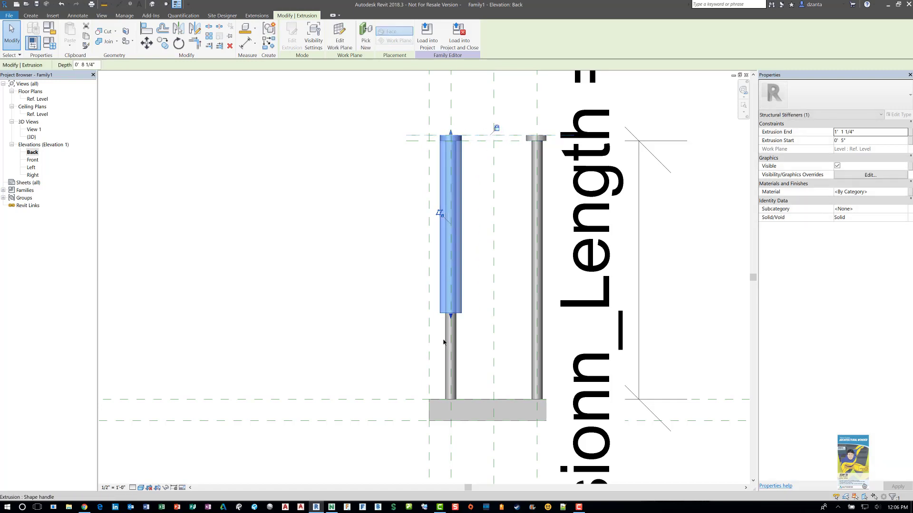
{"action": "left_click_drag", "start_coordinate": [451, 318], "coordinate": [478, 146]}
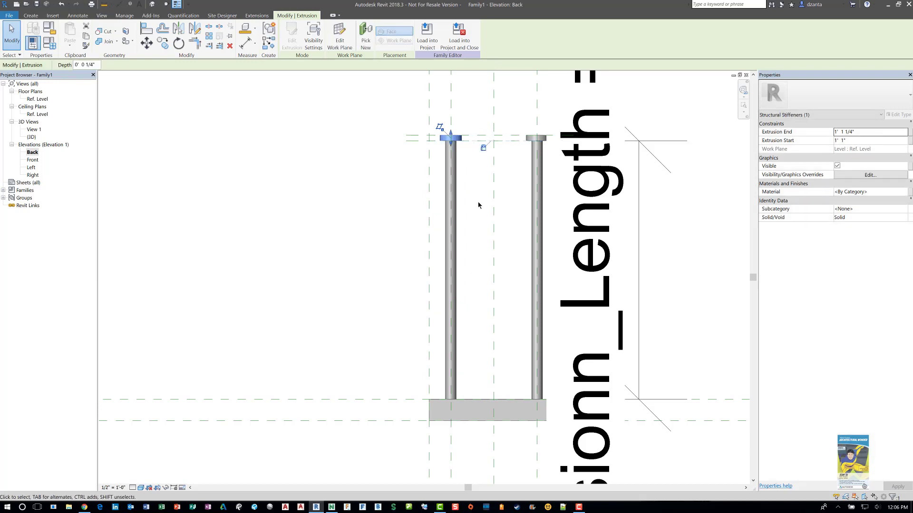
{"action": "left_click", "coordinate": [478, 203]}
- In Family Types, set Extensionn_Length to 6" and apply it
{"action": "left_click", "coordinate": [153, 5]}
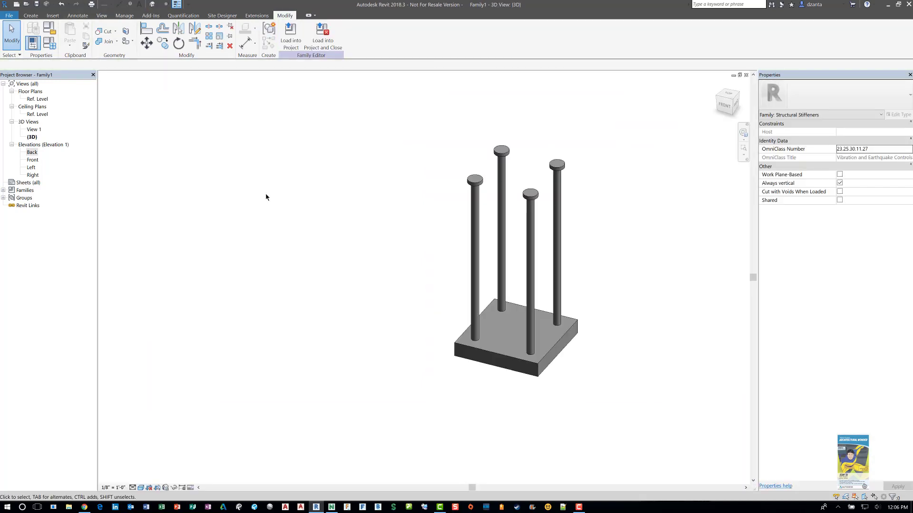
{"action": "middle_click_drag", "start_coordinate": [375, 295], "coordinate": [97, 103], "text": "shift"}
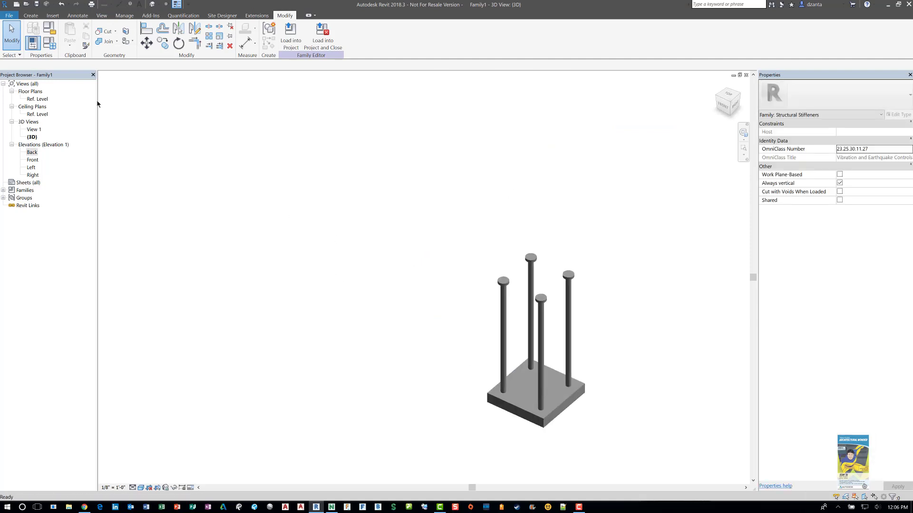
{"action": "left_click", "coordinate": [50, 44]}
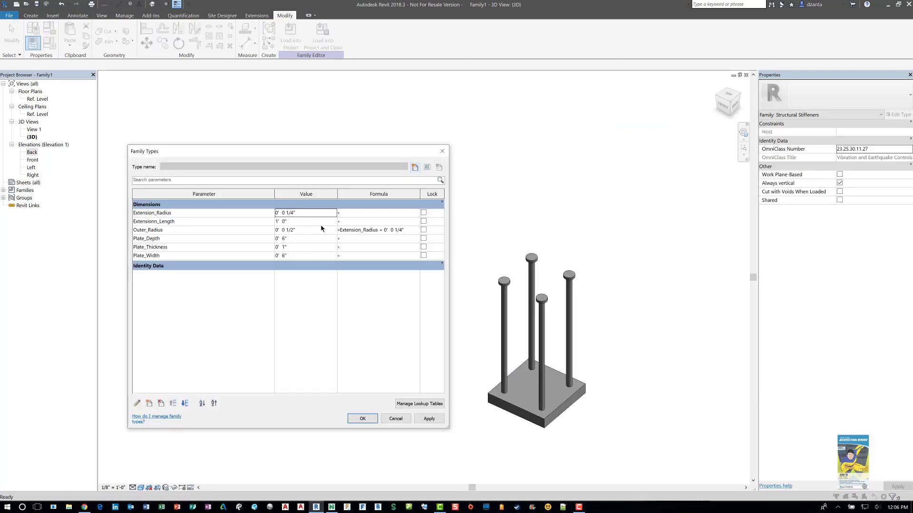
{"action": "left_click", "coordinate": [320, 224]}
{"action": "type", "text": "6\""}
{"action": "key", "text": "Return"}
{"action": "left_click", "coordinate": [422, 421]}
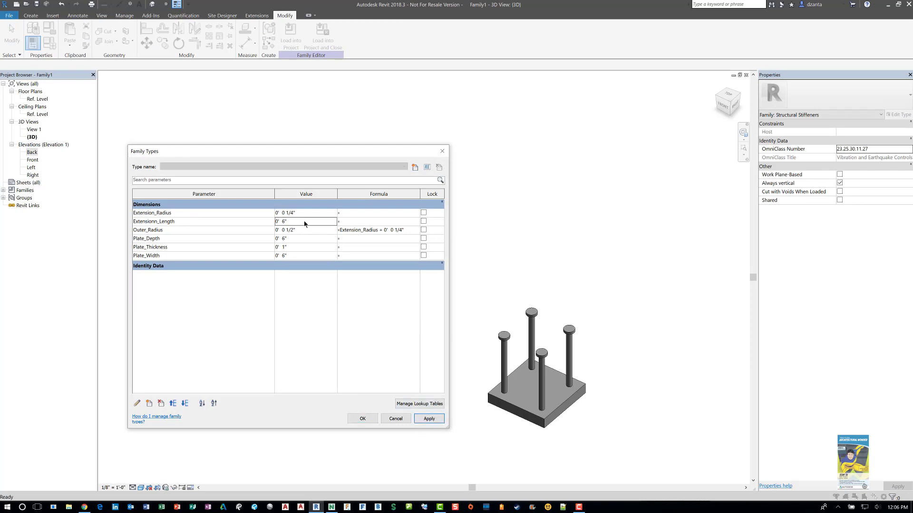
- Set Plate_Depth and Plate_Width to 1' 0", apply, and close Family Types
{"action": "left_click", "coordinate": [308, 239]}
{"action": "left_click", "coordinate": [308, 256]}
{"action": "type", "text": "1"}
{"action": "key", "text": "Return"}
{"action": "left_click", "coordinate": [426, 419]}
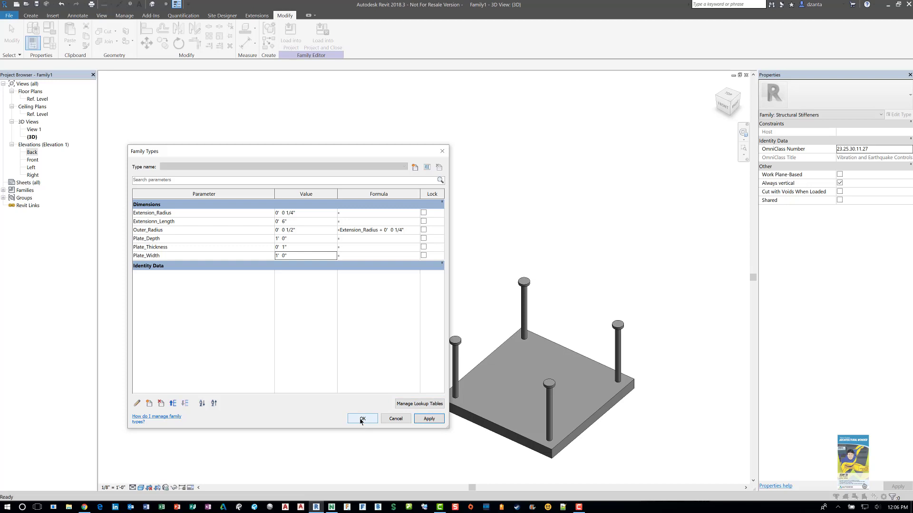
{"action": "left_click", "coordinate": [362, 419]}
- Save the family with Save As > Family to the Temp folder as Embed Plate.rfa
{"action": "middle_click_drag", "start_coordinate": [379, 339], "coordinate": [339, 269]}
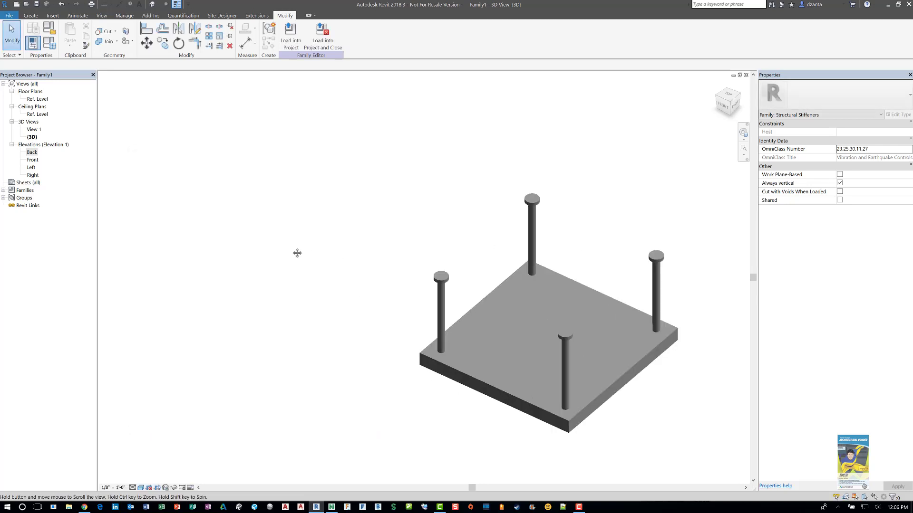
{"action": "scroll", "coordinate": [267, 243], "scroll_direction": "up", "scroll_amount": 2}
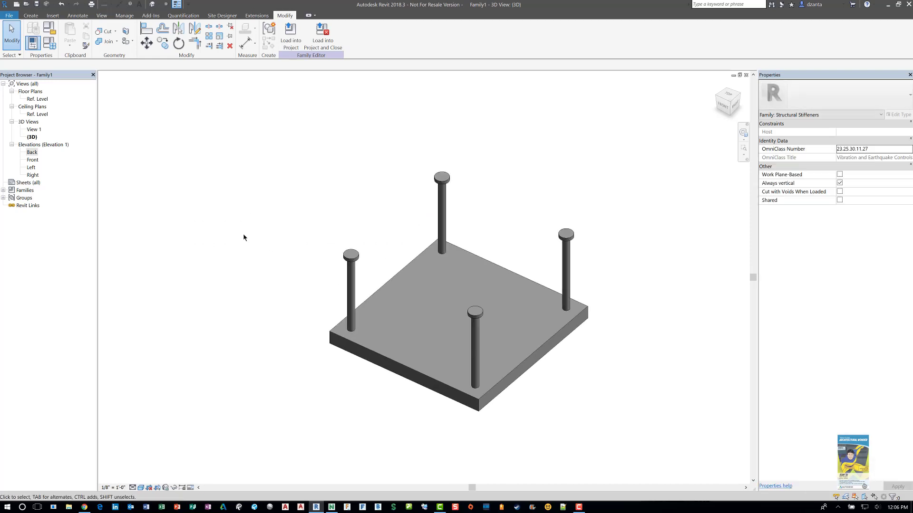
{"action": "left_click", "coordinate": [9, 15]}
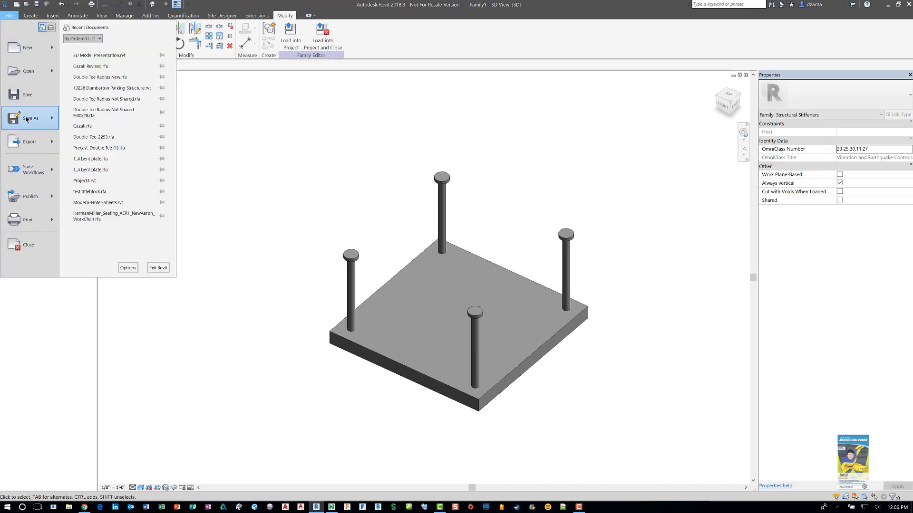
{"action": "mouse_move", "coordinate": [33, 118]}
{"action": "left_click", "coordinate": [105, 88]}
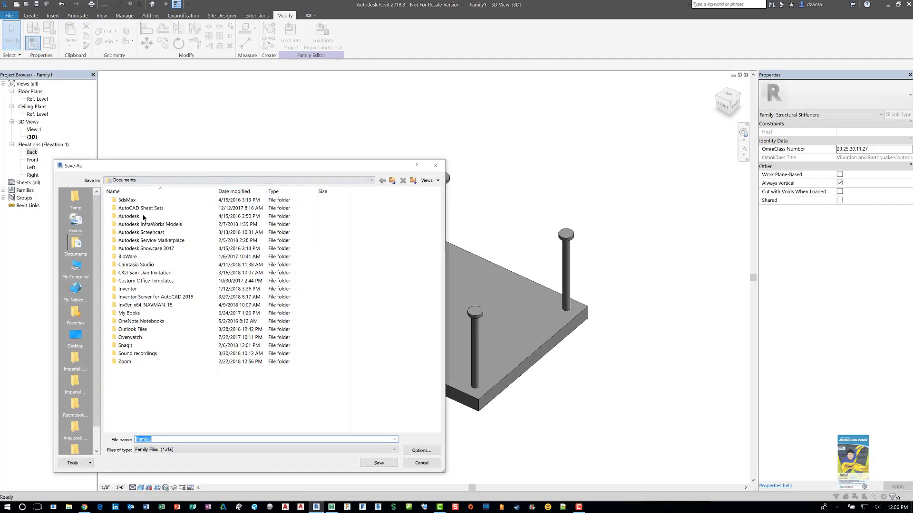
{"action": "left_click", "coordinate": [76, 200]}
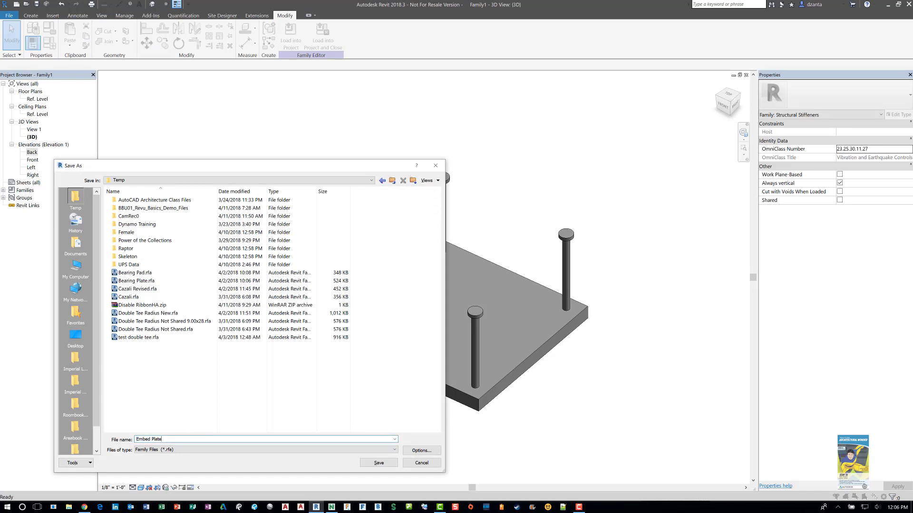
{"action": "key", "text": "Return"}
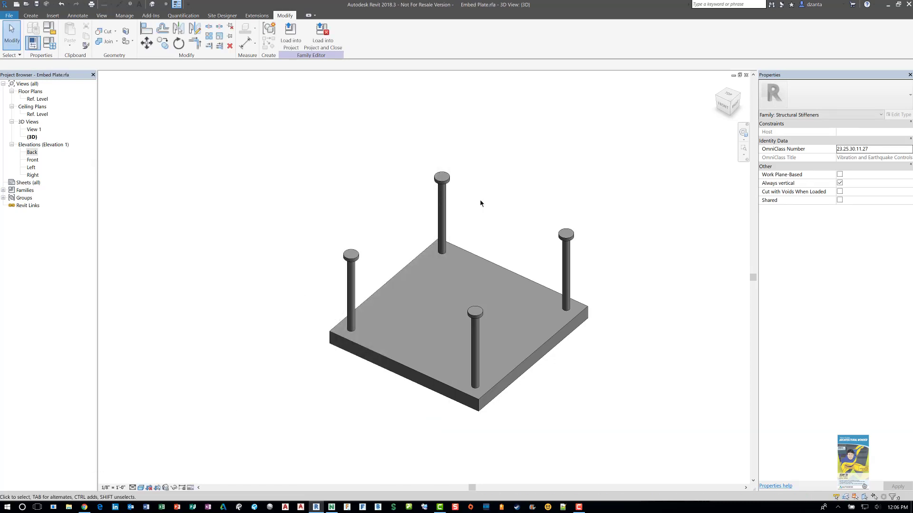
- Select all four studs and link their material to a new Extension_Material parameter
{"action": "left_click", "coordinate": [445, 176]}
{"action": "left_click", "coordinate": [577, 195]}
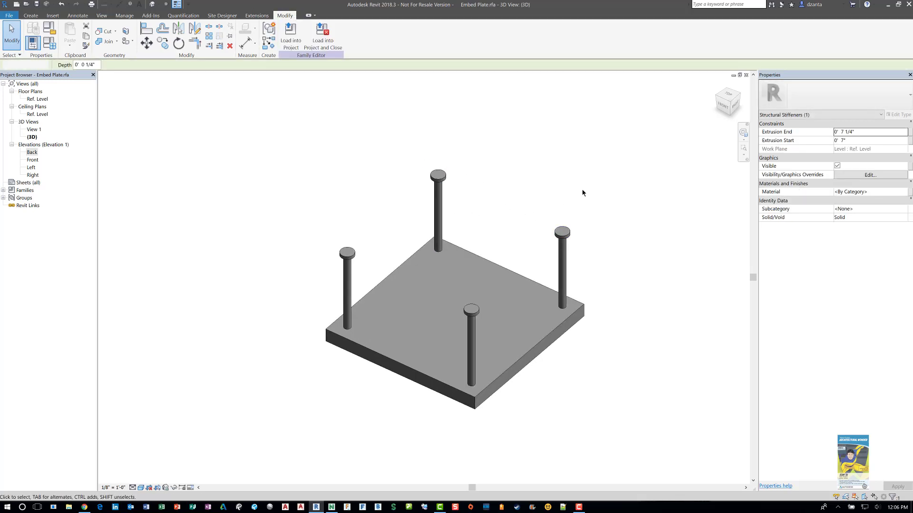
{"action": "middle_click_drag", "start_coordinate": [580, 198], "coordinate": [636, 116], "text": "shift"}
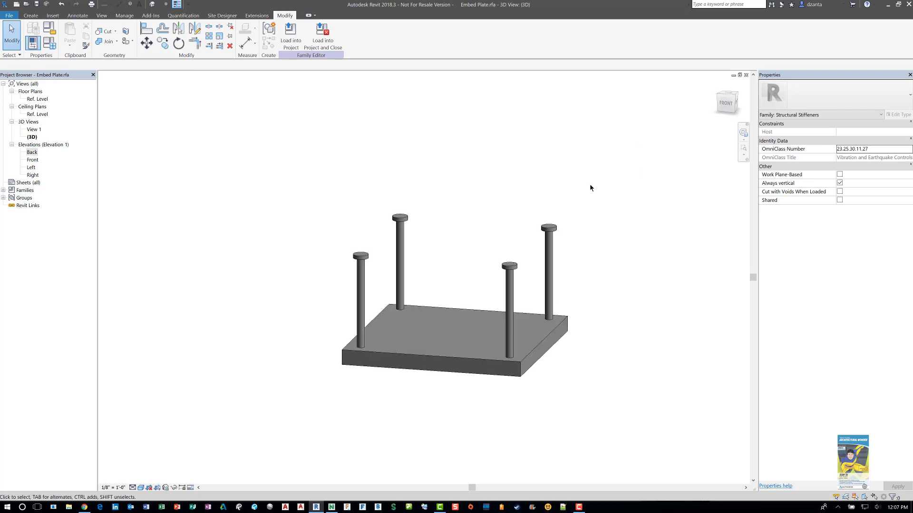
{"action": "left_click_drag", "start_coordinate": [646, 161], "coordinate": [300, 285]}
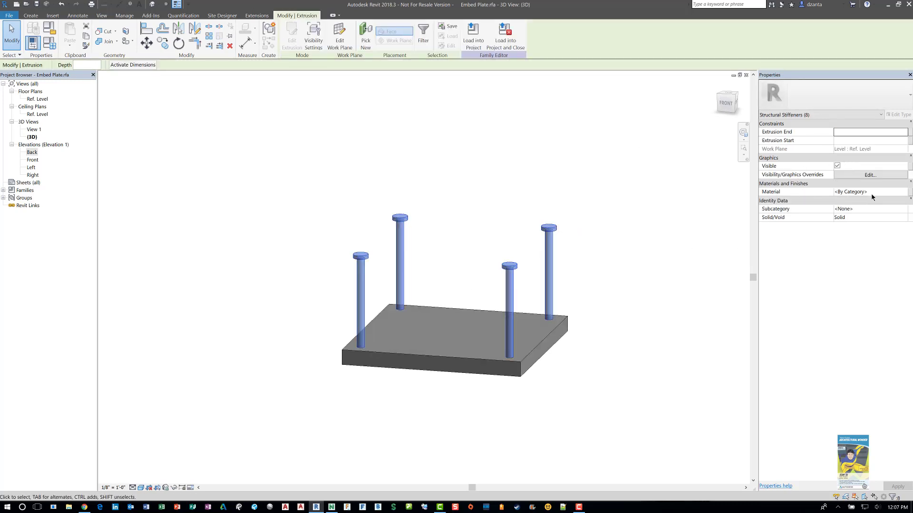
{"action": "left_click", "coordinate": [910, 193]}
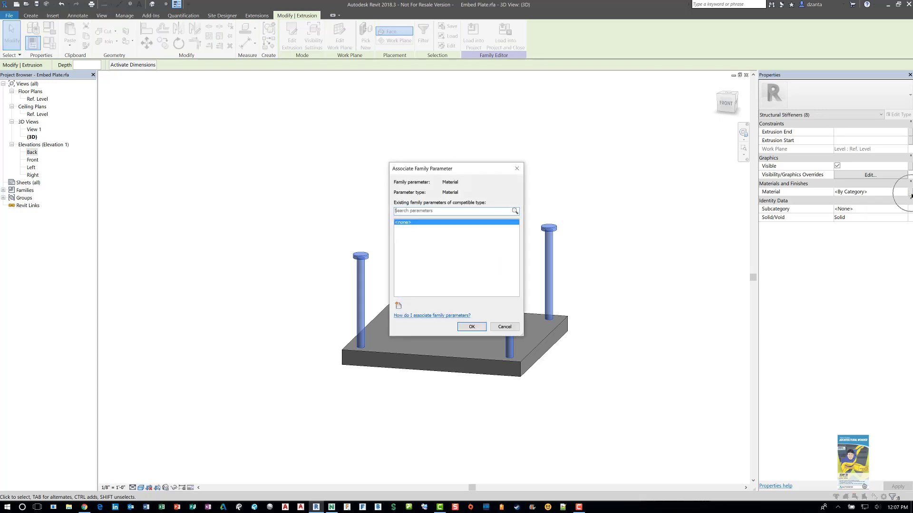
{"action": "left_click", "coordinate": [399, 306]}
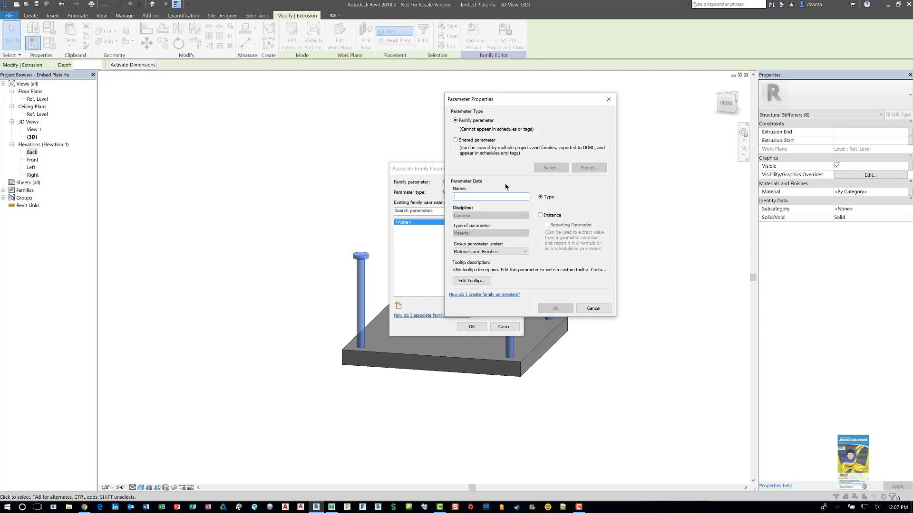
{"action": "type", "text": "Ent"}
{"action": "type", "text": "ension_Material"}
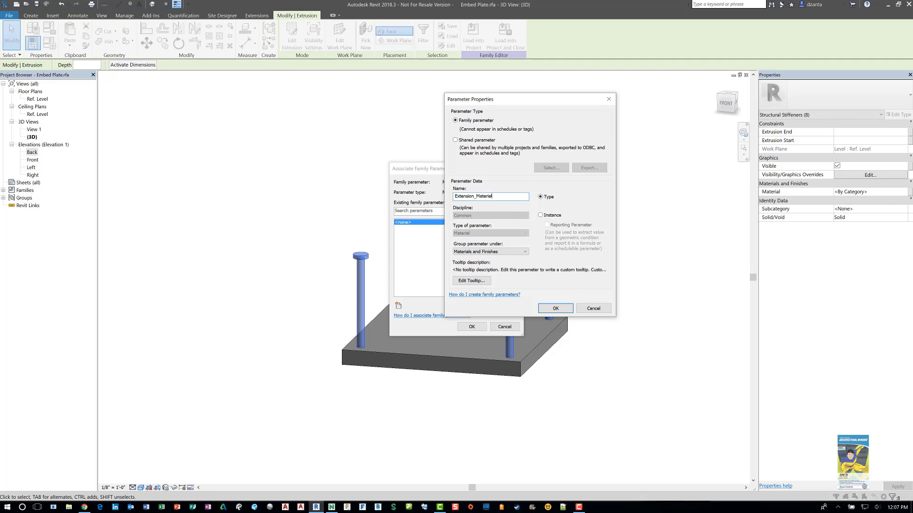
{"action": "key", "text": "Return"}
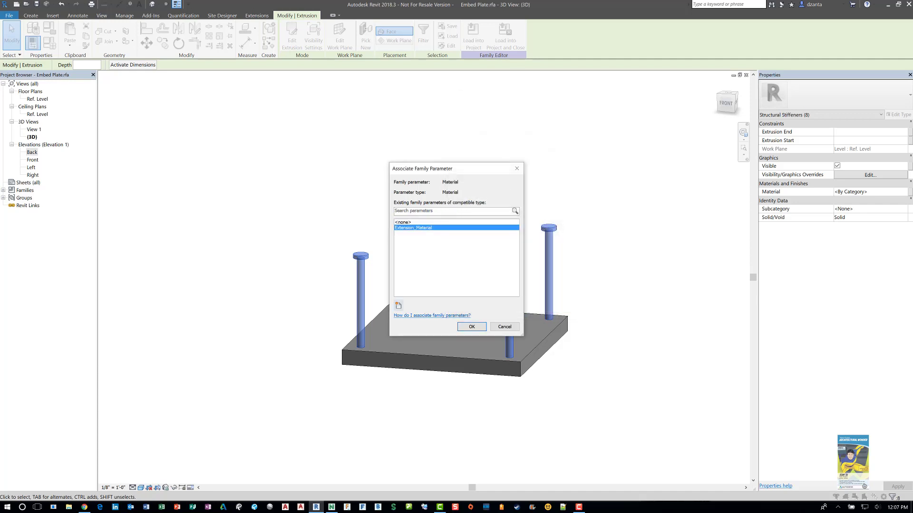
{"action": "left_click", "coordinate": [472, 327]}
{"action": "left_click", "coordinate": [566, 366]}
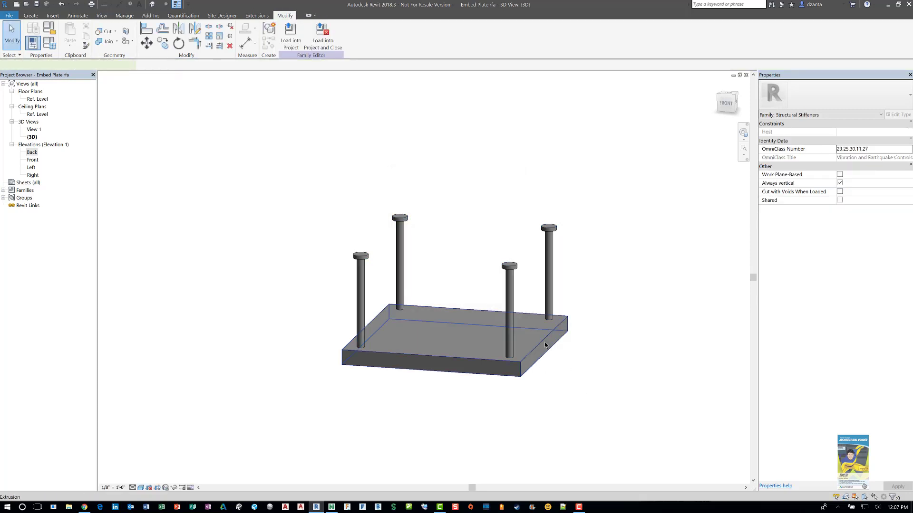
- Link the plate's material to a new Plate_Material parameter
{"action": "left_click", "coordinate": [544, 341]}
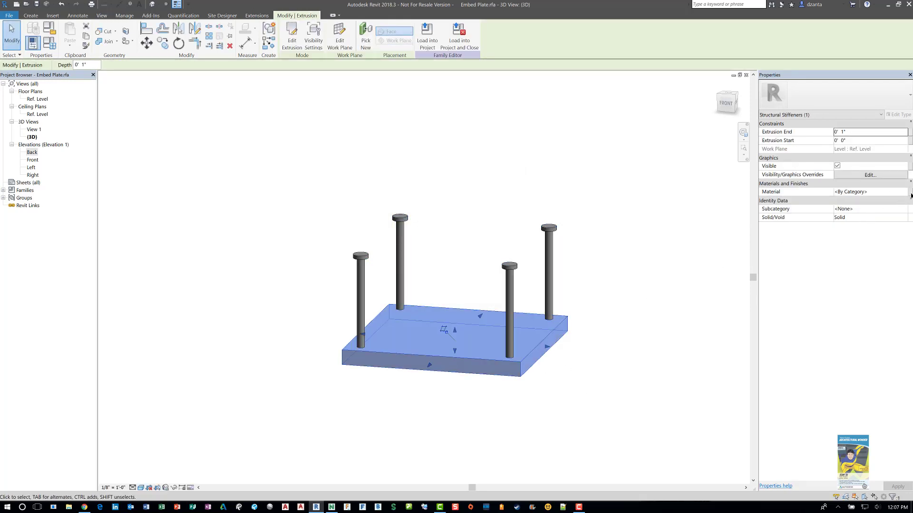
{"action": "left_click", "coordinate": [910, 193]}
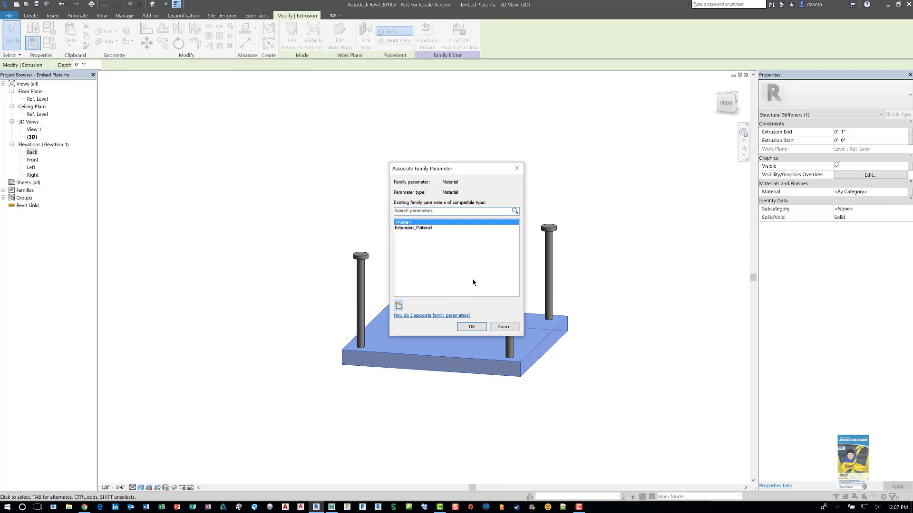
{"action": "type", "text": "Plate_"}
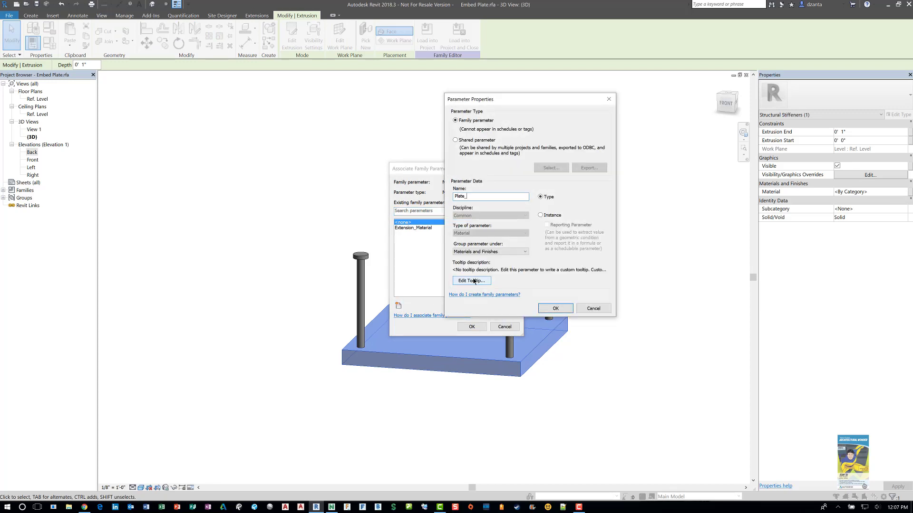
{"action": "type", "text": "al"}
{"action": "key", "text": "Return"}
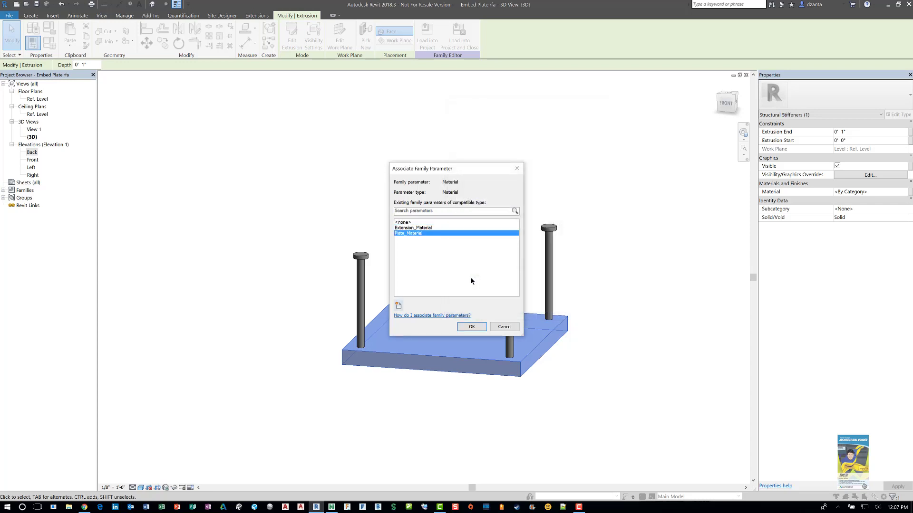
{"action": "left_click", "coordinate": [472, 326]}
{"action": "left_click", "coordinate": [270, 171]}
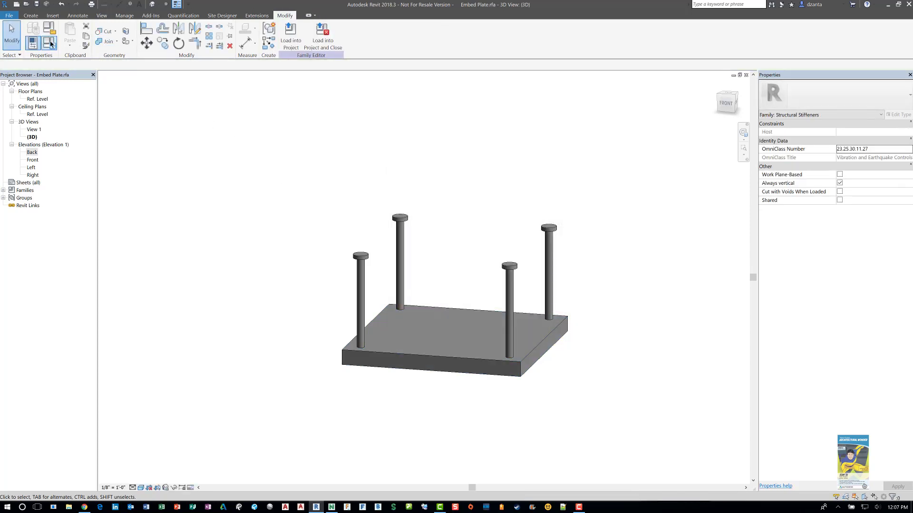
- Set Extension_Material to Iron, Wrought, adding it from the material library
{"action": "left_click", "coordinate": [50, 42]}
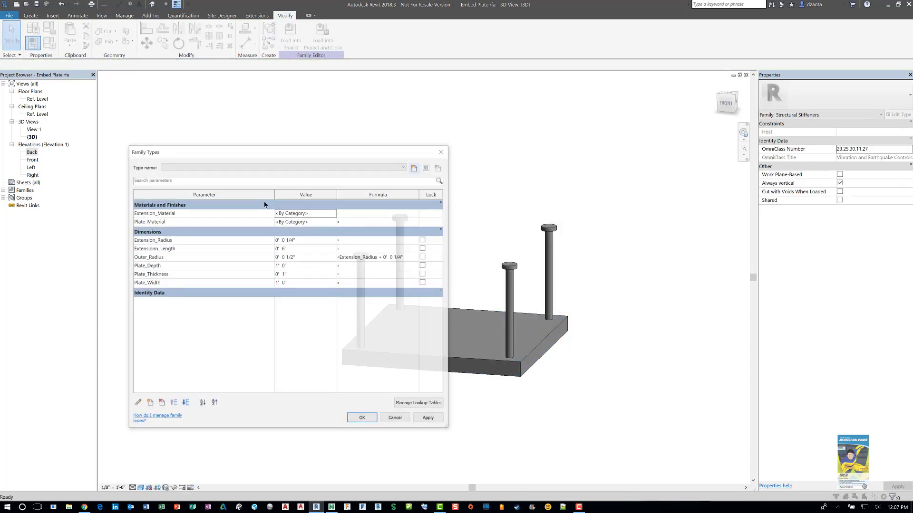
{"action": "left_click", "coordinate": [334, 214]}
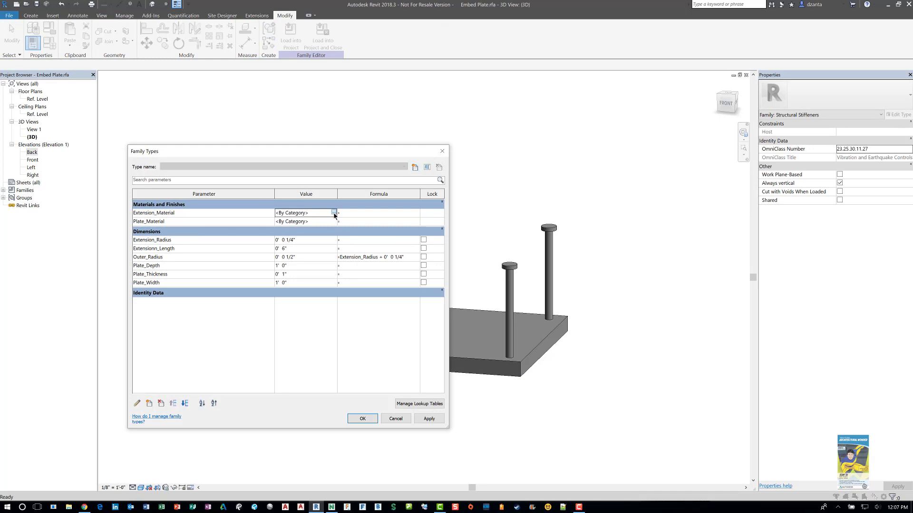
{"action": "left_click", "coordinate": [334, 213]}
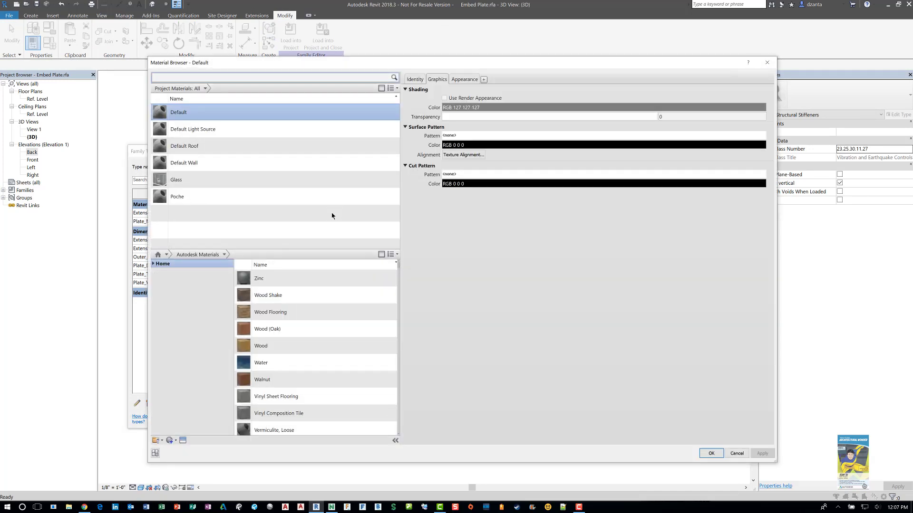
{"action": "left_click", "coordinate": [226, 78]}
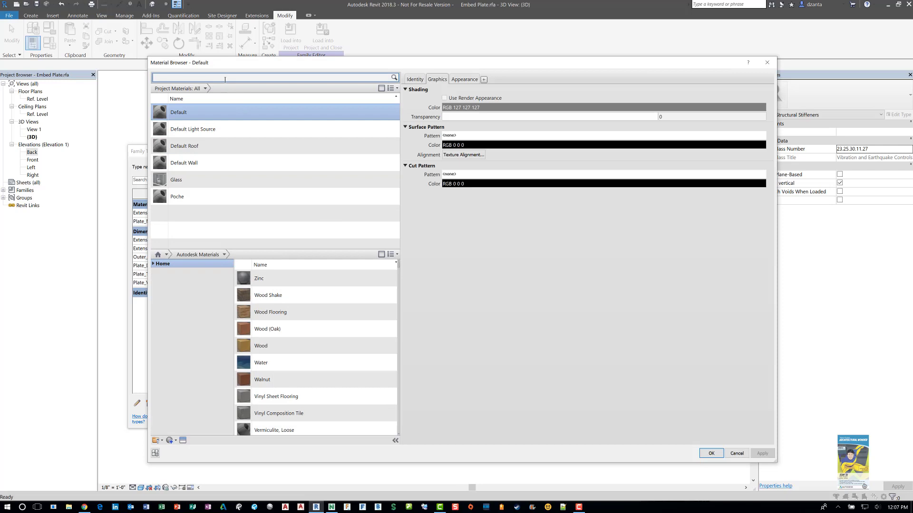
{"action": "key", "text": "Return"}
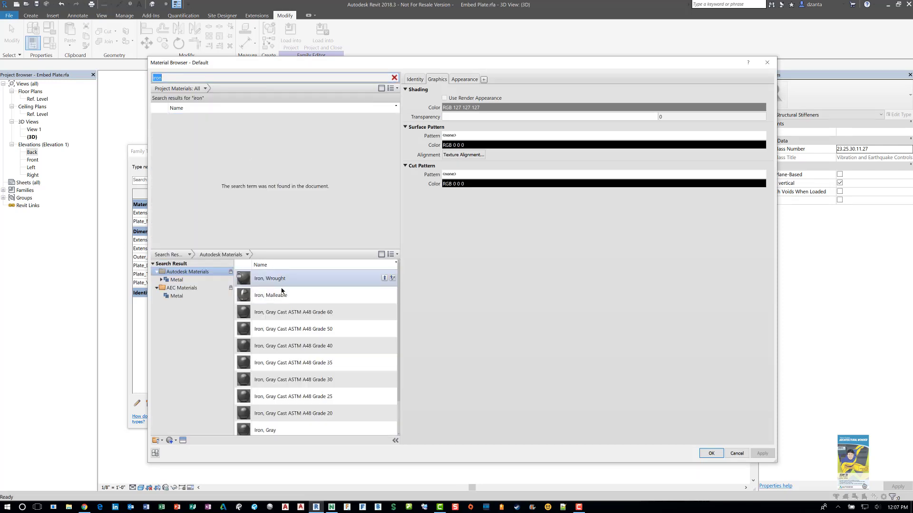
{"action": "left_click", "coordinate": [281, 279]}
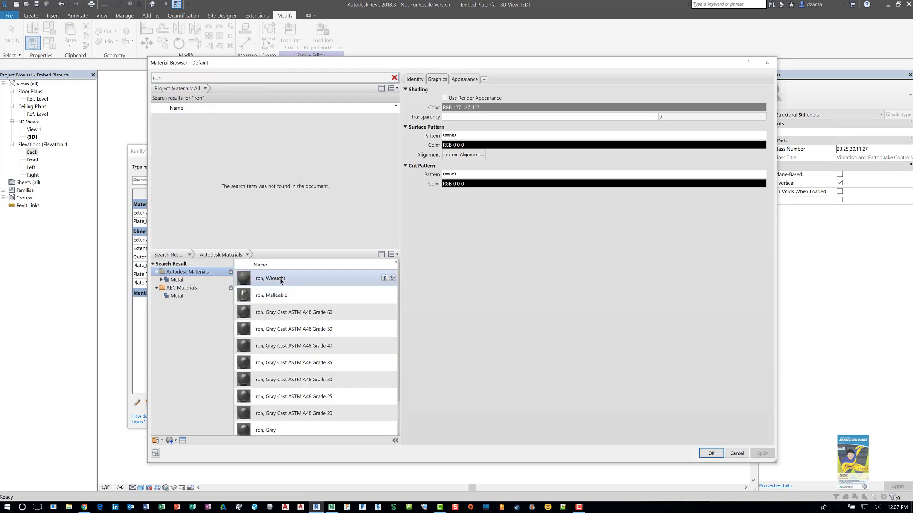
{"action": "left_click", "coordinate": [384, 279]}
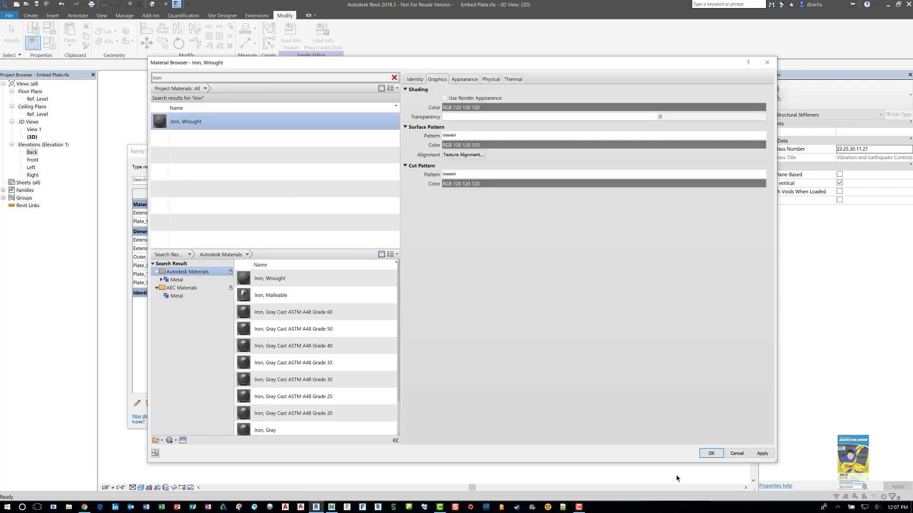
{"action": "left_click", "coordinate": [712, 453]}
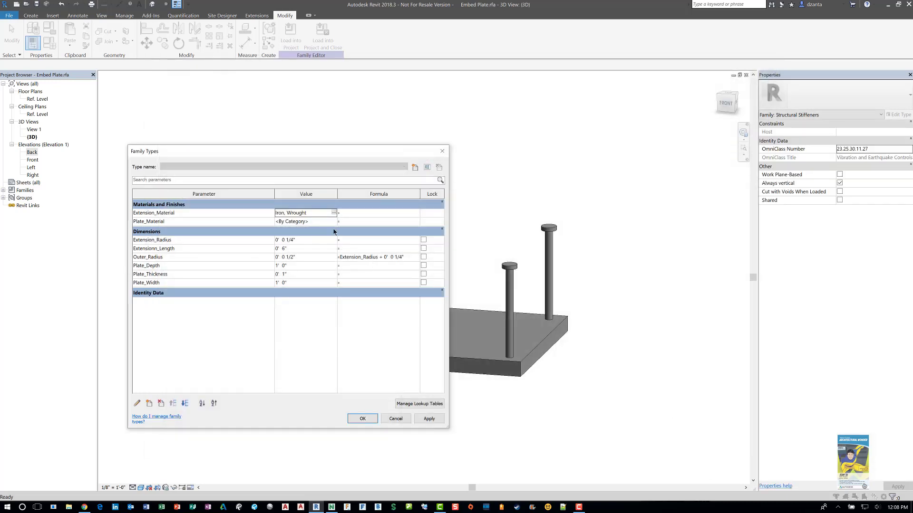
- Set Plate_Material to Titanium, adding it from the material library
{"action": "left_click", "coordinate": [333, 221]}
{"action": "left_click", "coordinate": [334, 222]}
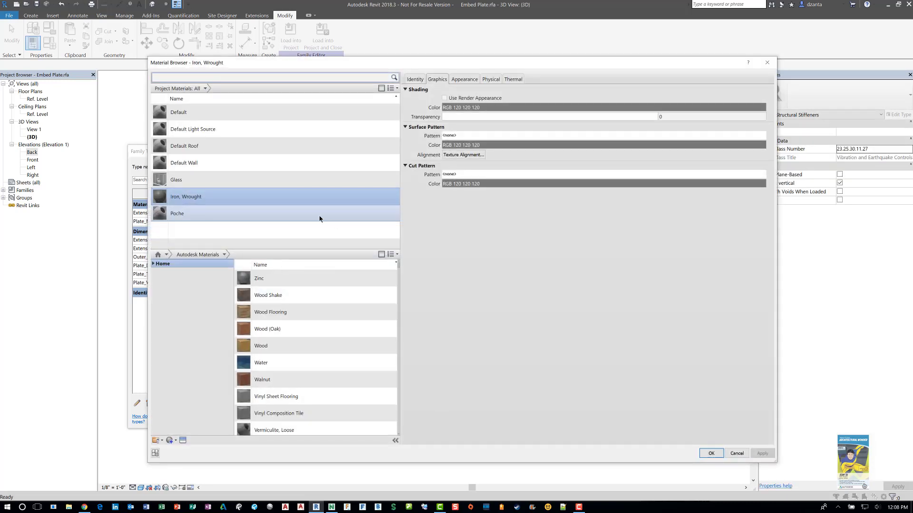
{"action": "left_click", "coordinate": [208, 77]}
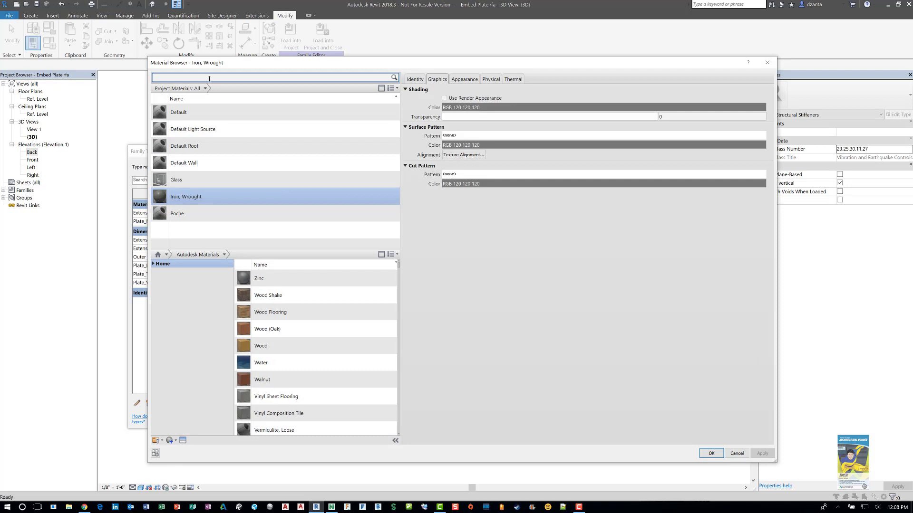
{"action": "type", "text": "titanium"}
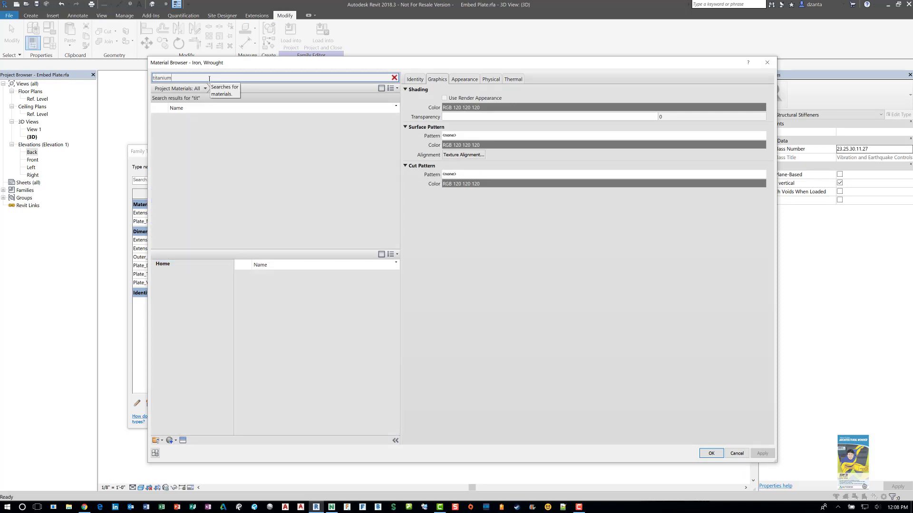
{"action": "key", "text": "Return"}
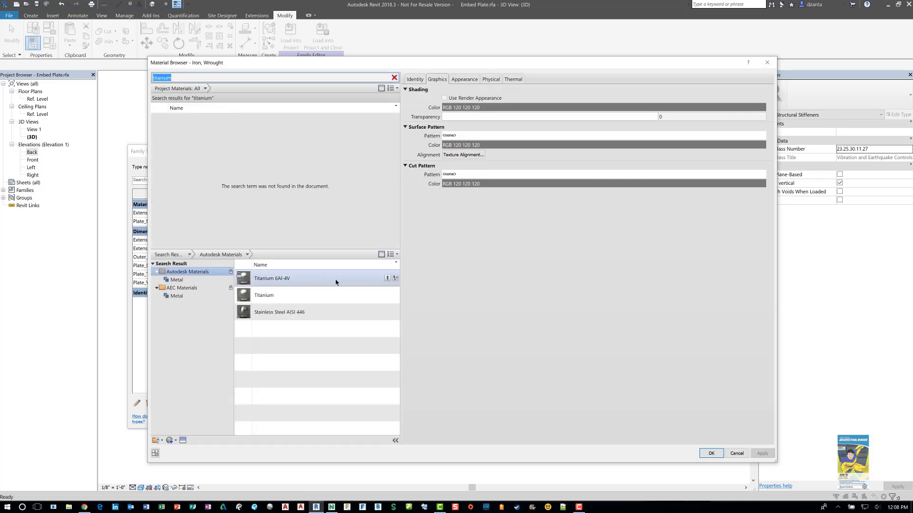
{"action": "left_click", "coordinate": [387, 295]}
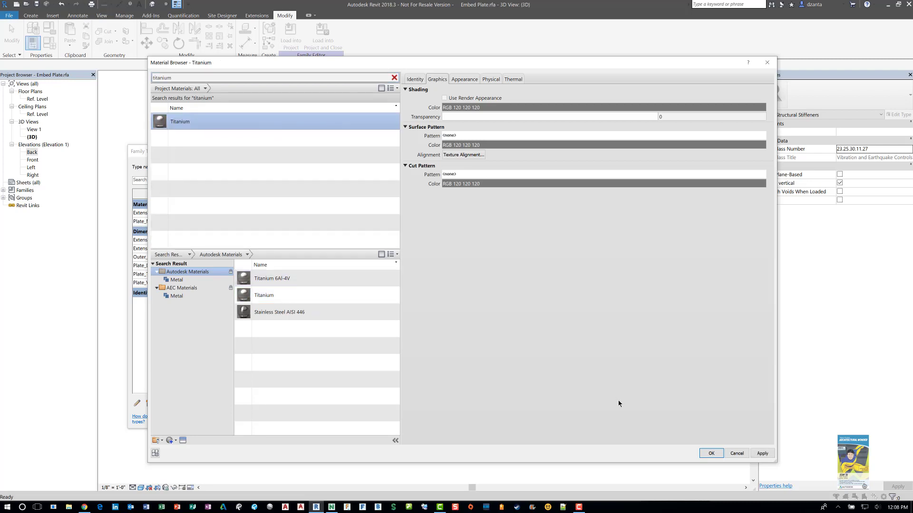
{"action": "left_click", "coordinate": [710, 454]}
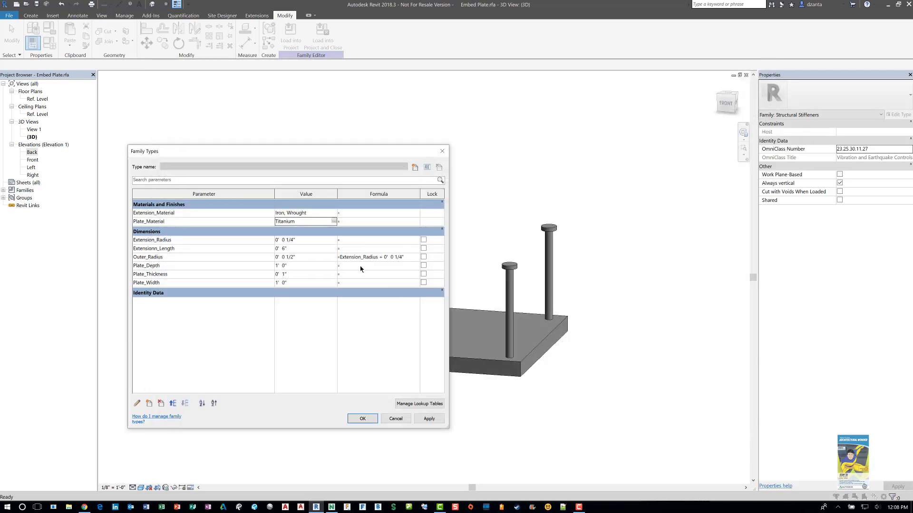
- Close Family Types, switch the view to Realistic visual style, and save the family
{"action": "left_click", "coordinate": [362, 418]}
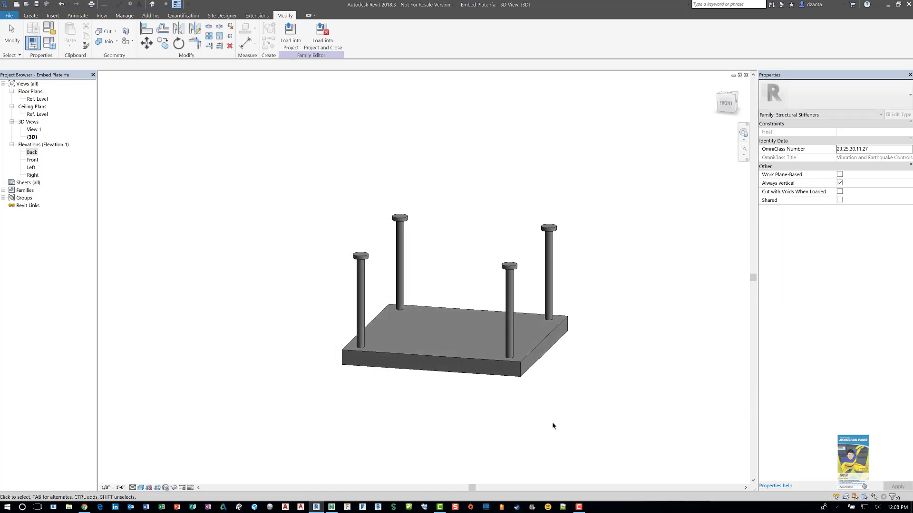
{"action": "middle_click_drag", "start_coordinate": [566, 417], "coordinate": [514, 399], "text": "shift"}
{"action": "left_click", "coordinate": [141, 488]}
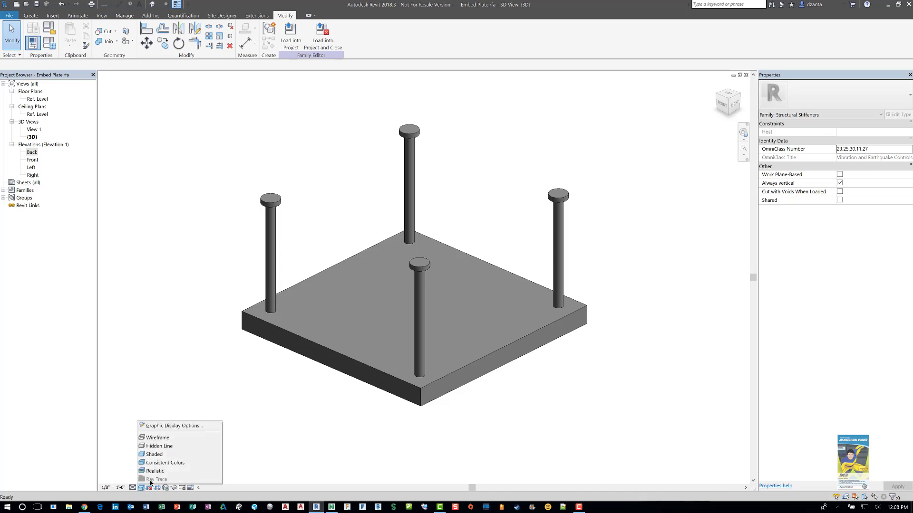
{"action": "left_click", "coordinate": [161, 470]}
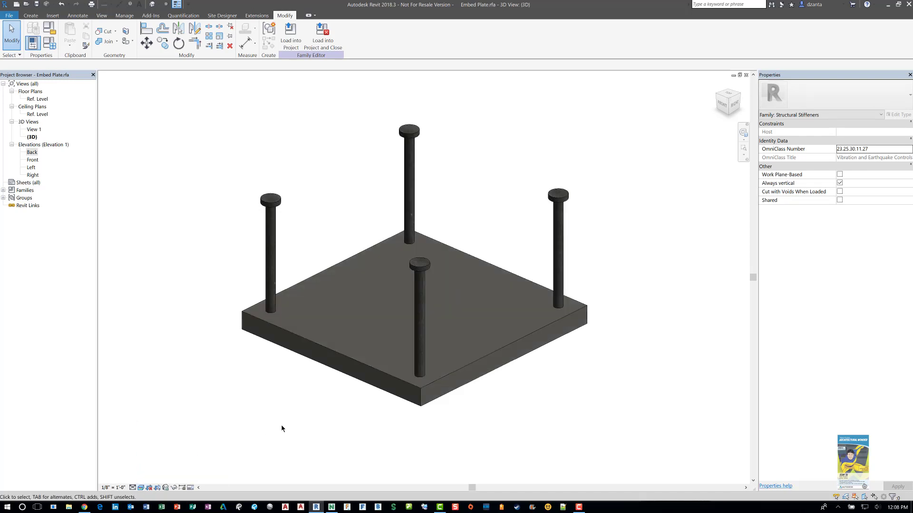
{"action": "scroll", "coordinate": [465, 386], "scroll_direction": "up", "scroll_amount": 6}
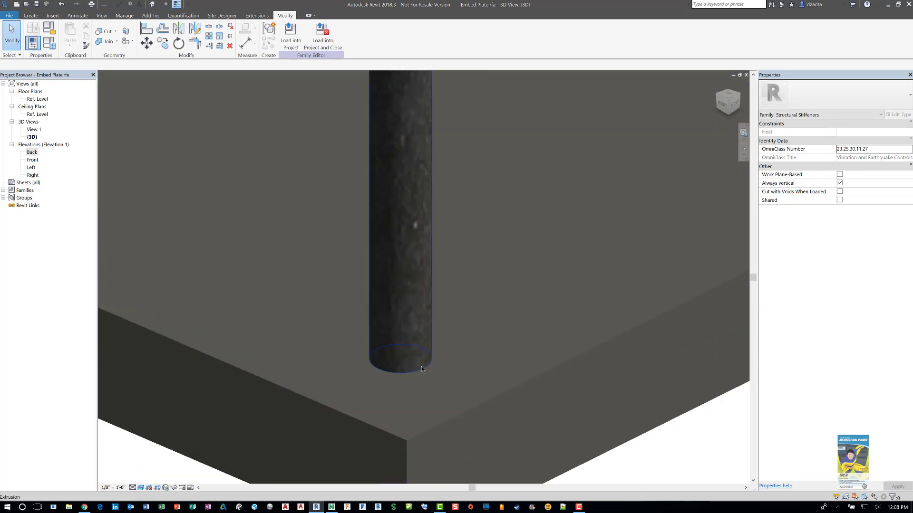
{"action": "scroll", "coordinate": [485, 380], "scroll_direction": "down", "scroll_amount": 2}
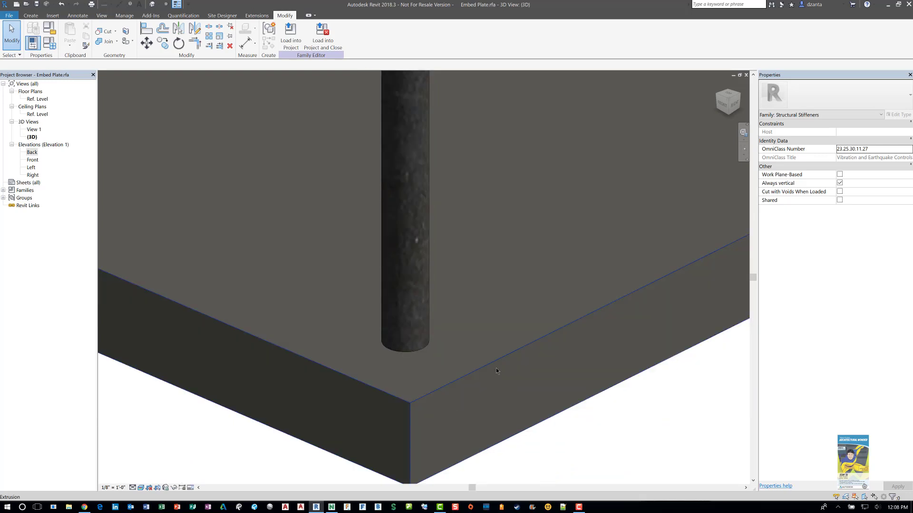
{"action": "scroll", "coordinate": [495, 370], "scroll_direction": "down", "scroll_amount": 8}
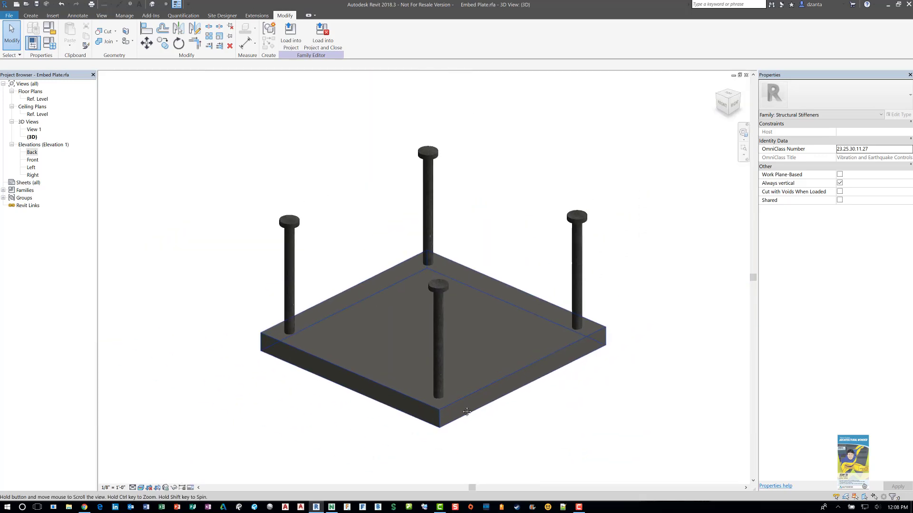
{"action": "left_click", "coordinate": [36, 4]}
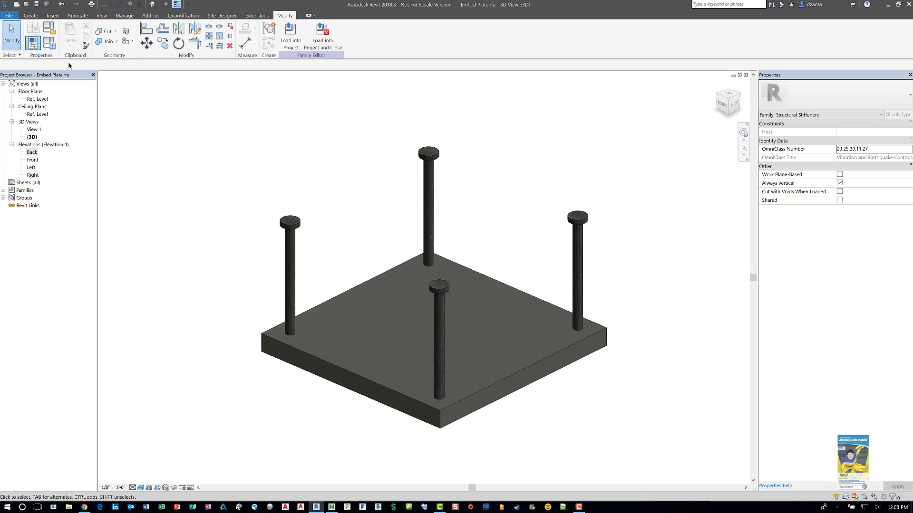
- Create a new project from the Structural Template and load Embed Plate into it
{"action": "left_click", "coordinate": [16, 5]}
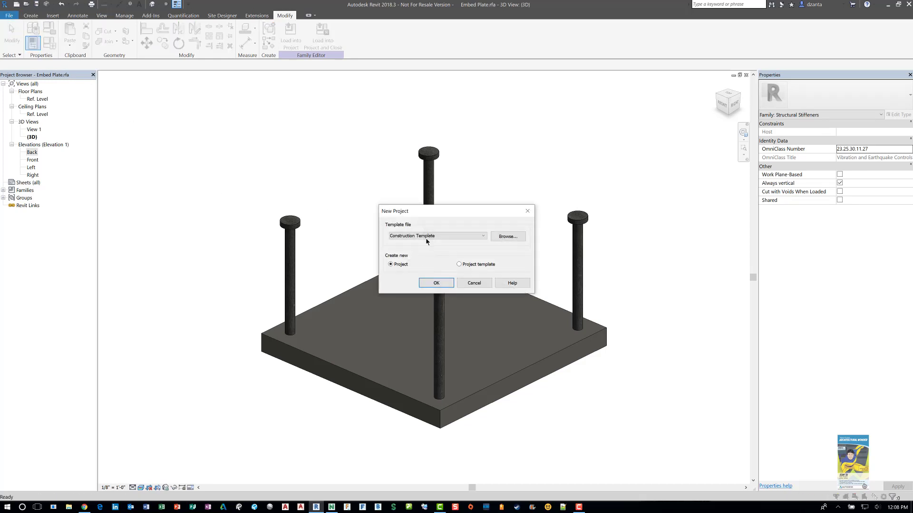
{"action": "left_click", "coordinate": [426, 239]}
{"action": "left_click", "coordinate": [416, 261]}
{"action": "left_click", "coordinate": [435, 284]}
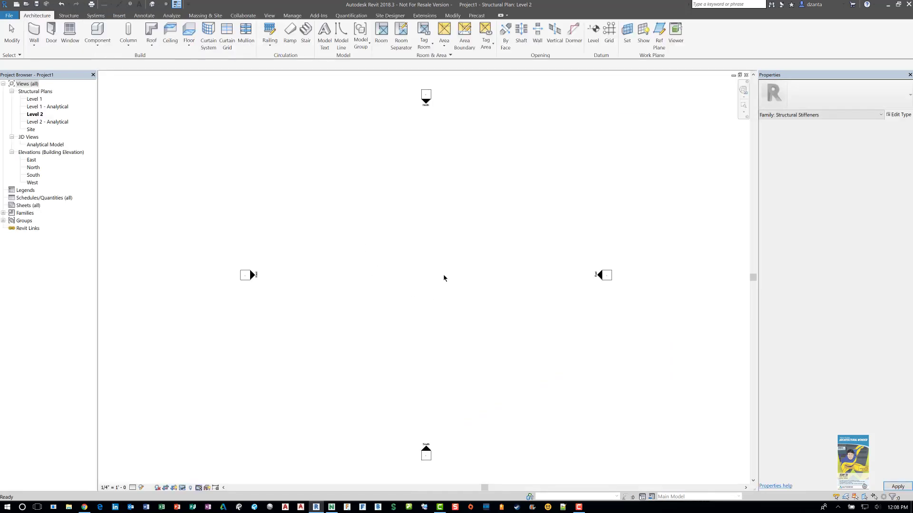
{"action": "key", "text": "ctrl+Tab"}
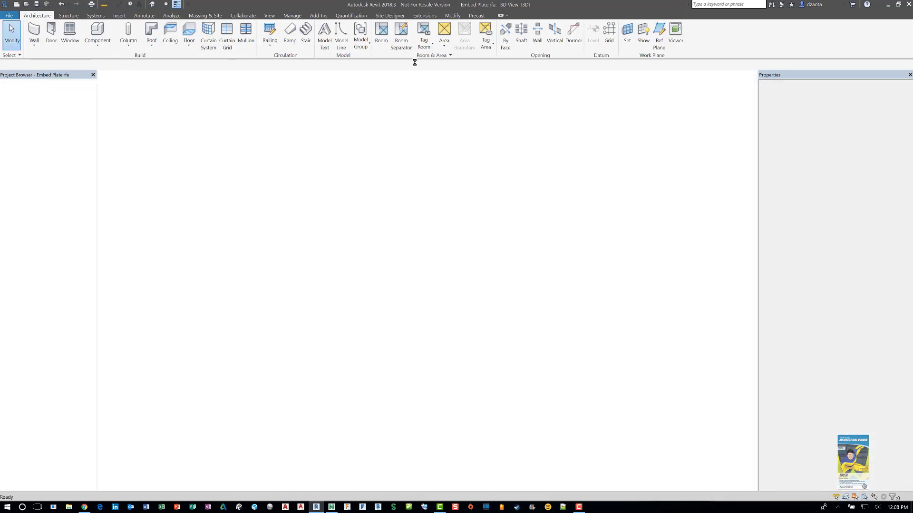
{"action": "left_click", "coordinate": [295, 44]}
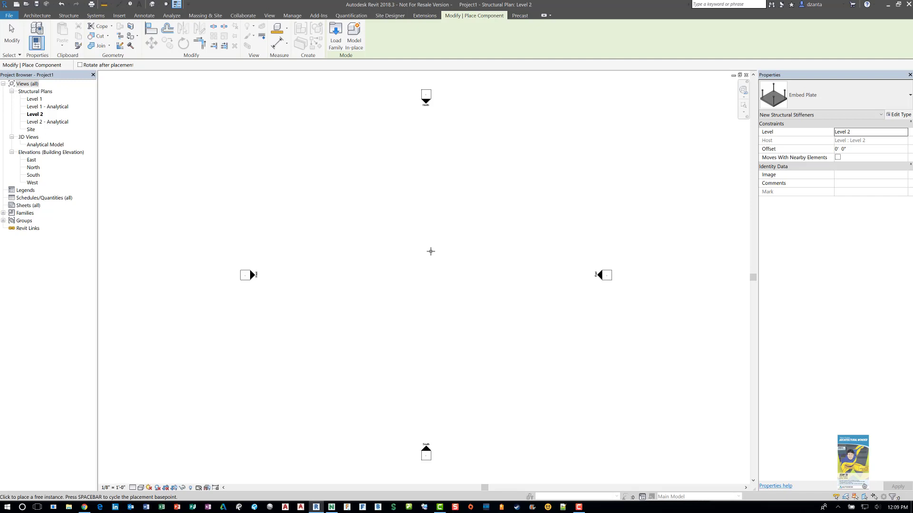
- Place one embed plate in the Level 2 plan
{"action": "left_click", "coordinate": [431, 251]}
{"action": "key", "text": "Escape"}
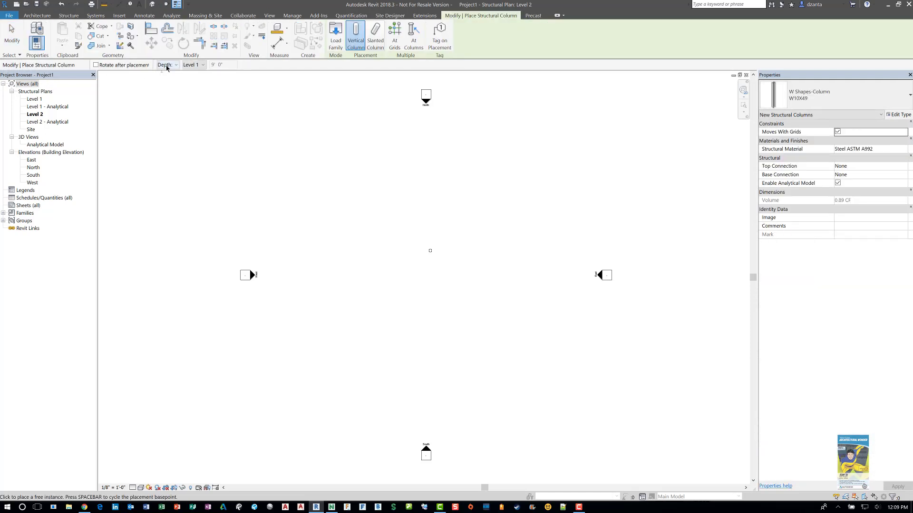
{"action": "scroll", "coordinate": [434, 250], "scroll_direction": "up", "scroll_amount": 5}
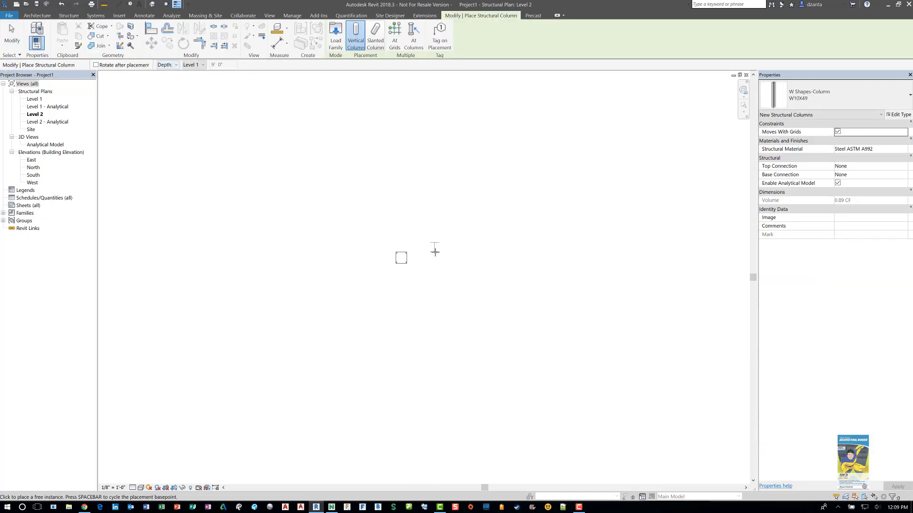
{"action": "scroll", "coordinate": [434, 255], "scroll_direction": "up", "scroll_amount": 1}
- Place a W10X49 steel column, draw a beam from it, and open the default 3D view
{"action": "left_click", "coordinate": [428, 259]}
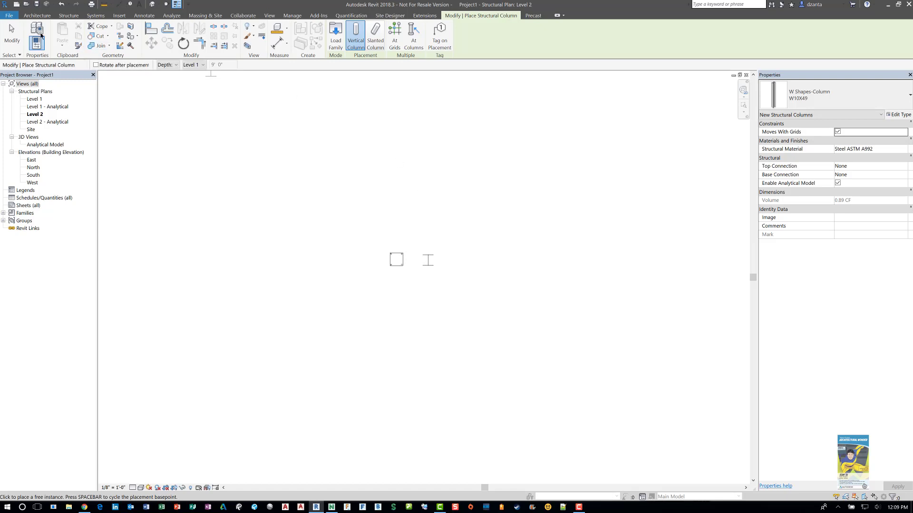
{"action": "left_click", "coordinate": [12, 33]}
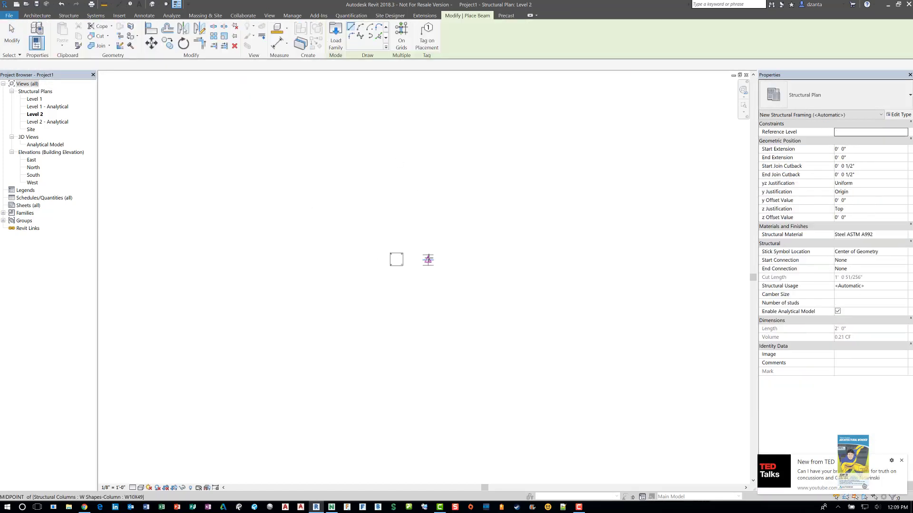
{"action": "left_click", "coordinate": [428, 260]}
{"action": "left_click", "coordinate": [422, 169]}
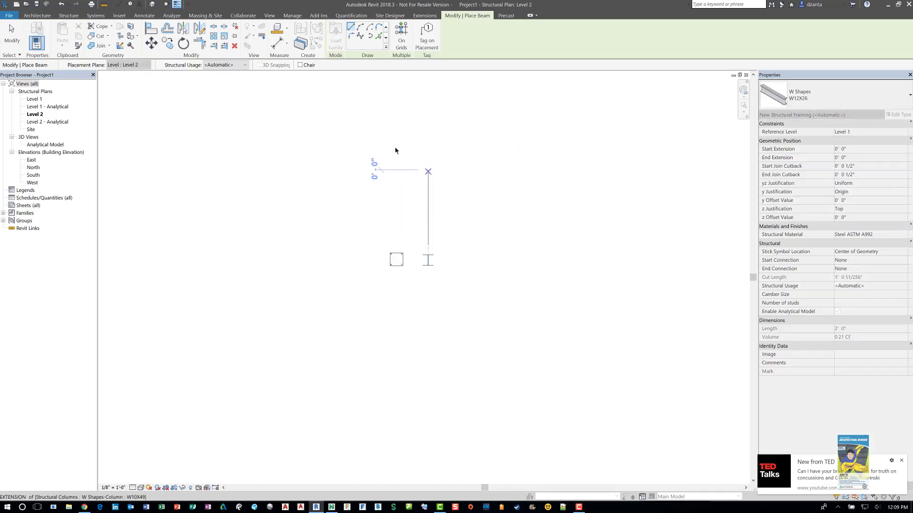
{"action": "key", "text": "Escape"}
{"action": "key", "text": "Escape"}
{"action": "left_click", "coordinate": [151, 4]}
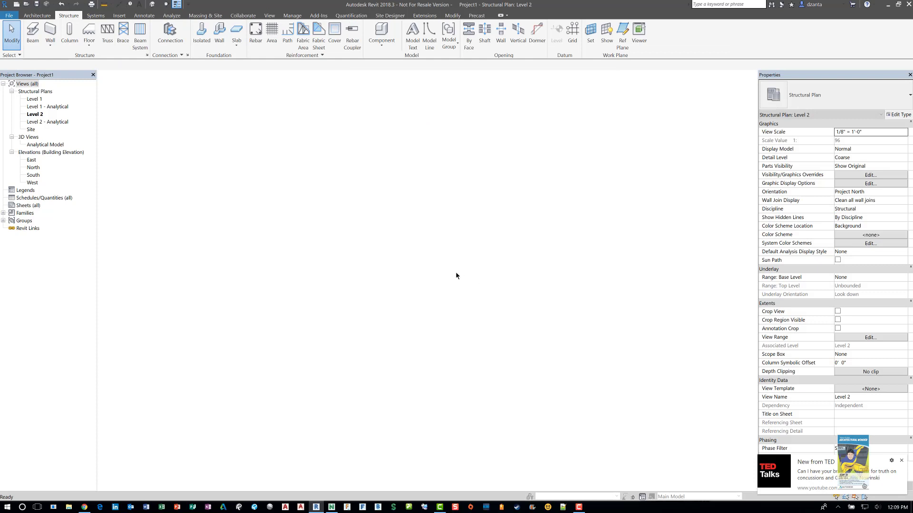
- Orbit the 3D view to inspect the embed plate beside the column and beam, then dismiss the notification
{"action": "mouse_move", "coordinate": [477, 309]}
{"action": "middle_mouse_down", "text": "shift"}
{"action": "mouse_move", "coordinate": [471, 247]}
{"action": "mouse_move", "coordinate": [466, 271]}
{"action": "middle_mouse_up", "text": "shift"}
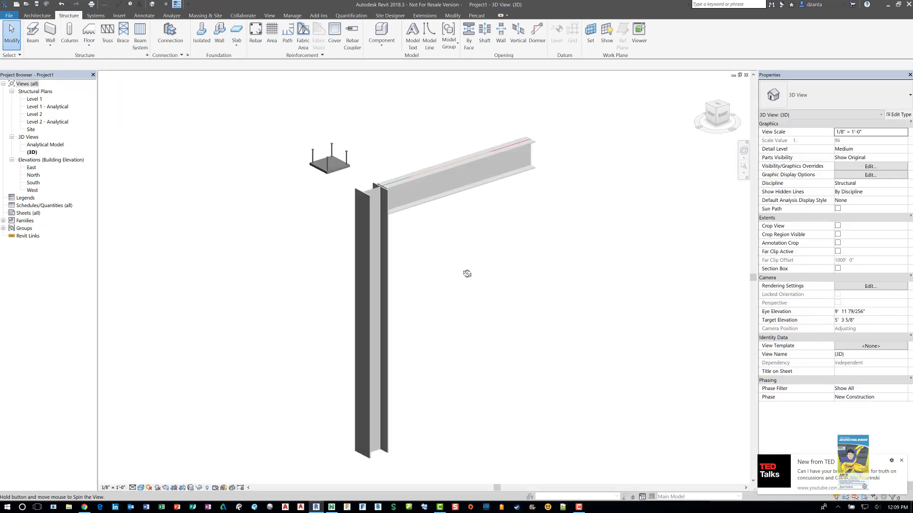
{"action": "left_click", "coordinate": [330, 161]}
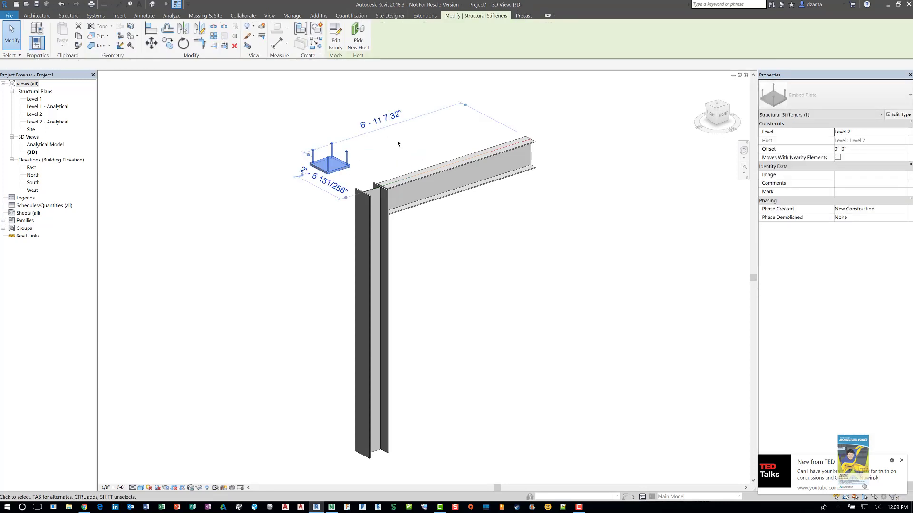
{"action": "middle_click_drag", "start_coordinate": [513, 284], "coordinate": [544, 288], "text": "shift"}
{"action": "left_click", "coordinate": [543, 287]}
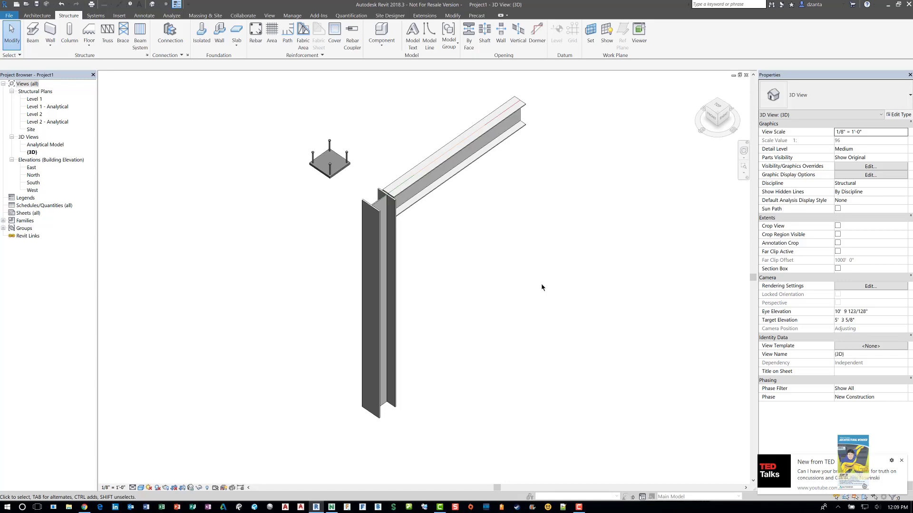
{"action": "left_click", "coordinate": [902, 460]}
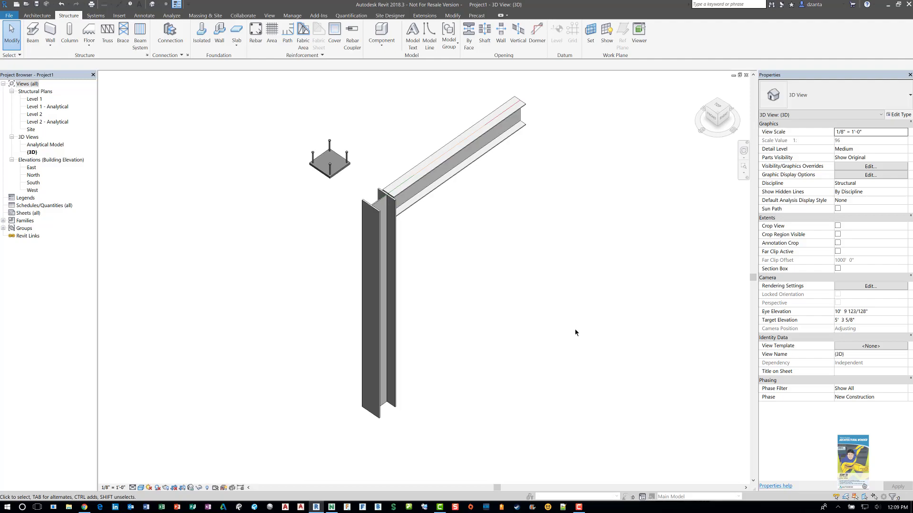